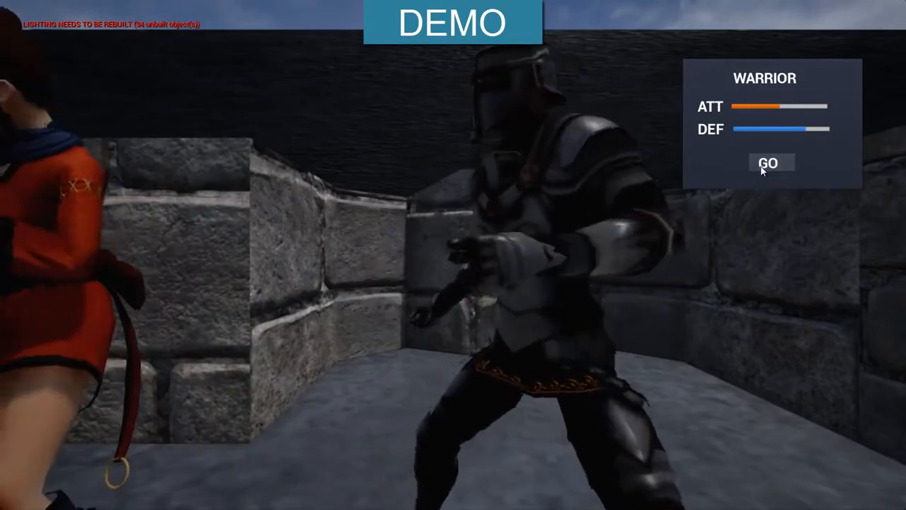
Start the demo with the Warrior selected and run the character around the dungeon
left_click(765, 165)
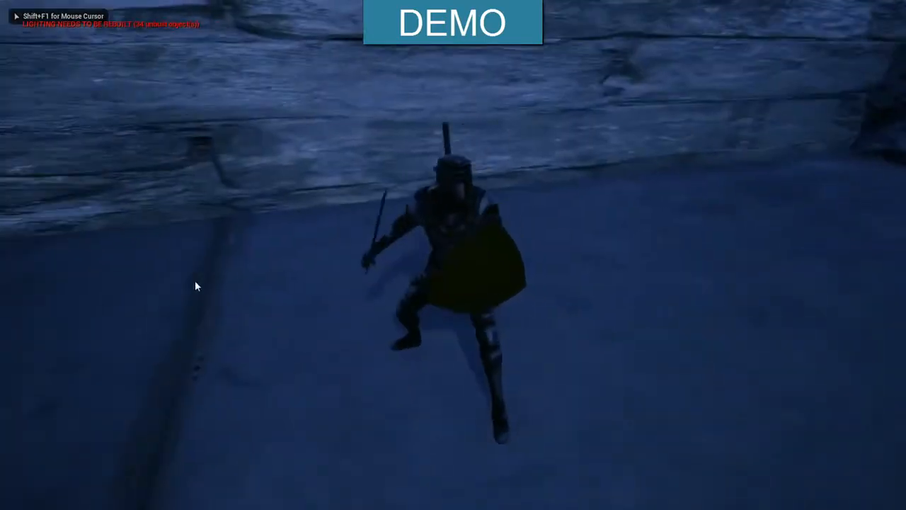
key("w")
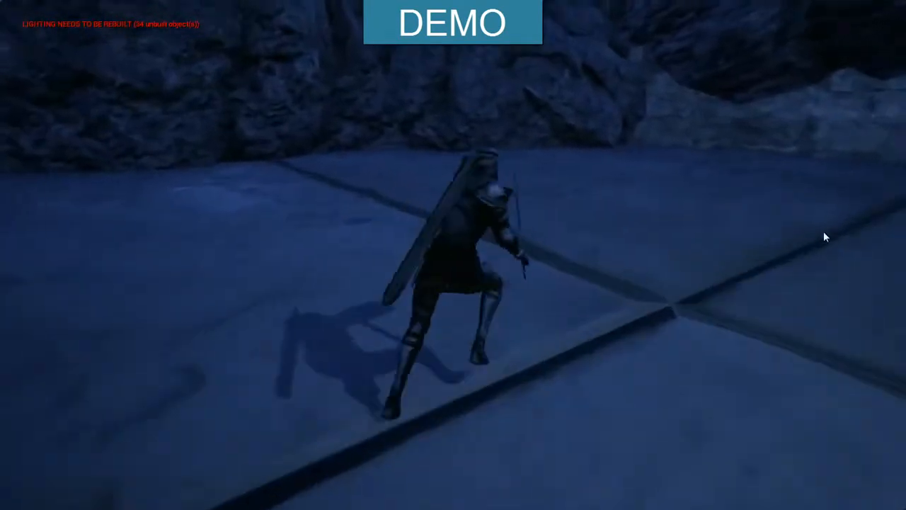
key("w")
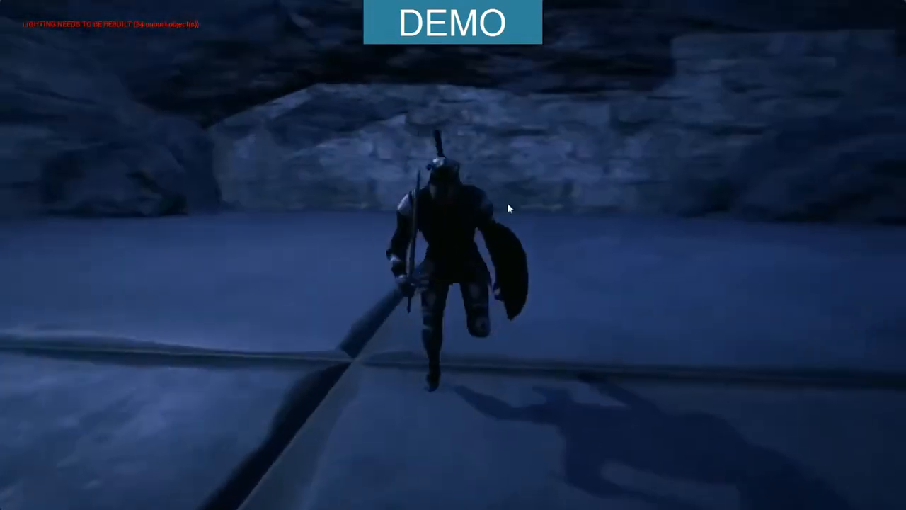
key("a")
key("s")
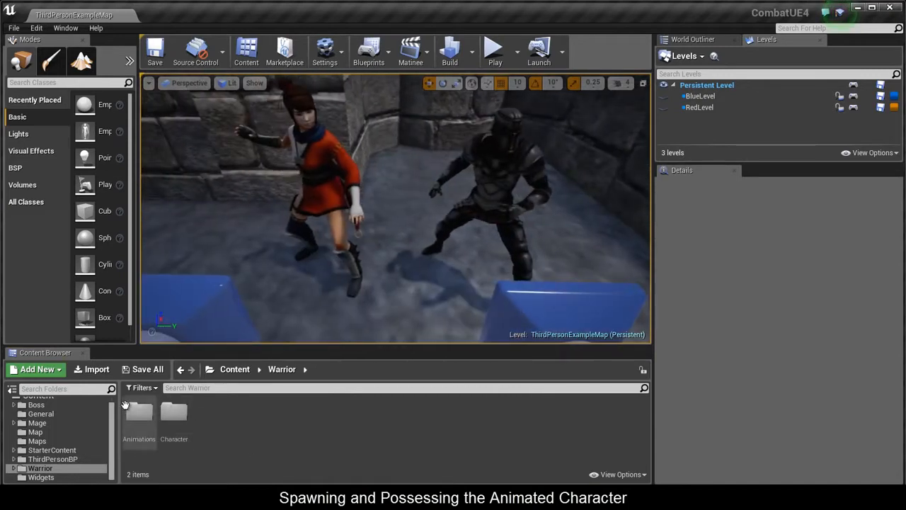
Duplicate the ThirdPersonCharacter blueprint from the ThirdPersonBP Blueprints folder and name the copy Warrior_BP
scroll(93, 402, "up", 2)
left_click(92, 402)
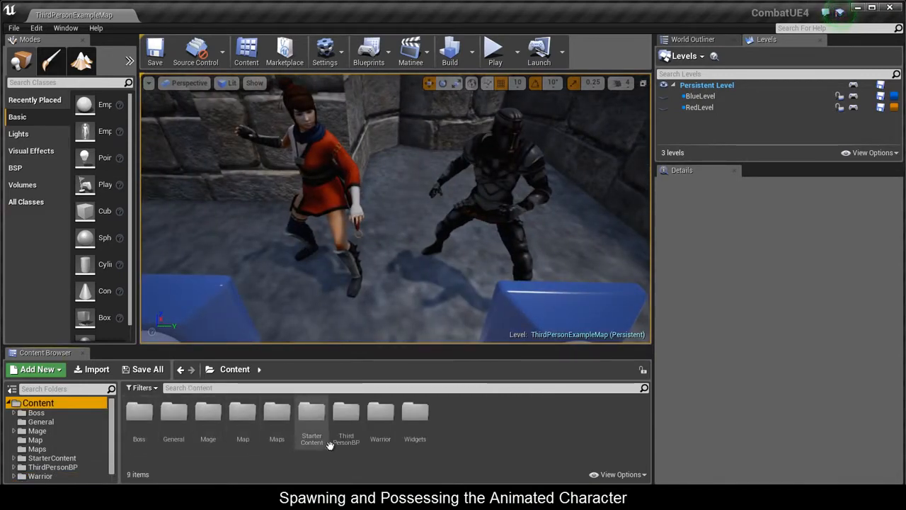
double_click(346, 418)
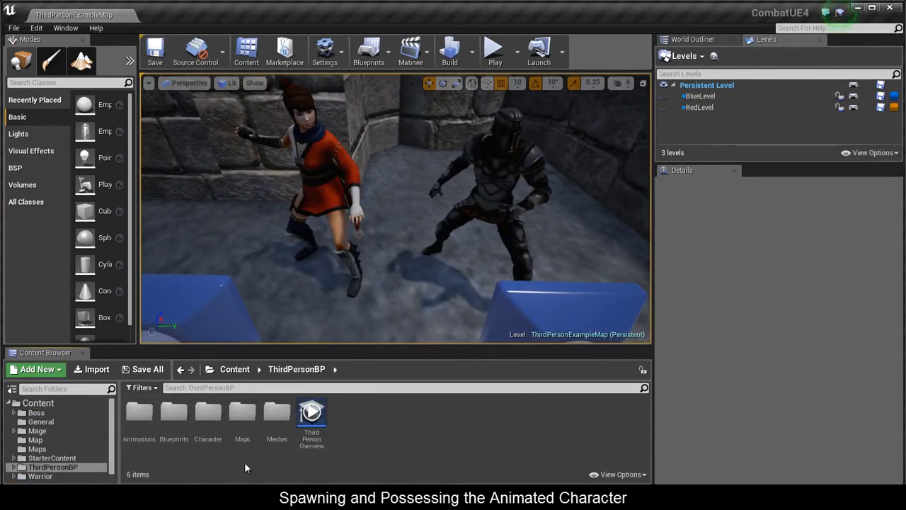
double_click(175, 414)
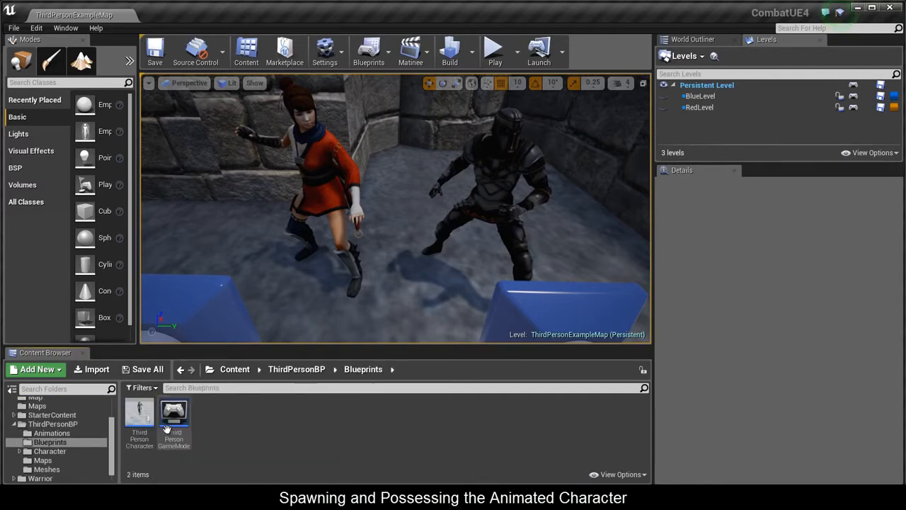
right_click(133, 418)
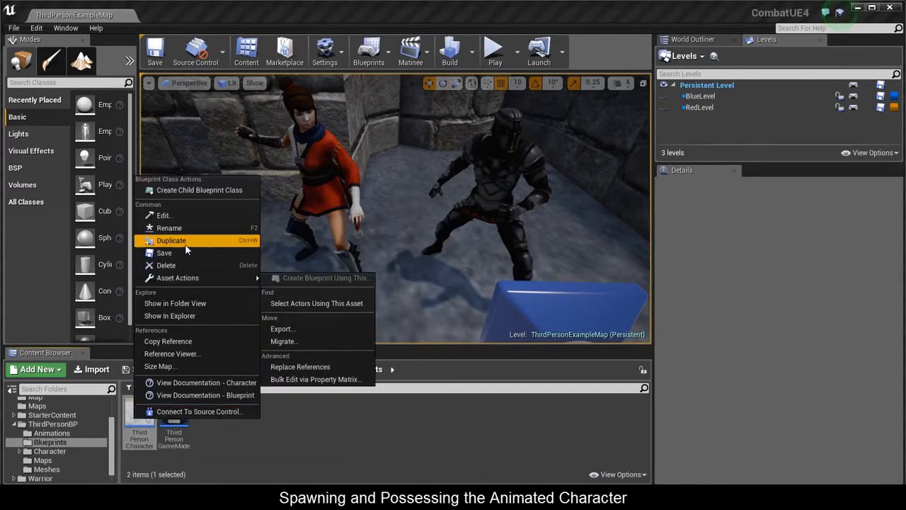
left_click(171, 240)
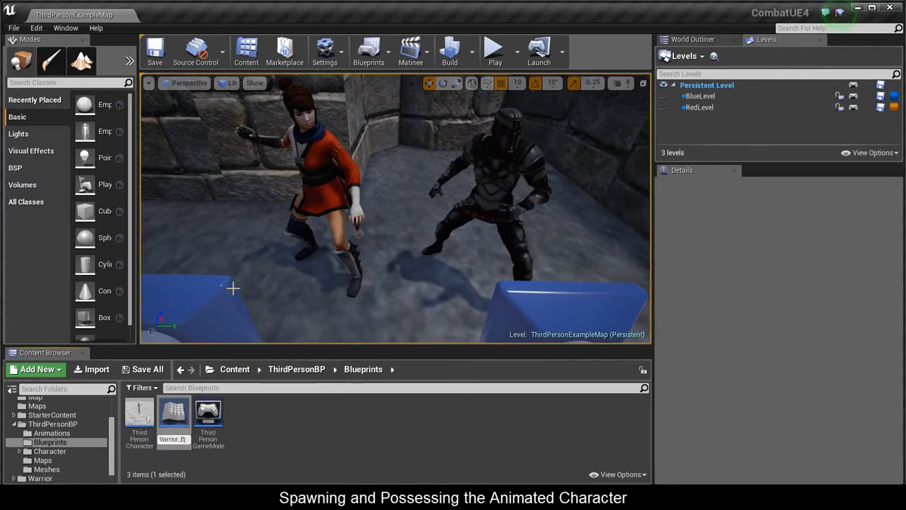
key("Return")
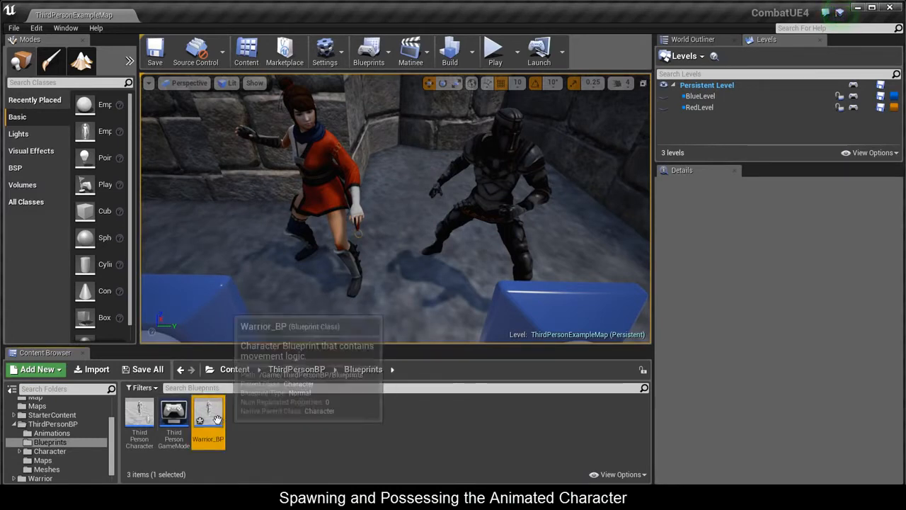
Move the Warrior_BP blueprint into the Warrior folder and display that folder's contents
scroll(106, 454, "down", 1)
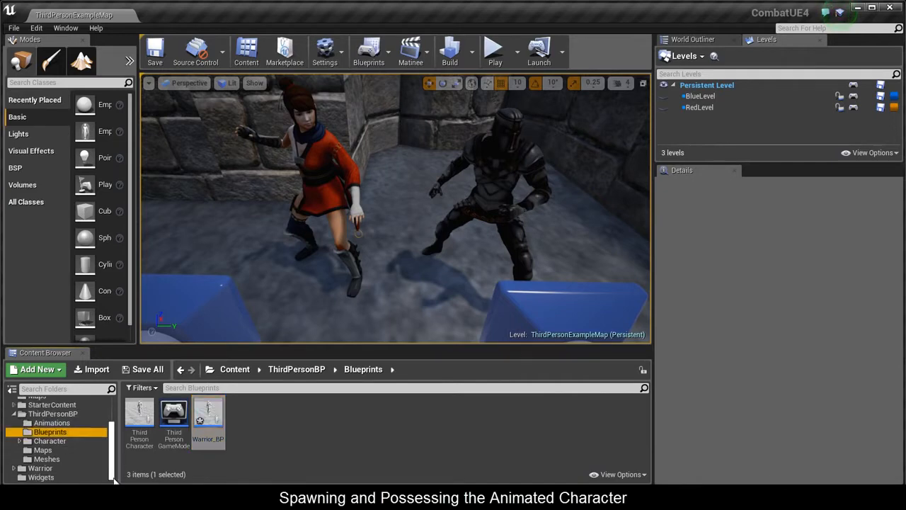
left_click_drag(65, 474, 66, 471)
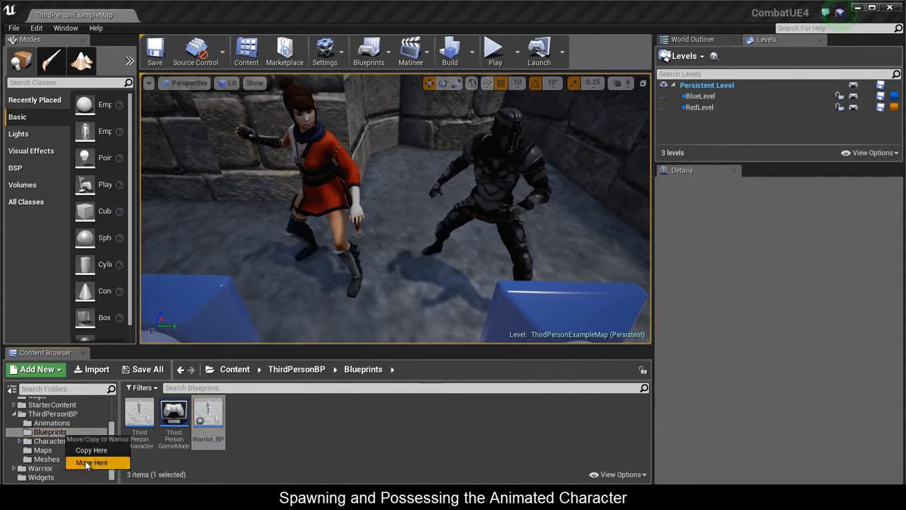
left_click(74, 463)
left_click(67, 468)
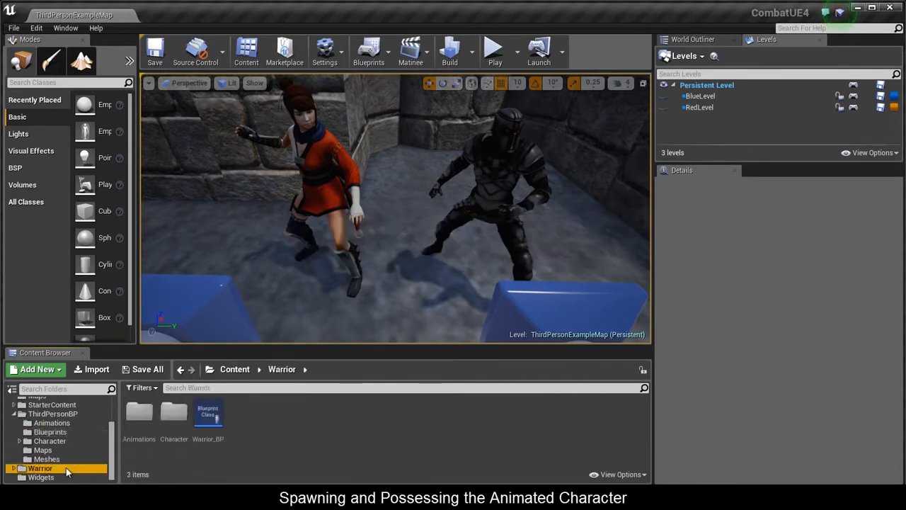
Open Warrior_BP for editing and dock its editor window beside the ThirdPersonExampleMap tab
left_click_drag(208, 418, 405, 274)
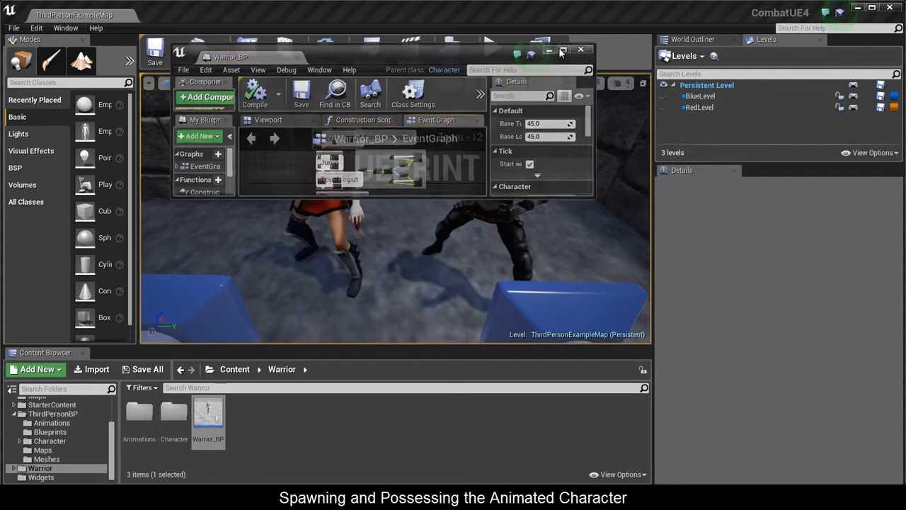
left_click(580, 49)
double_click(209, 414)
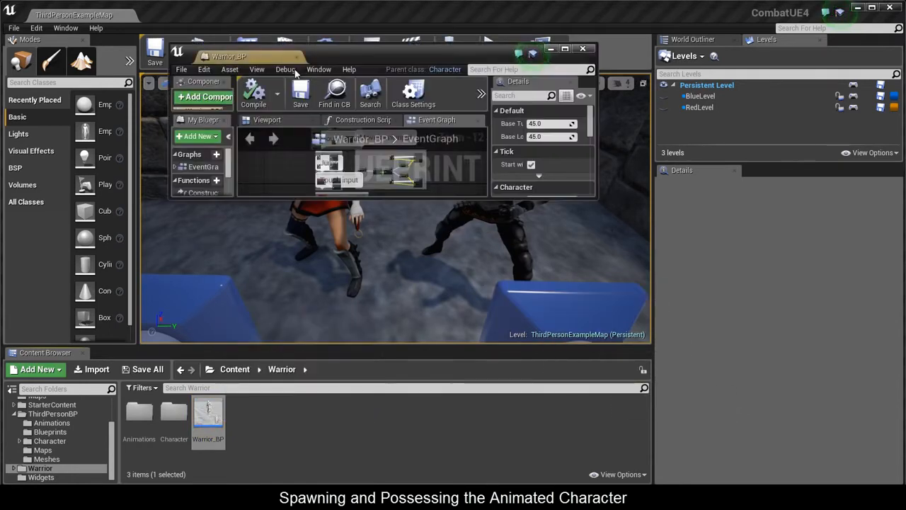
left_click_drag(259, 58, 222, 17)
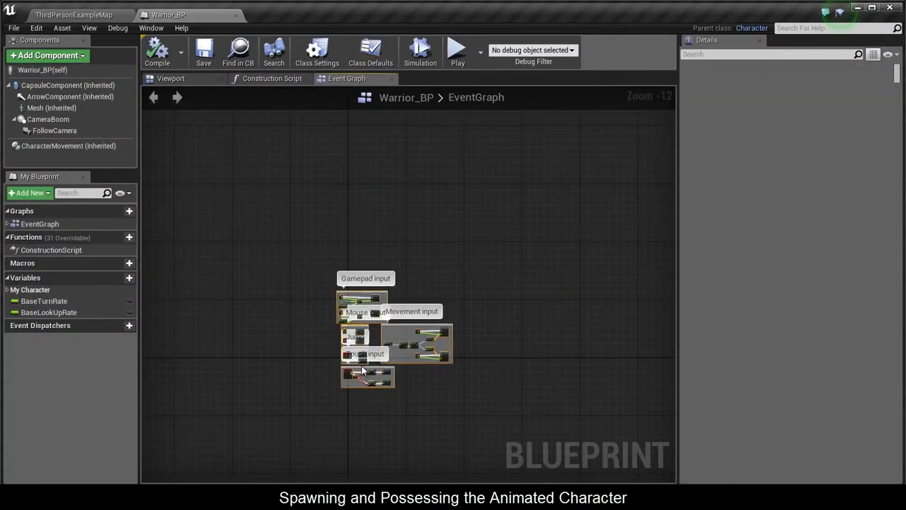
Delete the Jump comment box and its nodes from the Warrior_BP event graph, and compile the blueprint
right_click_drag(361, 370, 332, 331)
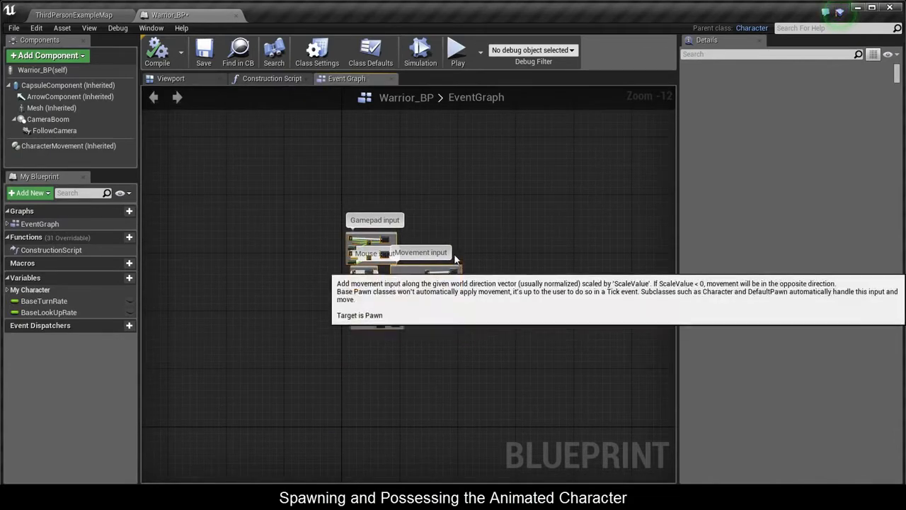
left_click_drag(456, 270, 453, 224)
scroll(385, 355, "up", 11)
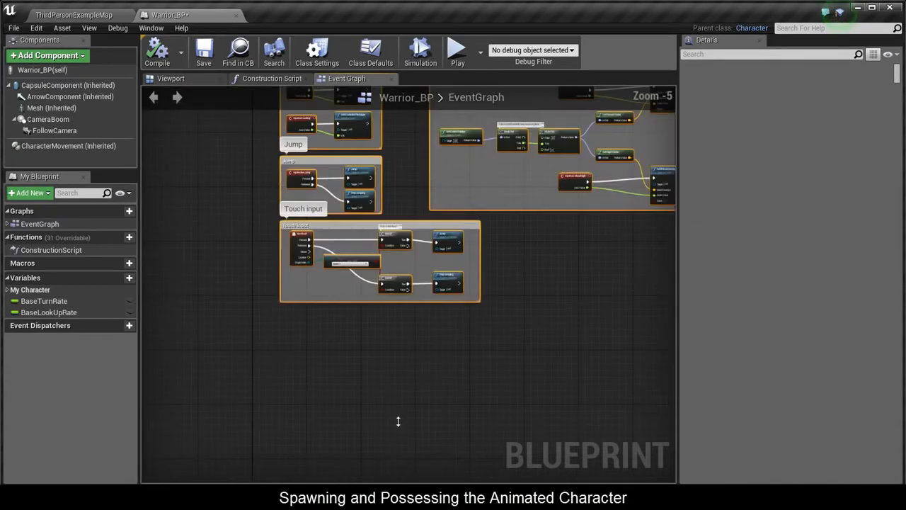
right_click_drag(366, 299, 395, 400)
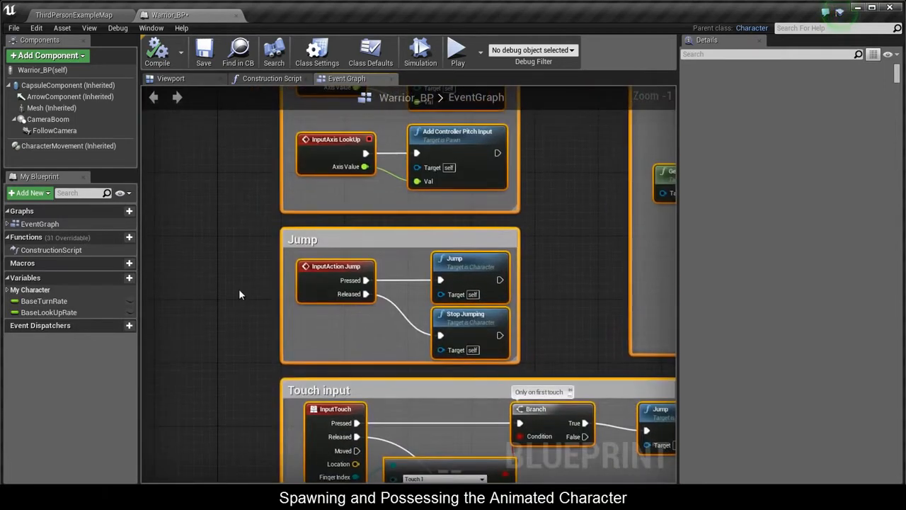
left_click_drag(257, 227, 527, 375)
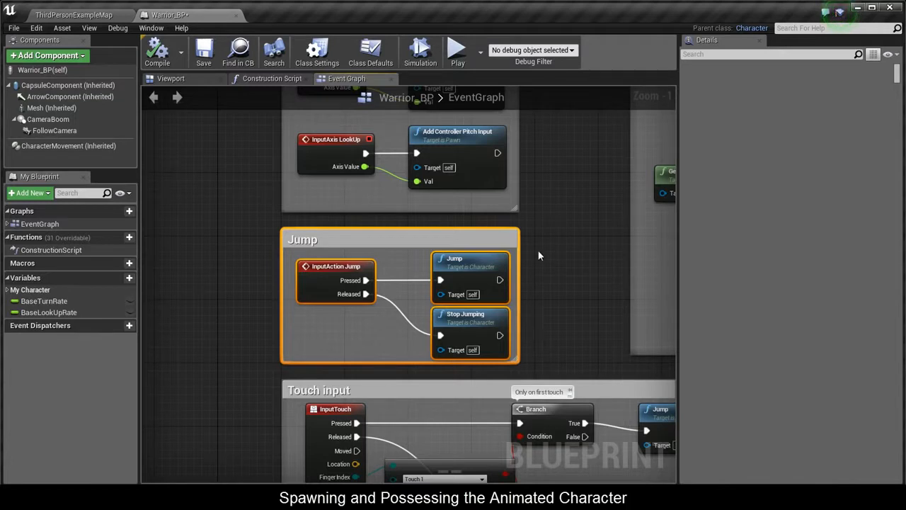
left_click_drag(263, 368, 263, 368)
key("Delete")
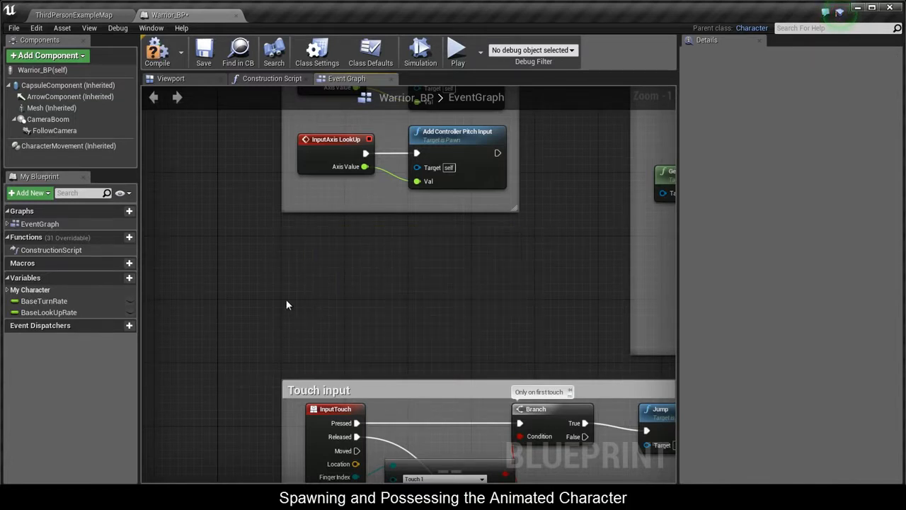
left_click(157, 50)
Replace the skeletal mesh of Warrior_BP's inherited Mesh component with Paladin_J_Nordstrom
left_click(169, 78)
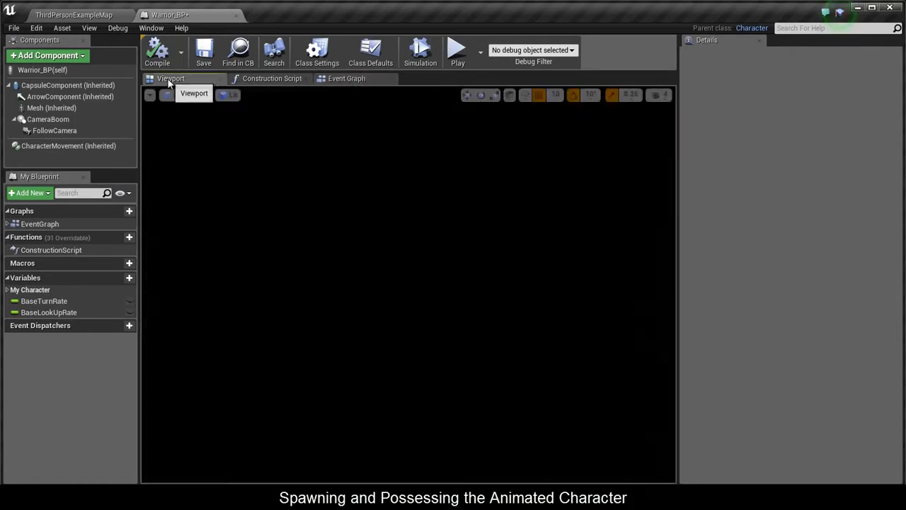
left_click(413, 260)
left_click(789, 297)
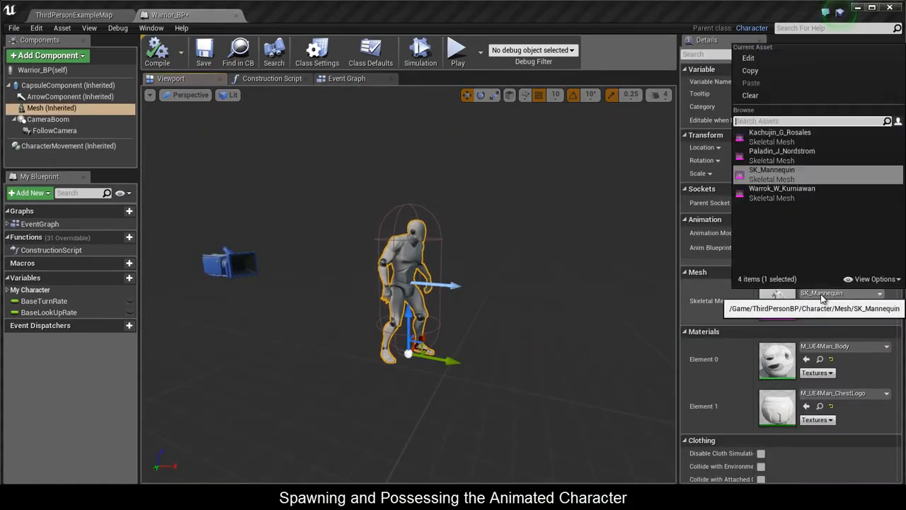
left_click(765, 153)
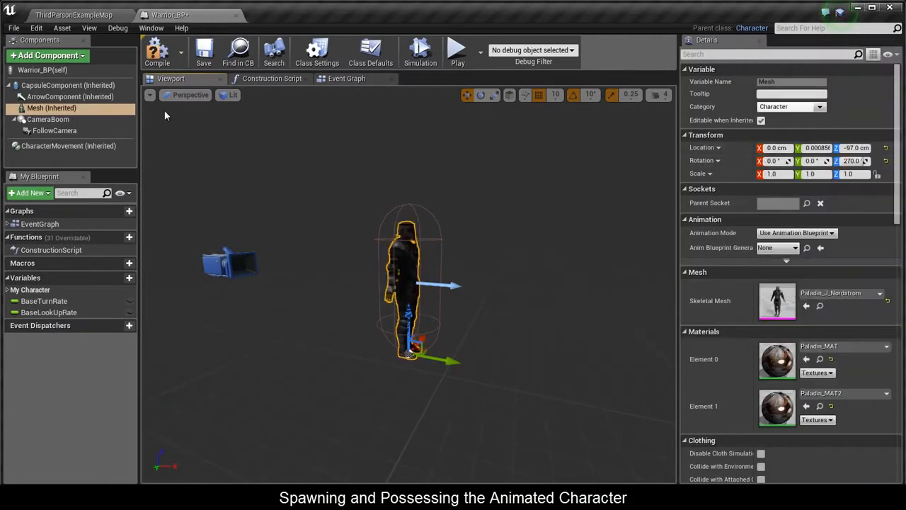
Create an Animation Blueprint named Warrior_ABP in the Warrior folder, with parent class AnimInstance and target skeleton Paladin_J_Nordstrom_Skeleton
left_click(91, 20)
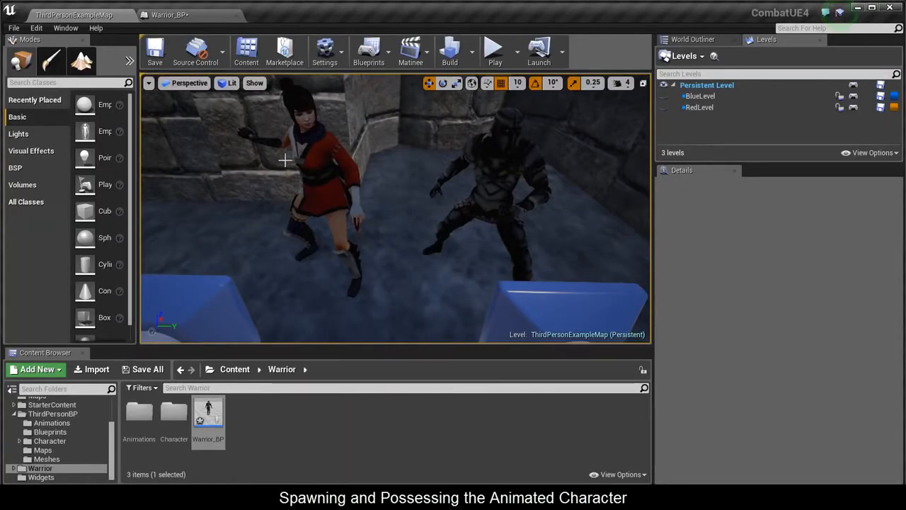
right_click_drag(320, 168, 317, 197)
scroll(318, 196, "down", 4)
scroll(319, 197, "down", 2)
right_click(262, 419)
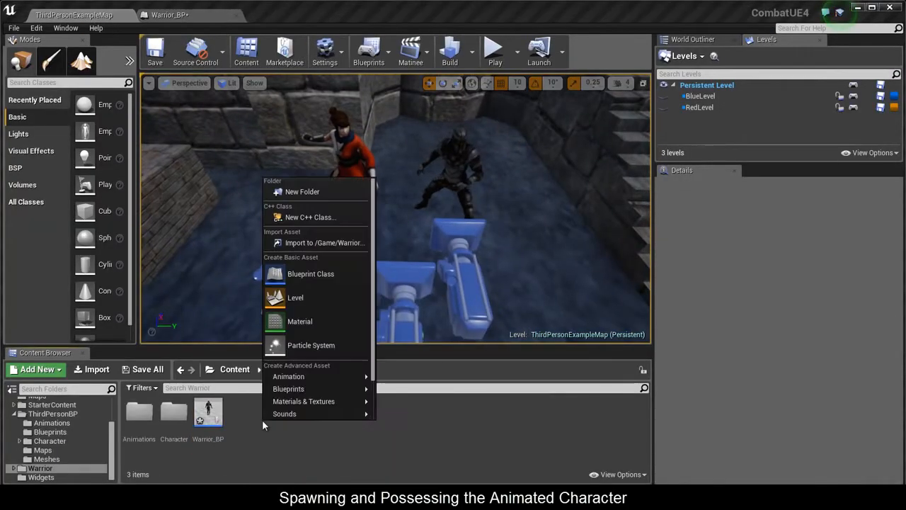
mouse_move(301, 380)
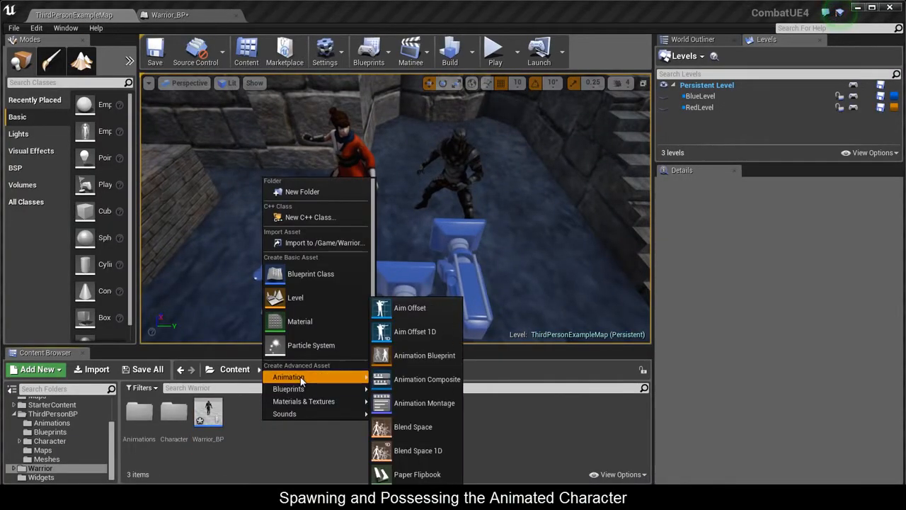
left_click(427, 359)
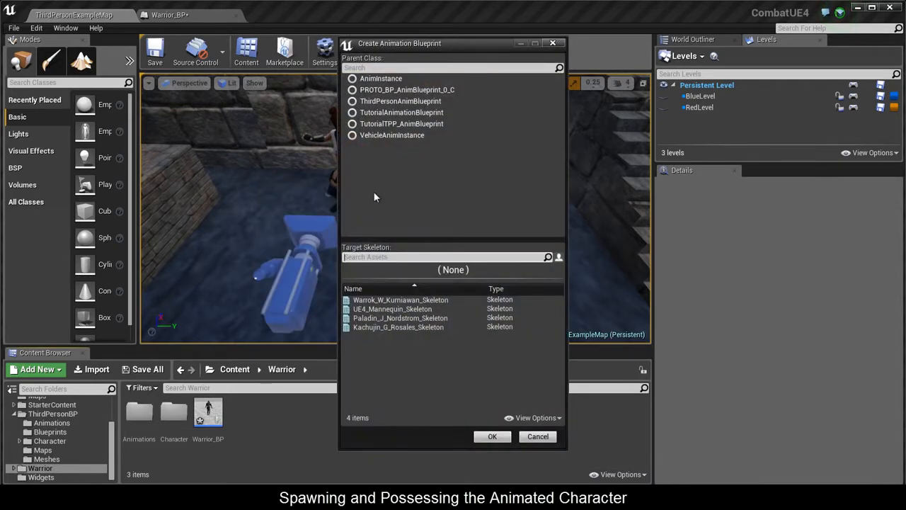
left_click(380, 79)
left_click(387, 318)
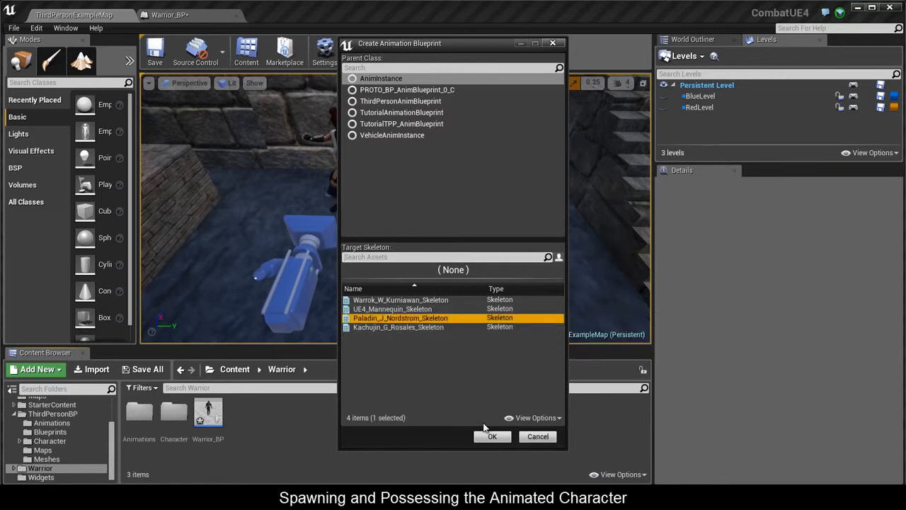
left_click(492, 437)
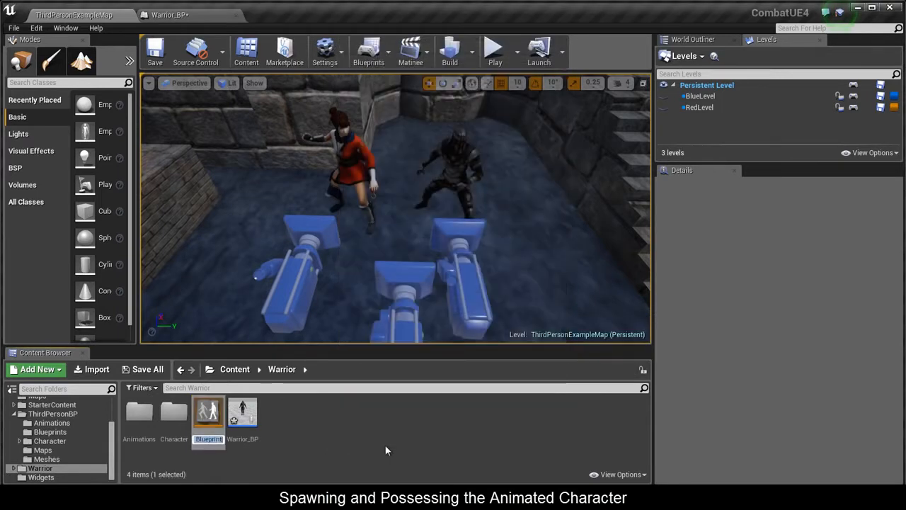
type("Warrior_ABP")
key("Return")
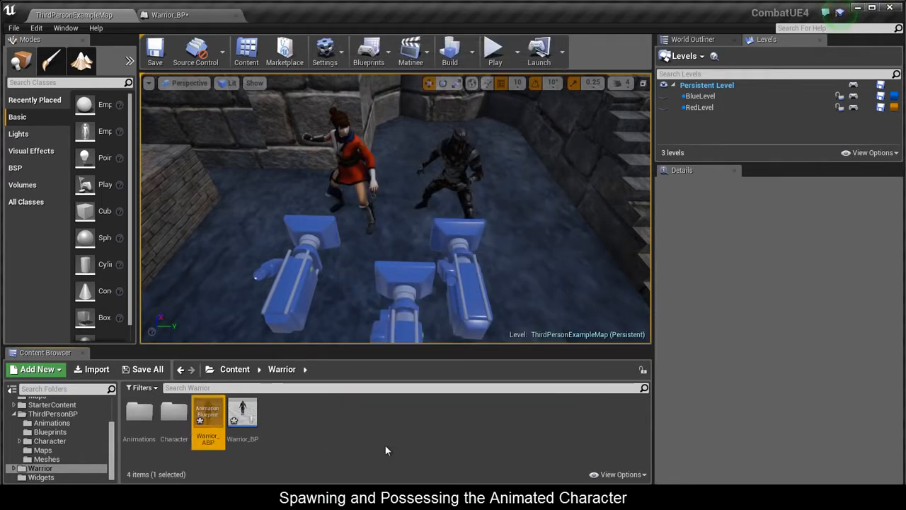
Create a Blend Space 1D for Paladin_J_Nordstrom_Skeleton in the Warrior folder and name it Warrior_BlendSpace
right_click(385, 444)
mouse_move(416, 414)
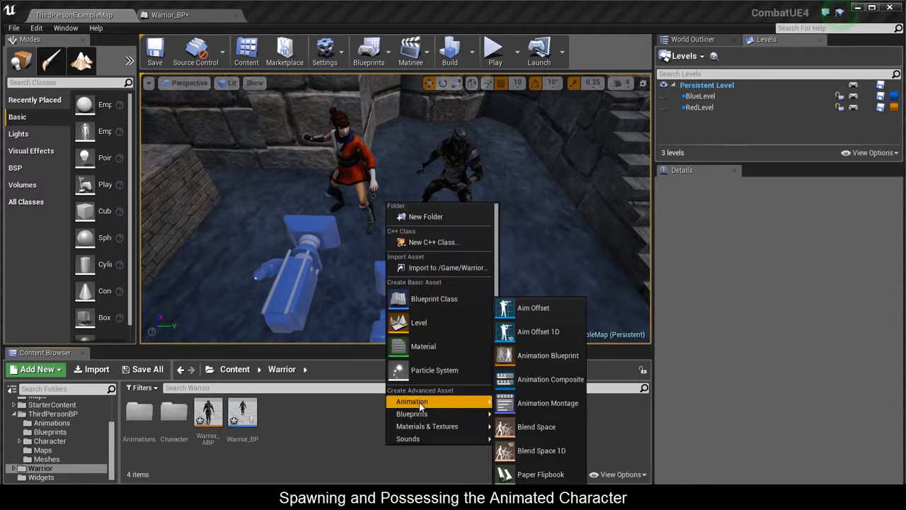
left_click(538, 448)
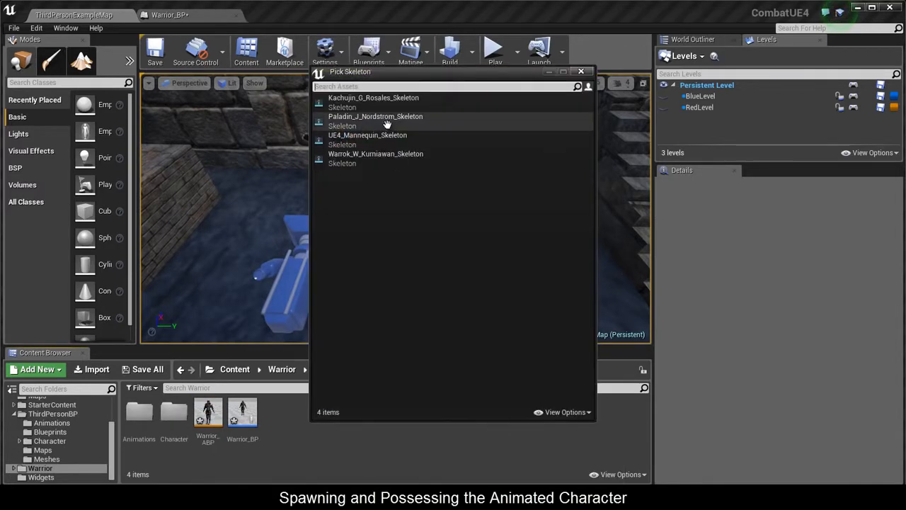
left_click(383, 126)
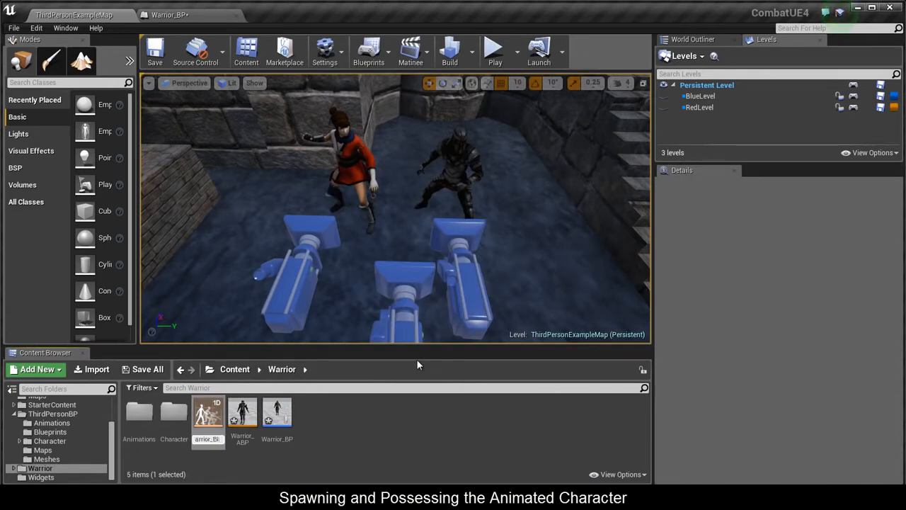
type("Warrior_BlendSpace")
key("Return")
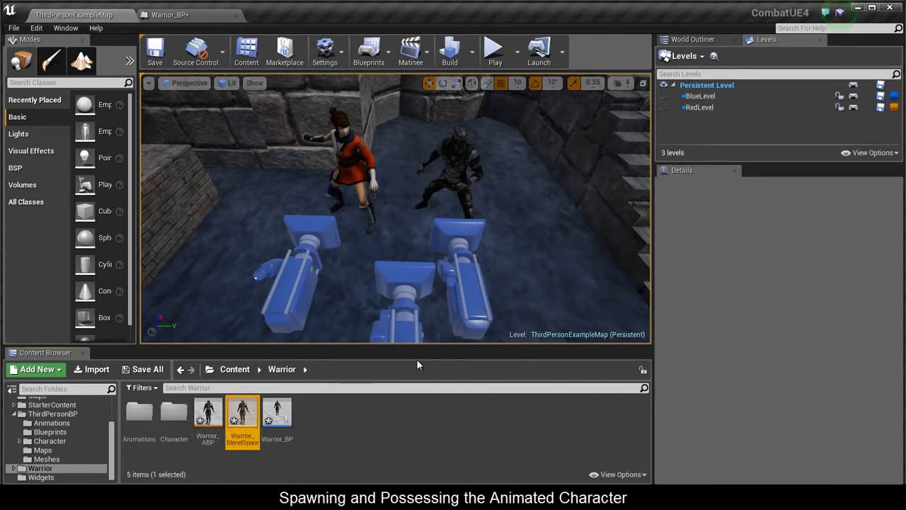
Open Warrior_BlendSpace and place sword_and_shield_idle at the start of its X axis and sword_and_shield_run about a quarter along it
double_click(242, 418)
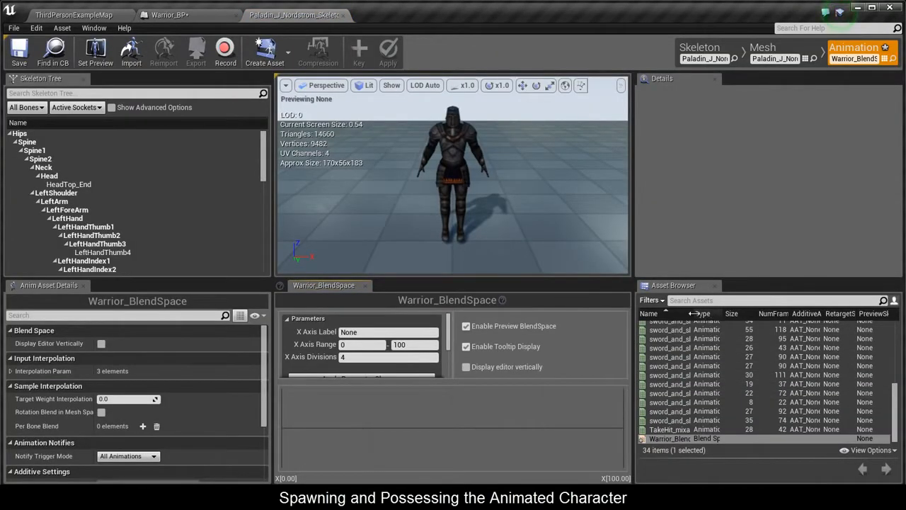
left_click_drag(694, 313, 761, 313)
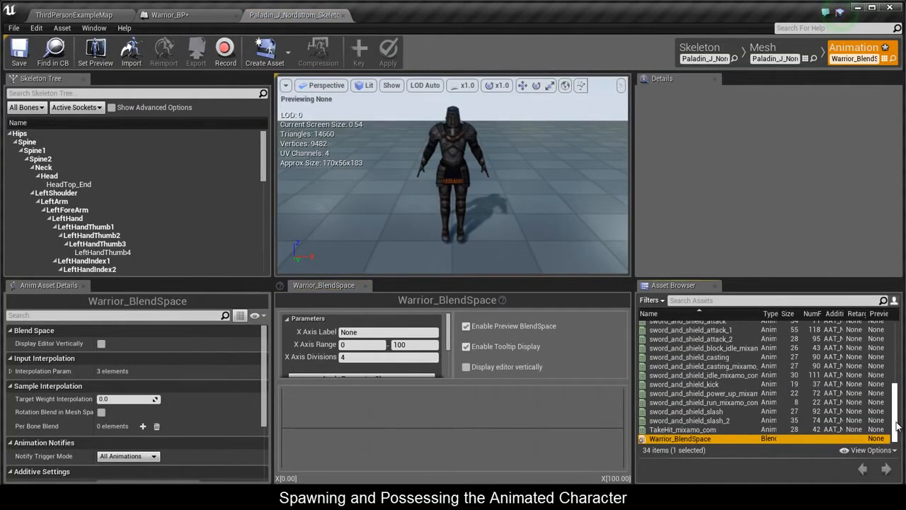
left_click_drag(897, 425, 897, 363)
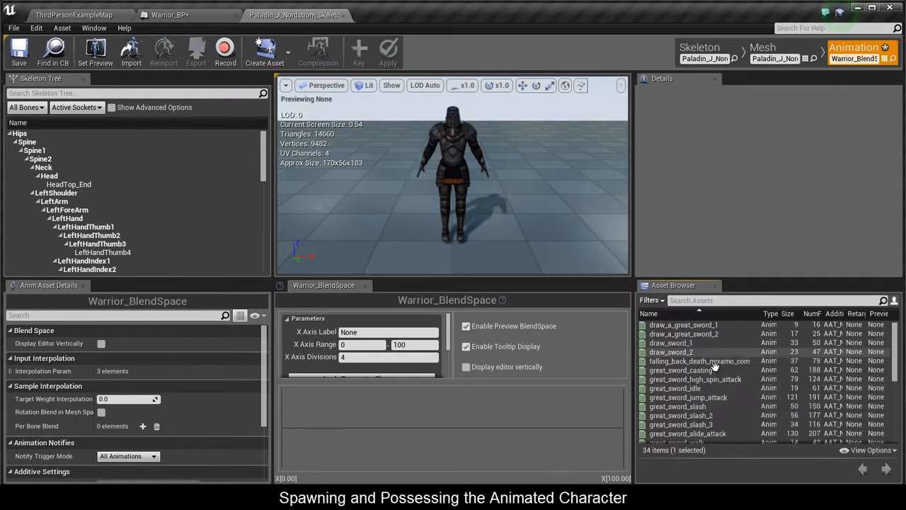
mouse_move(716, 372)
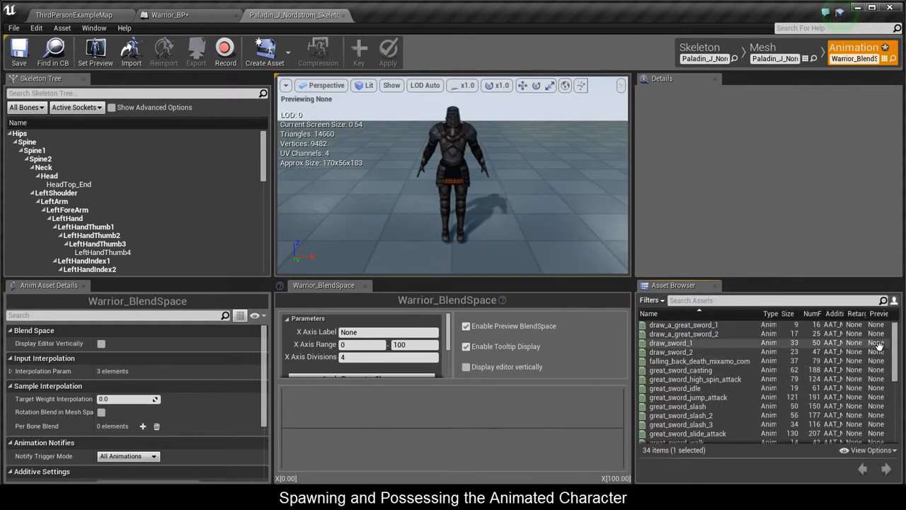
left_click_drag(897, 358, 898, 421)
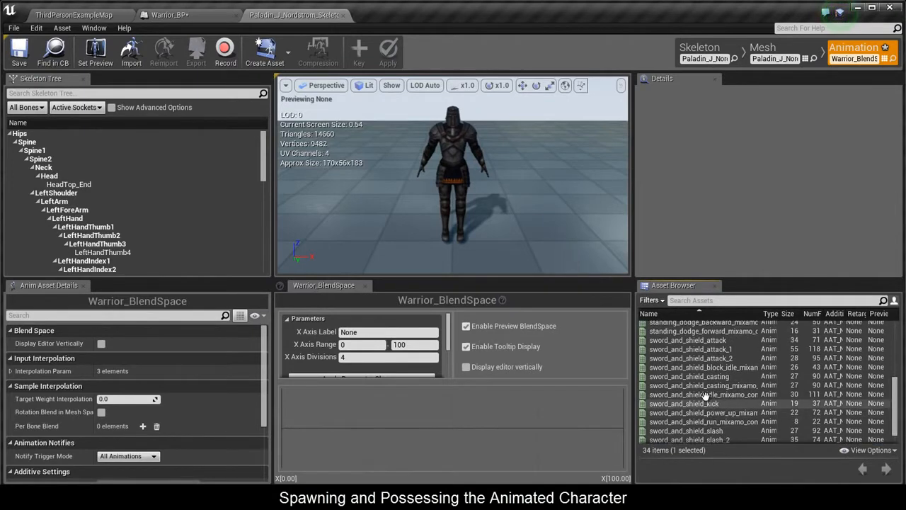
left_click_drag(701, 395, 282, 428)
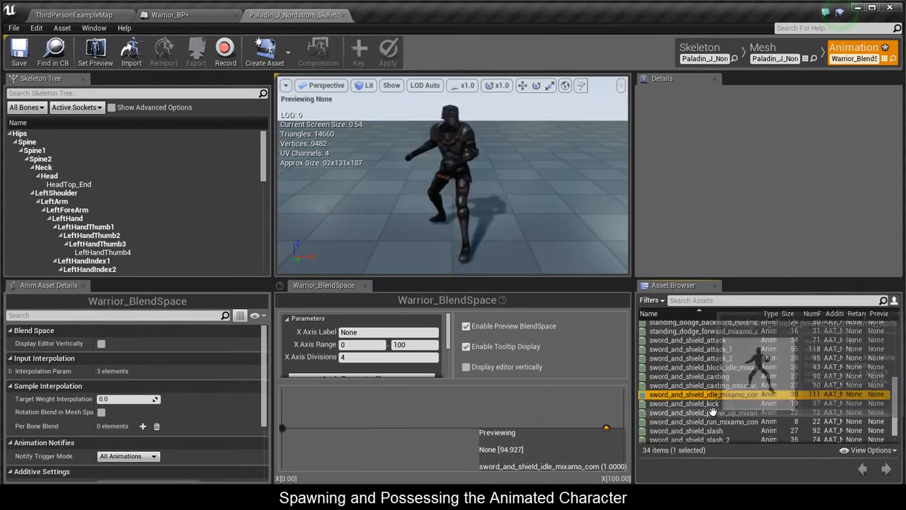
left_click_drag(740, 423, 393, 428)
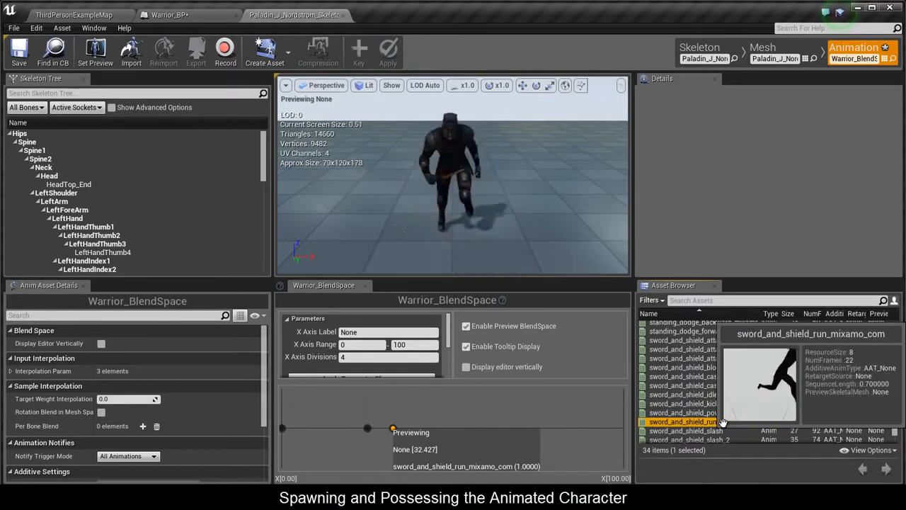
Enable root motion on the sword_and_shield_run animation and set its Root Motion Root Lock to Anim First Frame
double_click(705, 422)
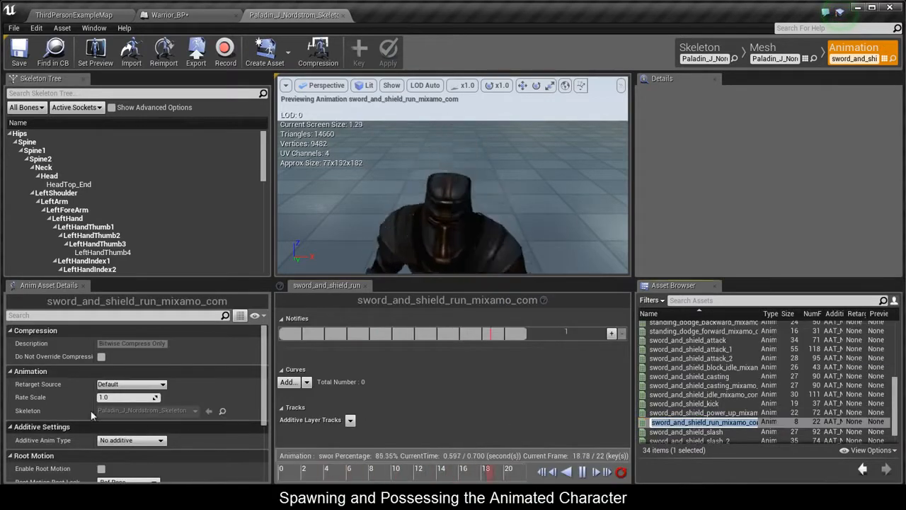
left_click(101, 469)
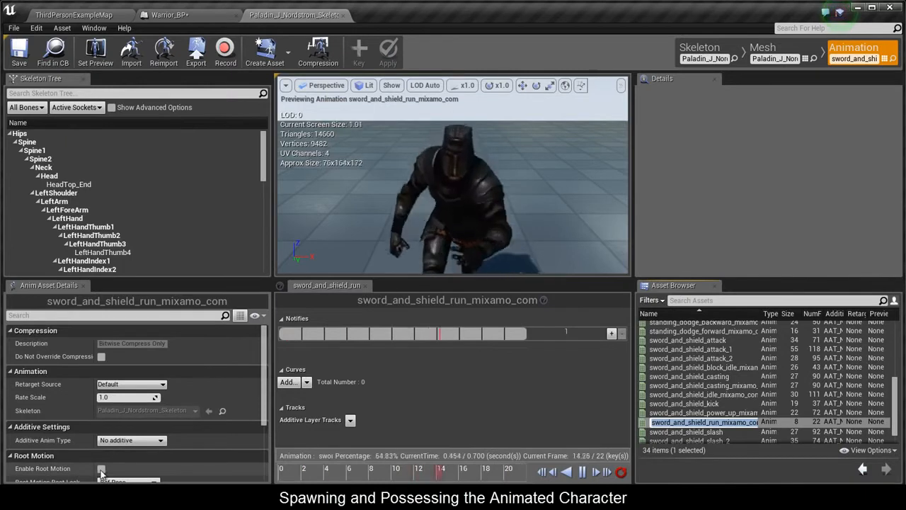
scroll(206, 422, "down", 2)
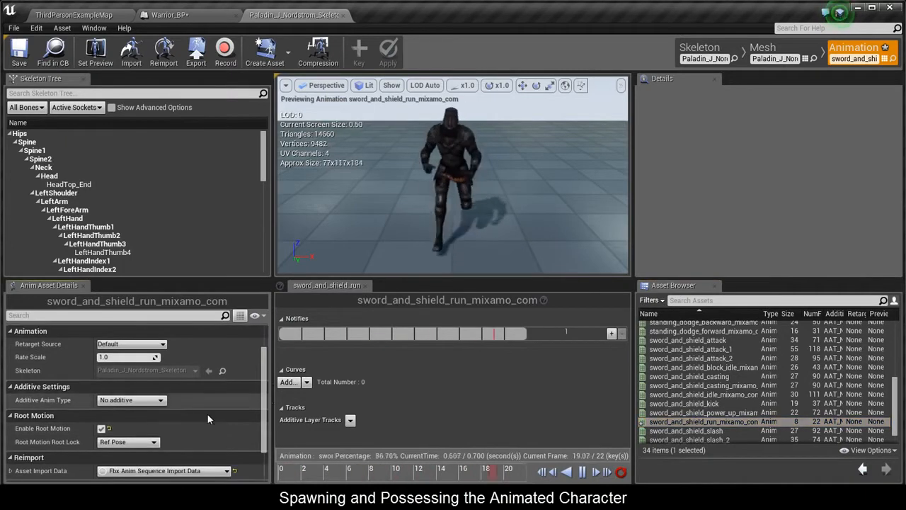
left_click(128, 442)
left_click(124, 462)
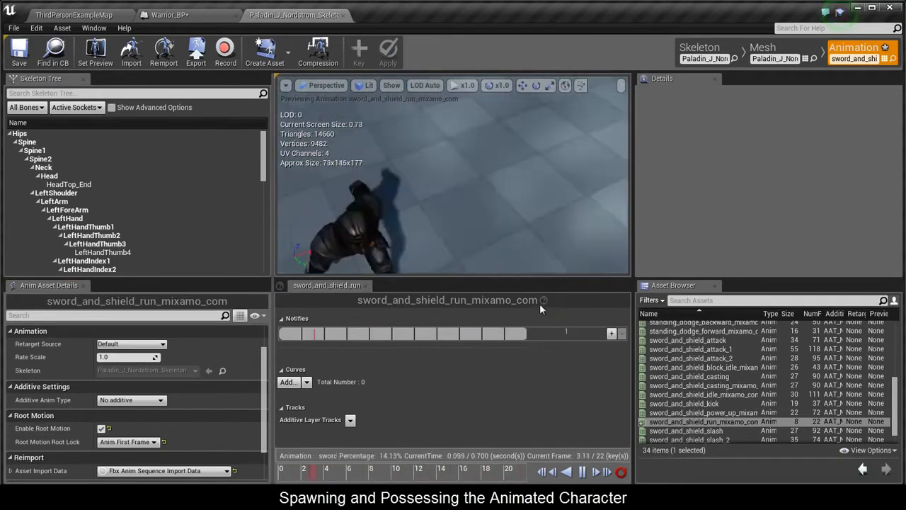
In Warrior_BP, assign Warrior_ABP as the anim blueprint of the inherited Mesh and compile the blueprint
left_click(94, 15)
left_click(167, 15)
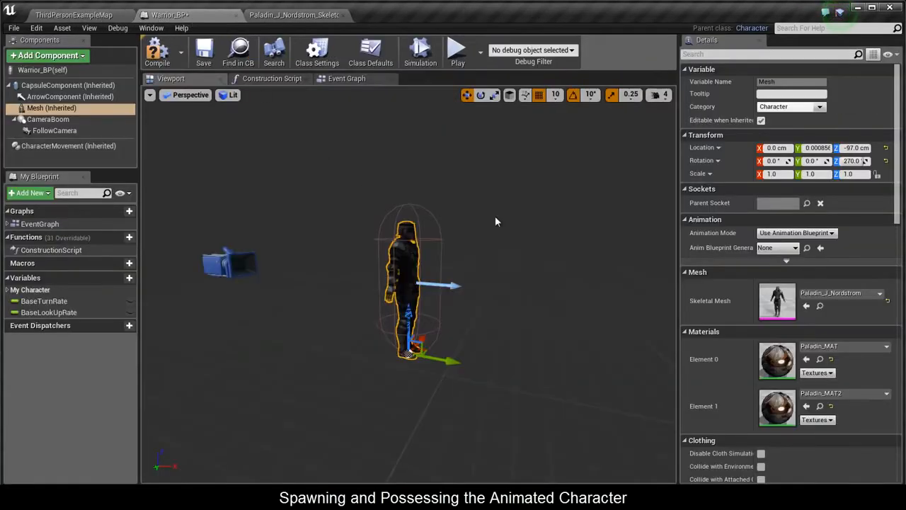
left_click(776, 247)
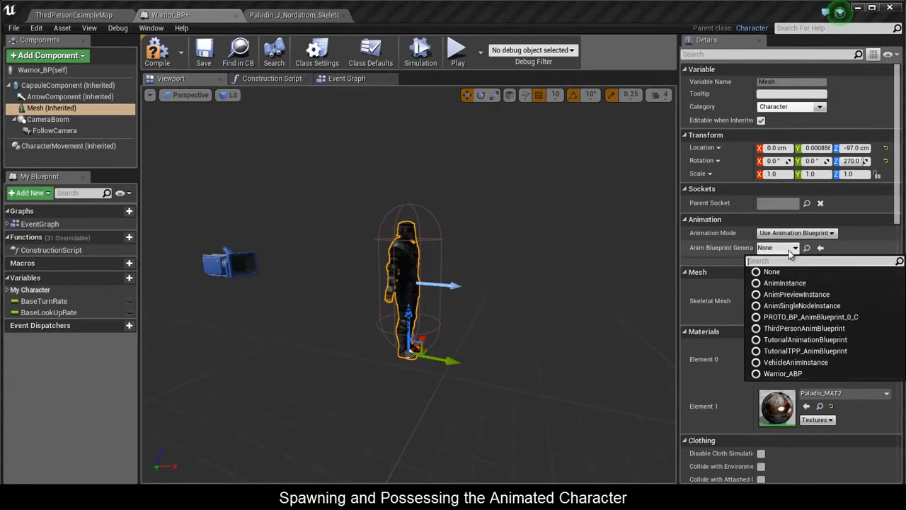
left_click(783, 373)
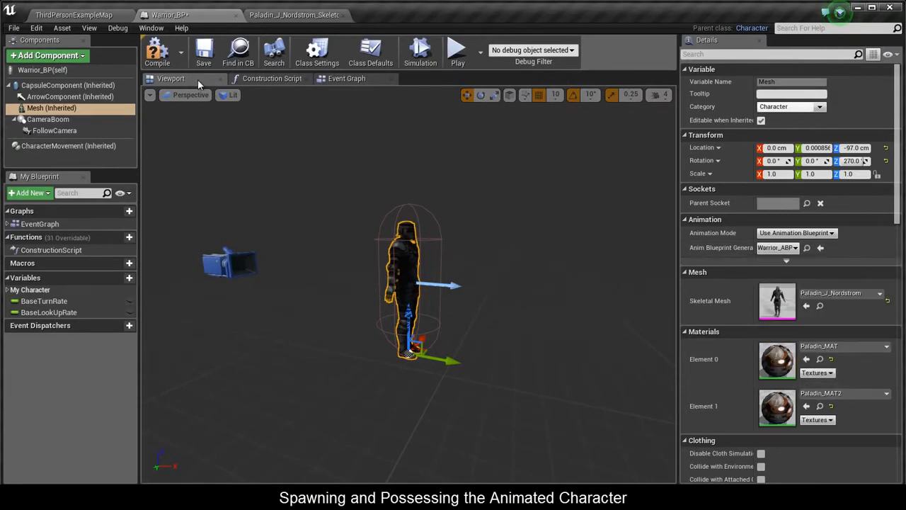
left_click(157, 50)
Open Warrior_ABP from the Warrior folder and add a state machine named Locomotion to its AnimGraph
left_click(77, 15)
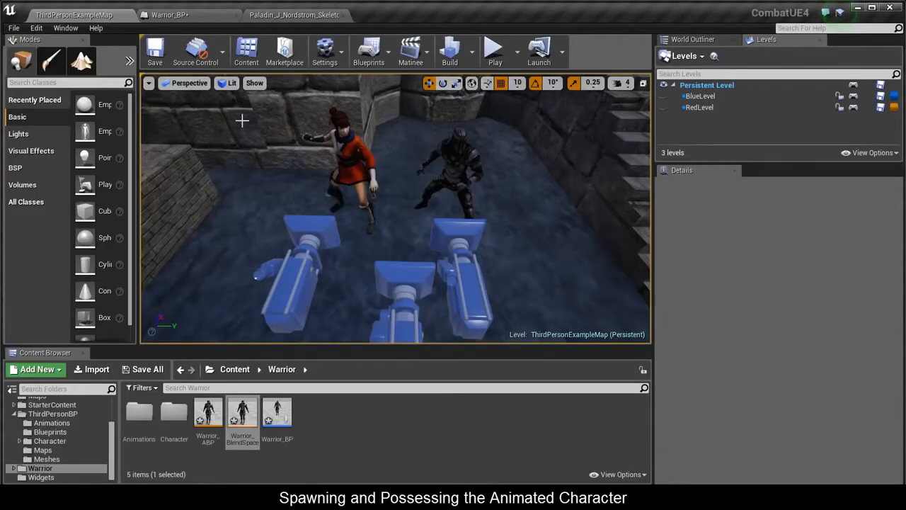
double_click(208, 414)
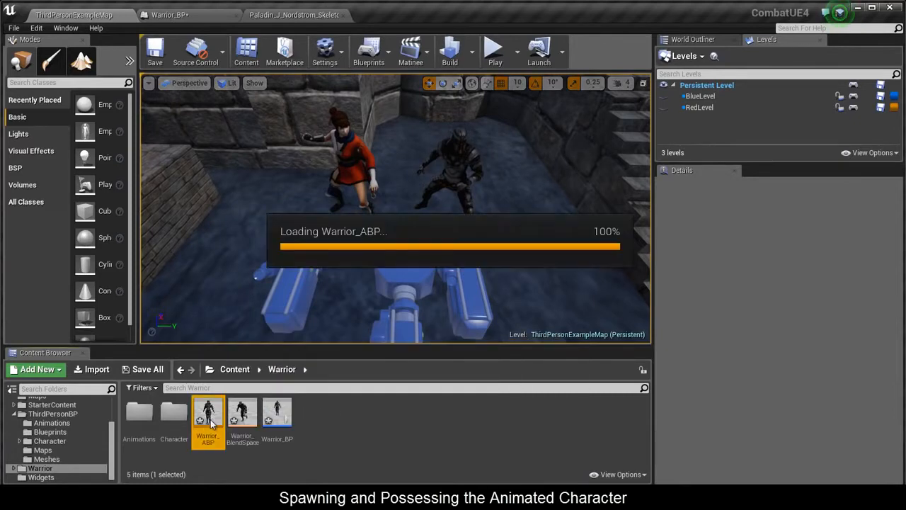
right_click(397, 230)
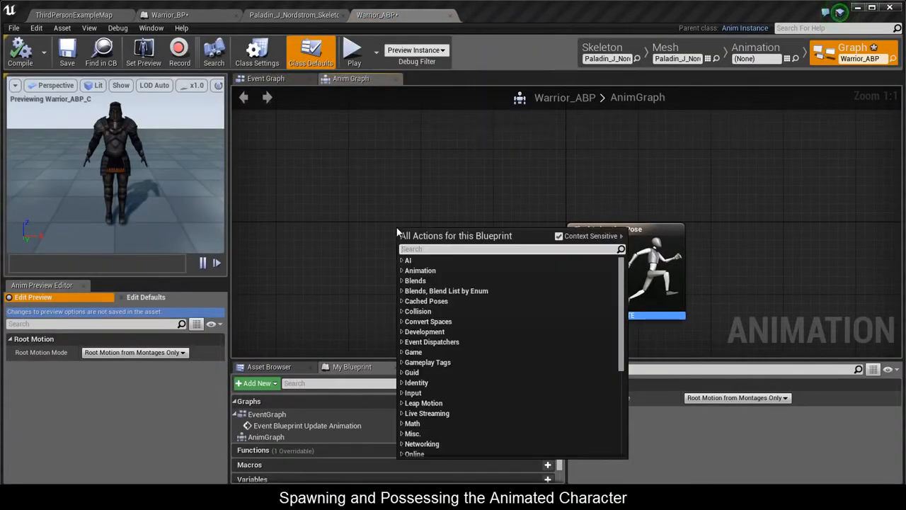
type("state")
key("Down")
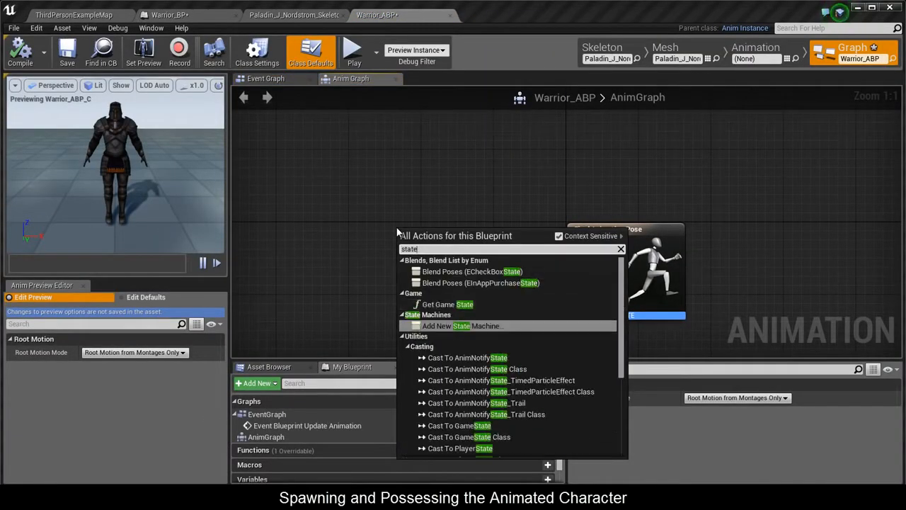
key("Return")
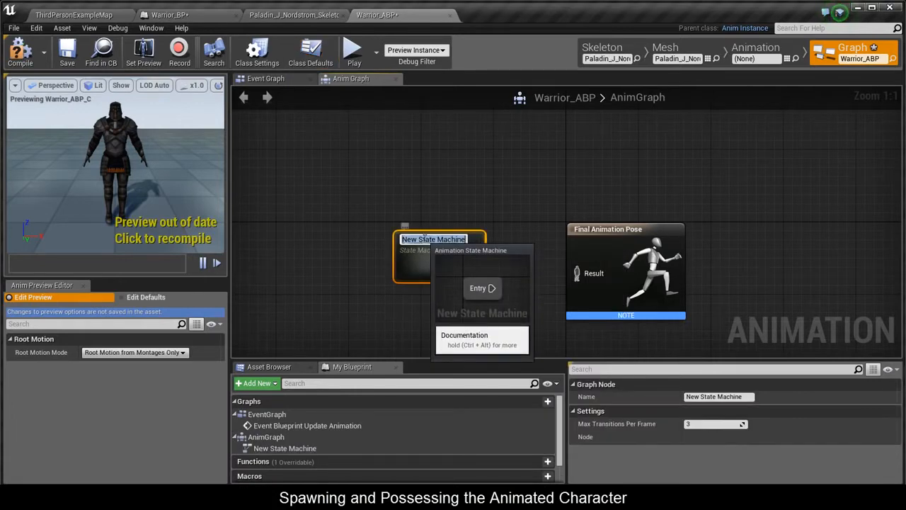
type("Locomotion")
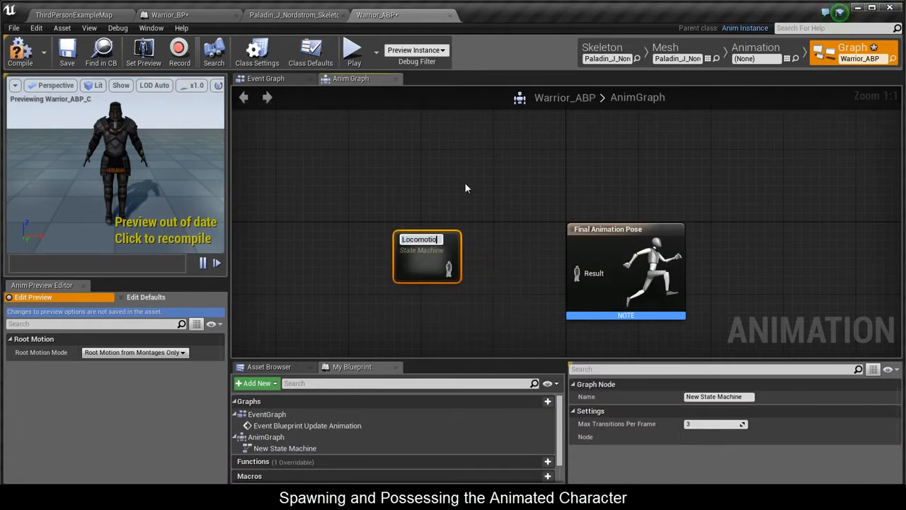
key("Return")
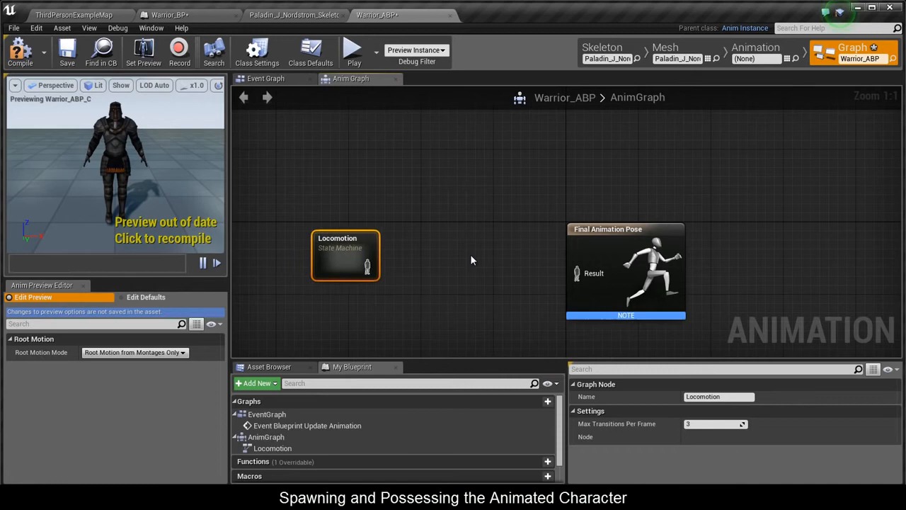
Add a DefaultSlot Slot node to the AnimGraph, lined up between Locomotion and Final Animation Pose
right_click(472, 261)
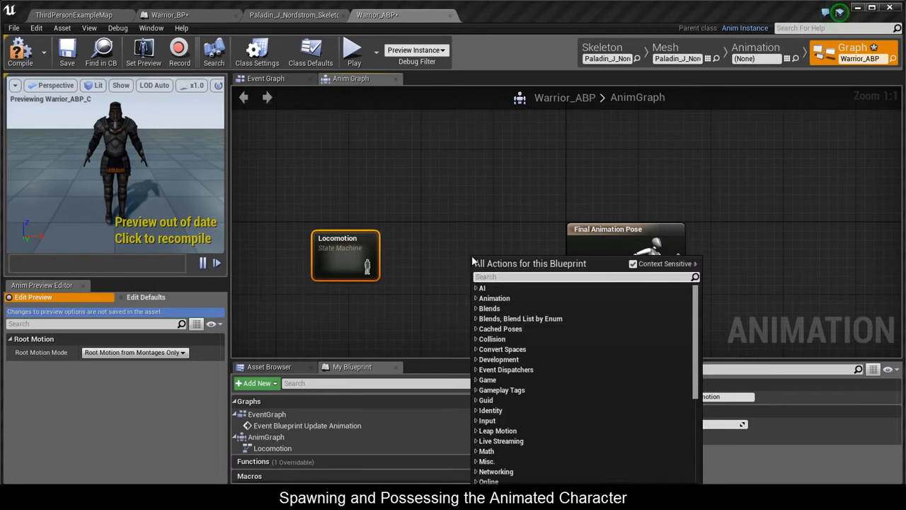
type("slot")
left_click(530, 290)
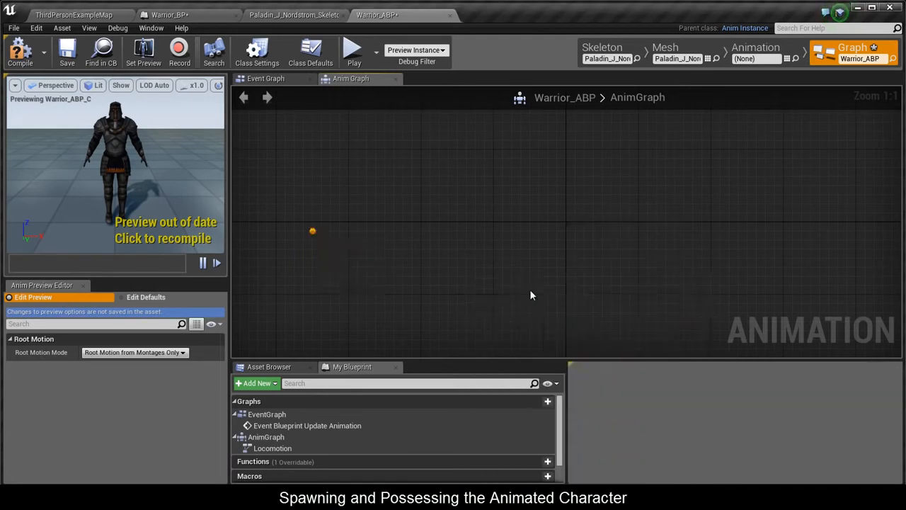
left_click_drag(514, 272, 464, 257)
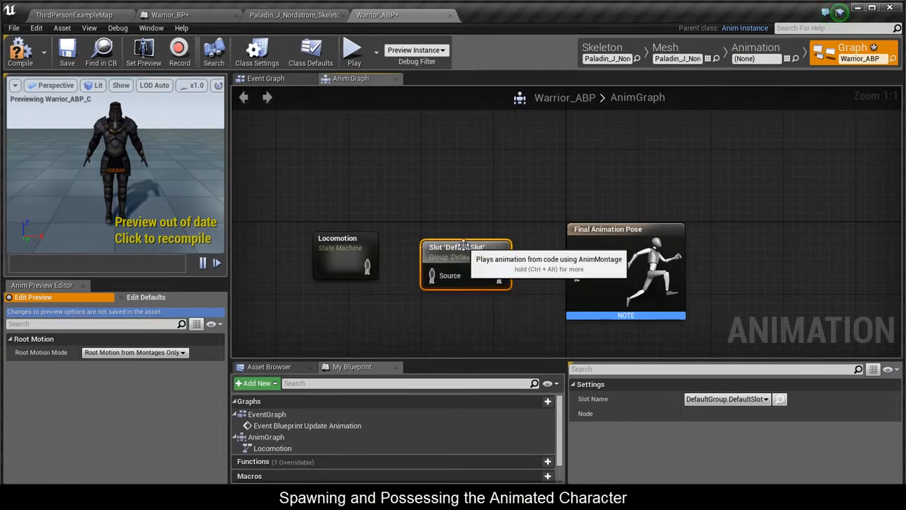
left_click_drag(482, 263, 483, 255)
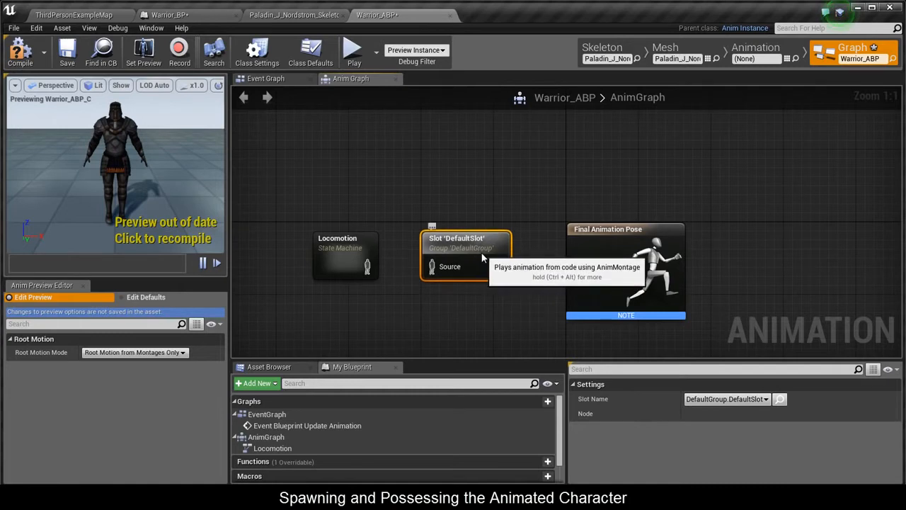
Create an animation slot named Body in DefaultGroup and set it as the Slot node's slot name
left_click(781, 399)
left_click(220, 110)
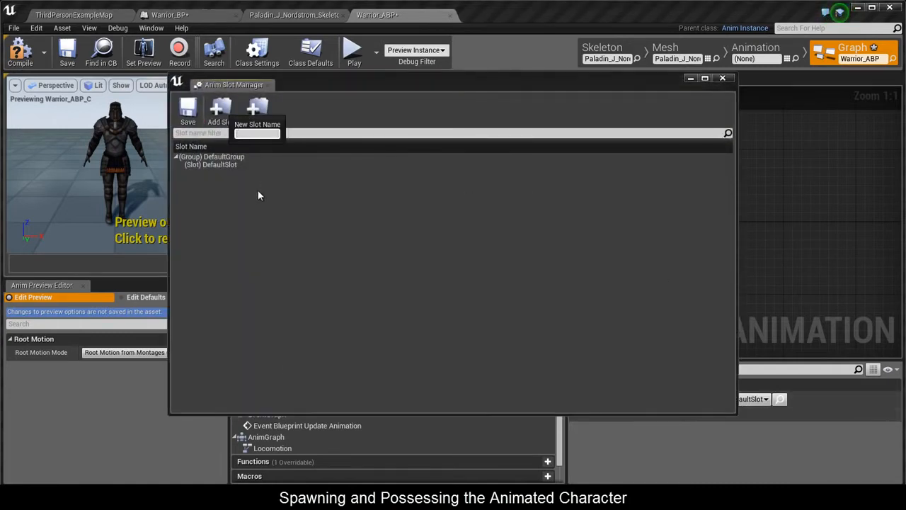
type("Body")
key("Return")
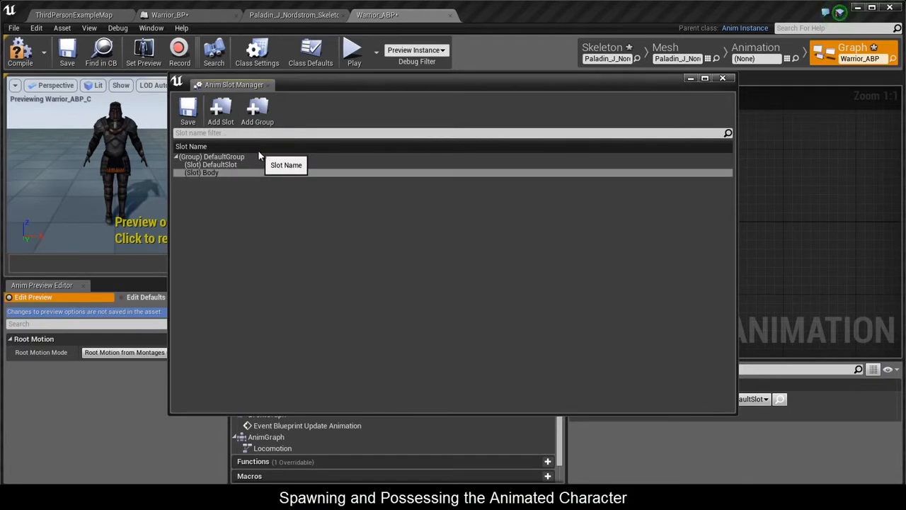
left_click(720, 80)
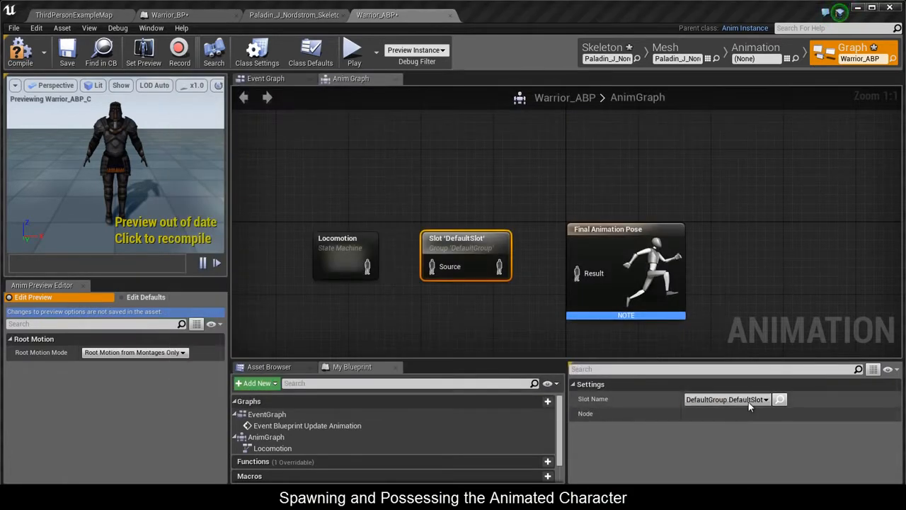
left_click(719, 398)
left_click(740, 416)
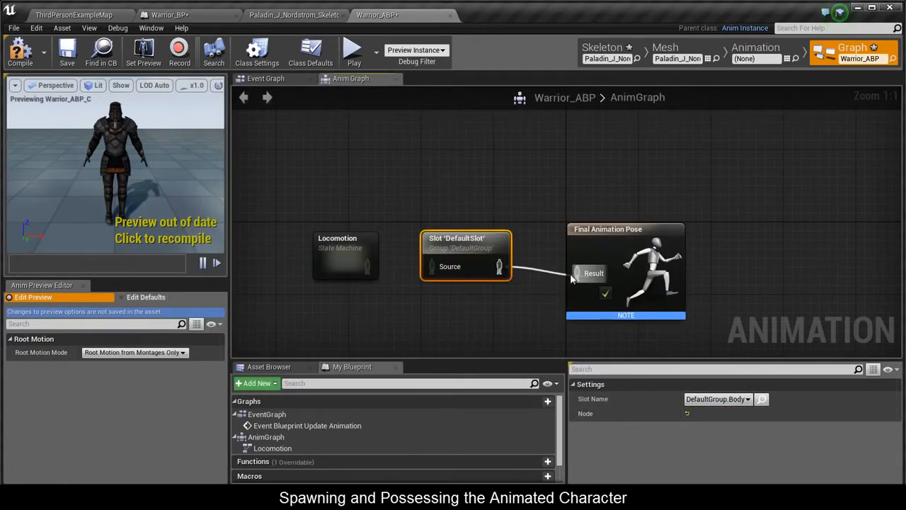
Open the Locomotion state machine and add a state named Run beside the Entry node
double_click(351, 263)
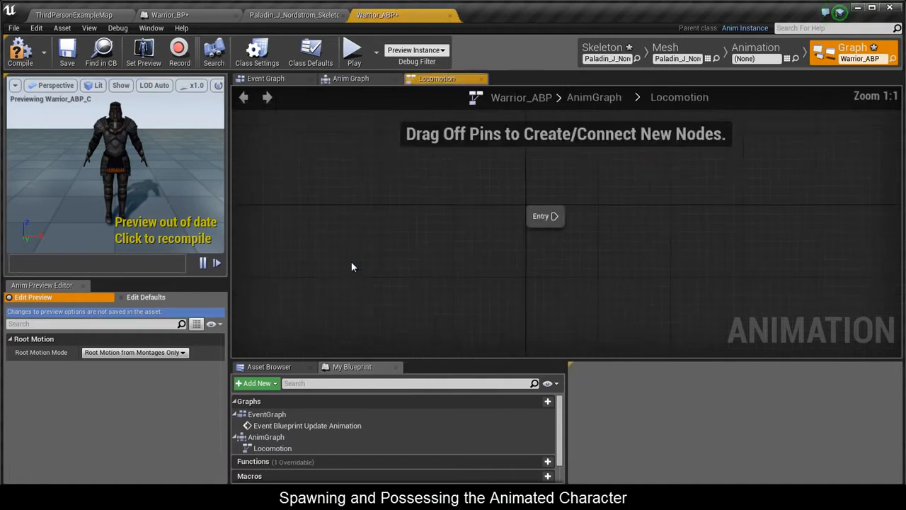
right_click(603, 240)
right_click(654, 228)
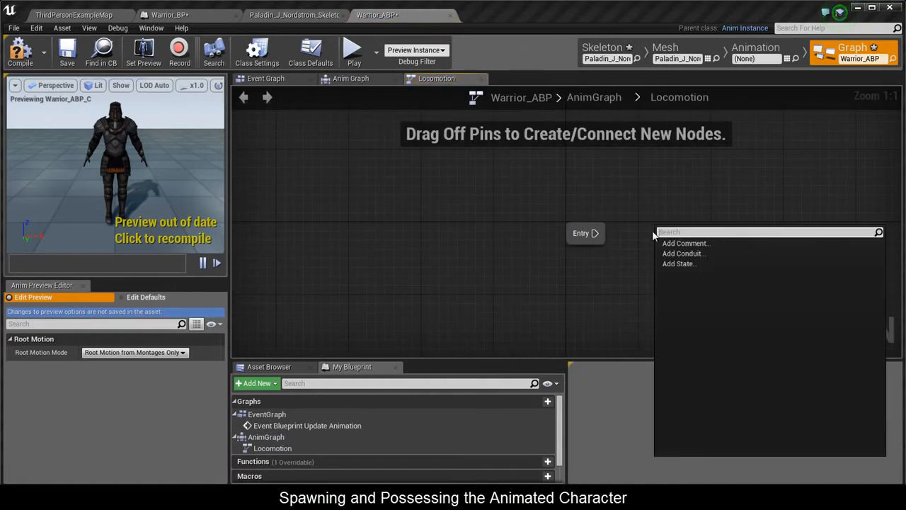
left_click(672, 261)
type("Run")
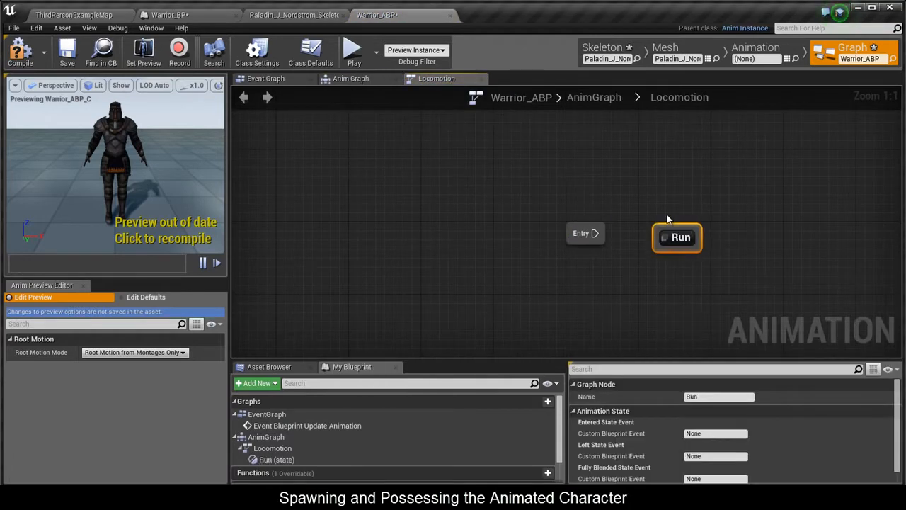
left_click(705, 255)
Open the Run state, add Warrior_BlendSpace to its graph and connect it to the Final Animation Pose result
double_click(681, 238)
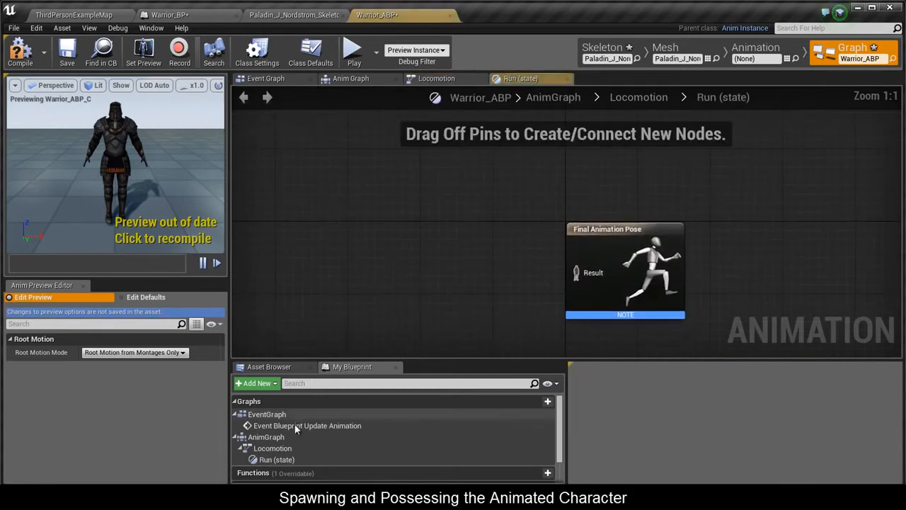
left_click(301, 368)
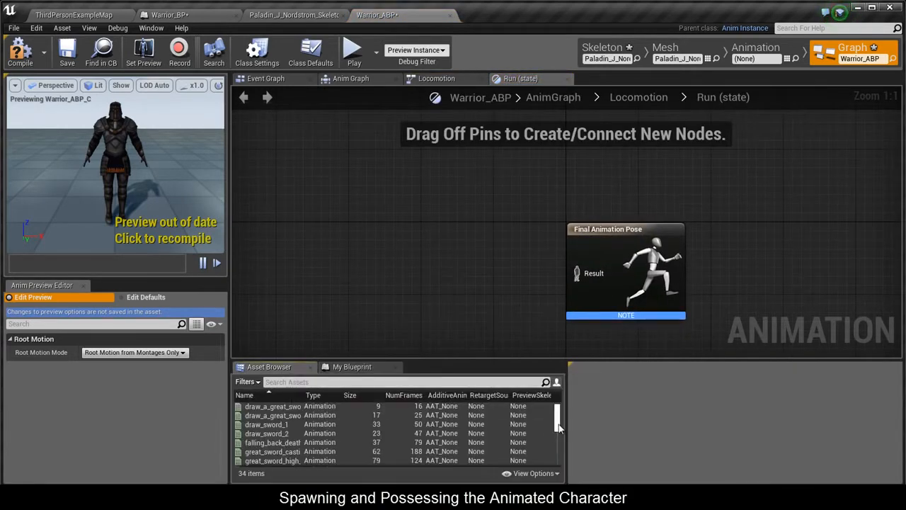
left_click_drag(559, 427, 561, 473)
left_click_drag(307, 464, 577, 274)
scroll(507, 275, "down", 5)
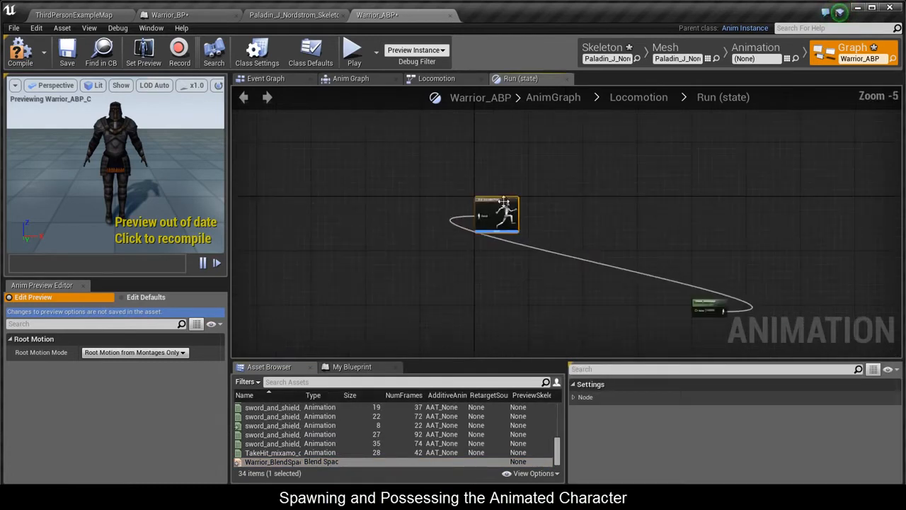
Place the Warrior_BlendSpace node beside Final Animation Pose and promote its input to a float variable named Speed
left_click_drag(701, 305, 430, 211)
scroll(560, 311, "up", 6)
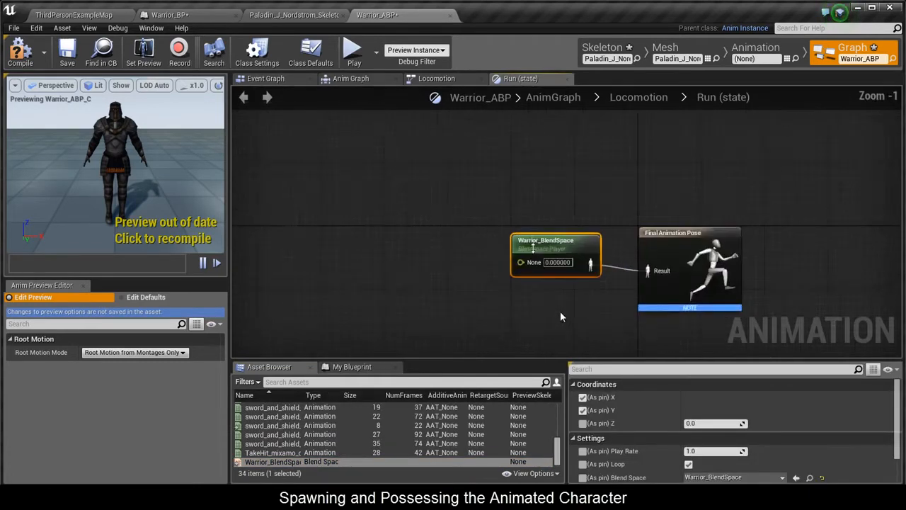
left_click_drag(520, 270, 443, 41)
left_click(494, 70)
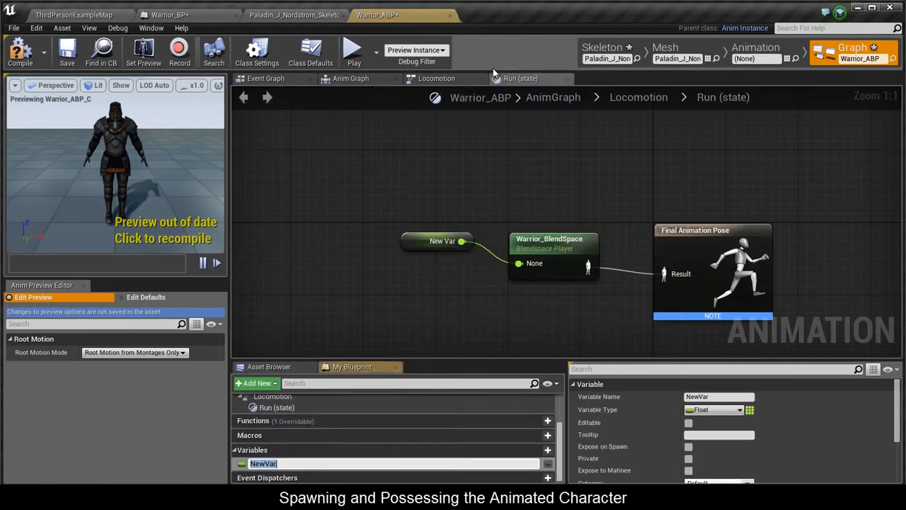
type("Speed")
key("Return")
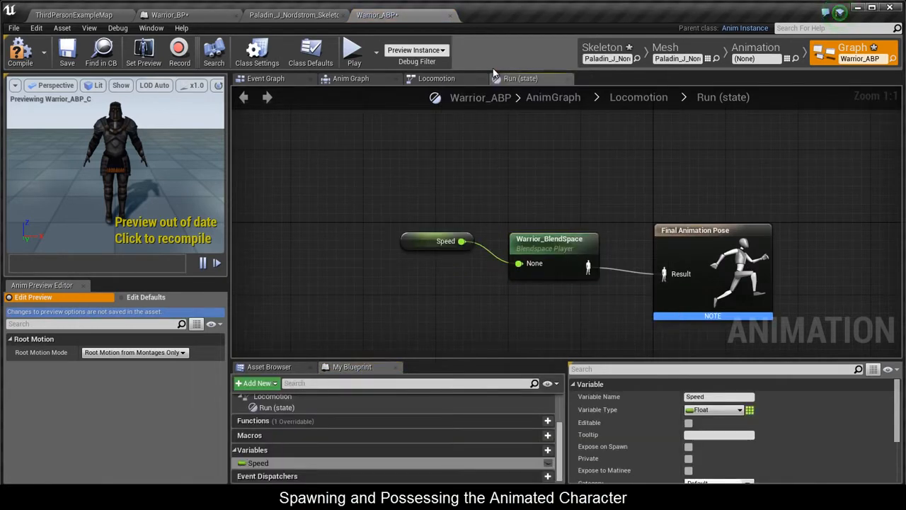
Add the IsValid node with execution pins to the Event Graph, beside the Event Blueprint Update Animation node
left_click(283, 80)
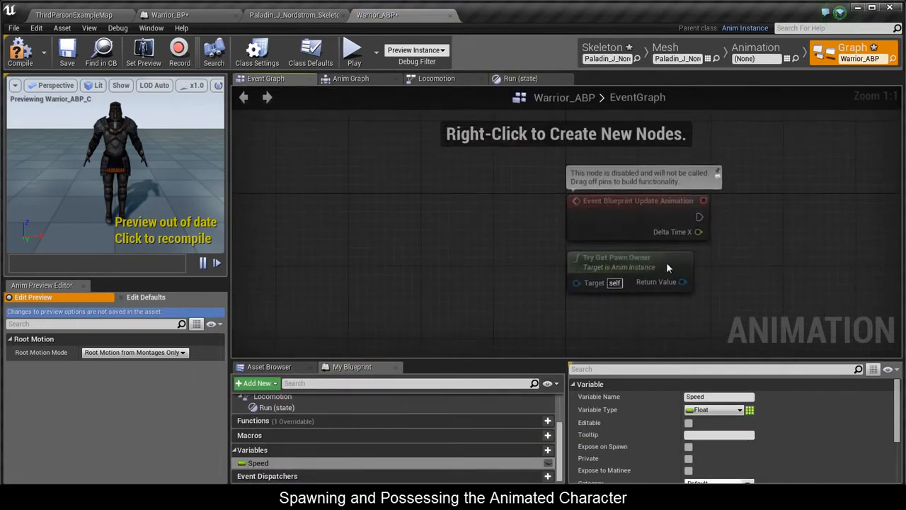
right_click_drag(509, 222, 505, 221)
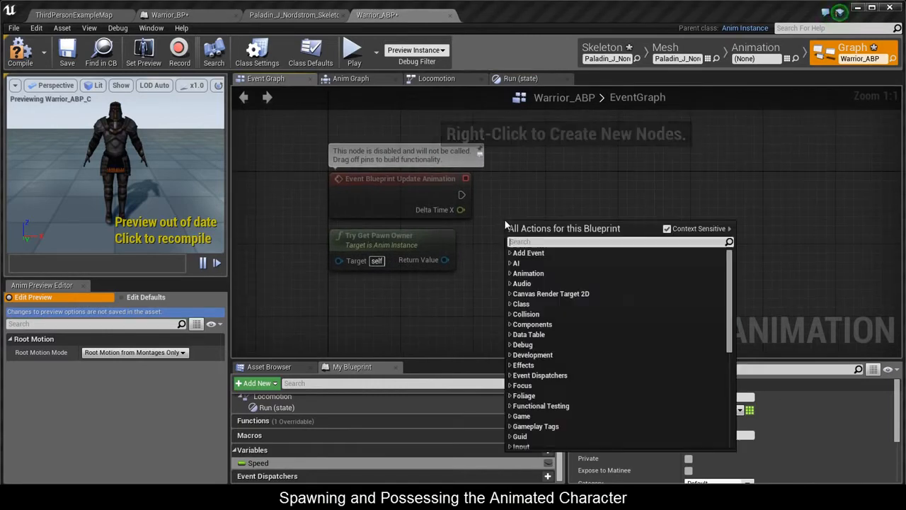
type("is valid")
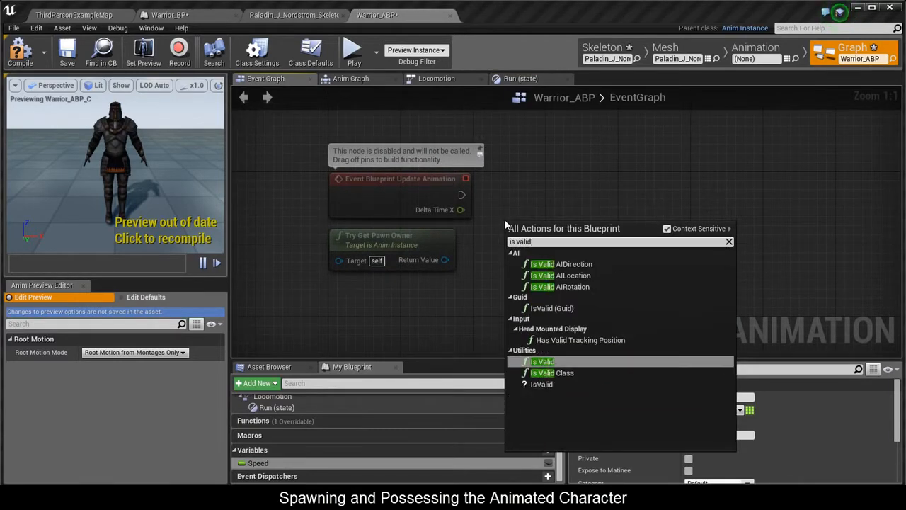
key("Down")
key("Down")
key("Return")
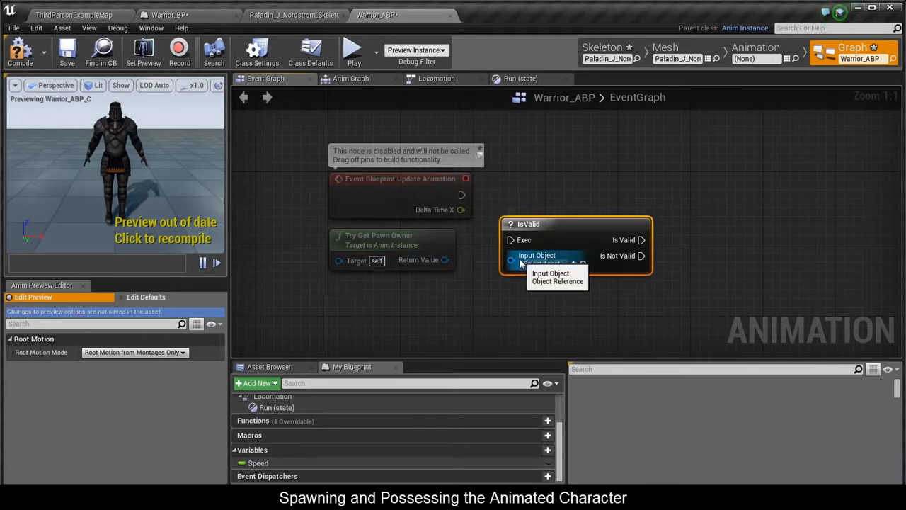
Connect Try Get Pawn Owner to IsValid's Input Object and Event Blueprint Update Animation to its Exec input, lining up the node
left_click_drag(521, 264, 457, 264)
left_click_drag(558, 233, 603, 188)
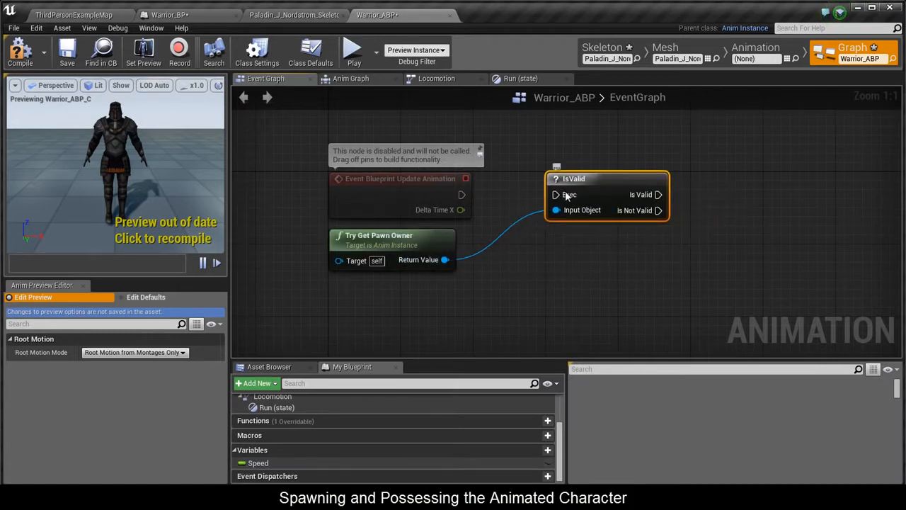
left_click_drag(464, 194, 464, 195)
right_click_drag(505, 200, 368, 208)
right_click_drag(429, 245, 464, 249)
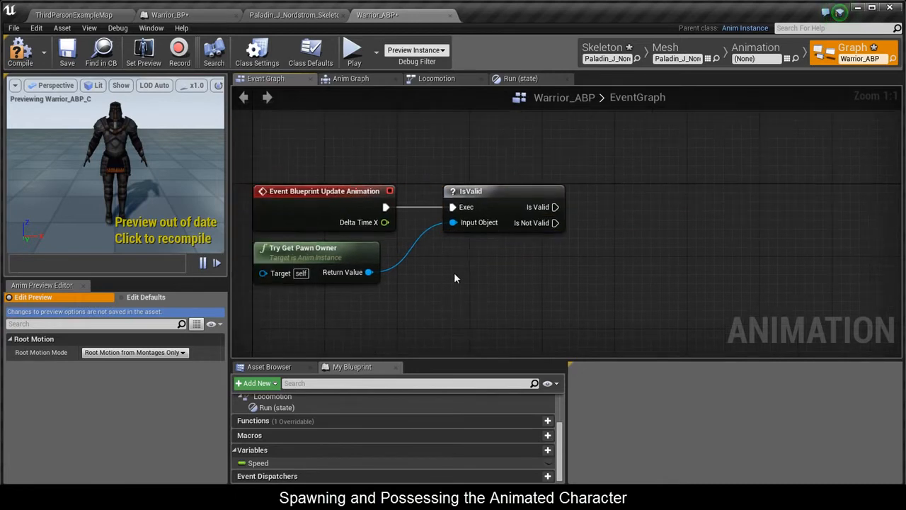
Add a Get Velocity node fed by the return value of Try Get Pawn Owner
left_click_drag(369, 272, 492, 278)
type("get")
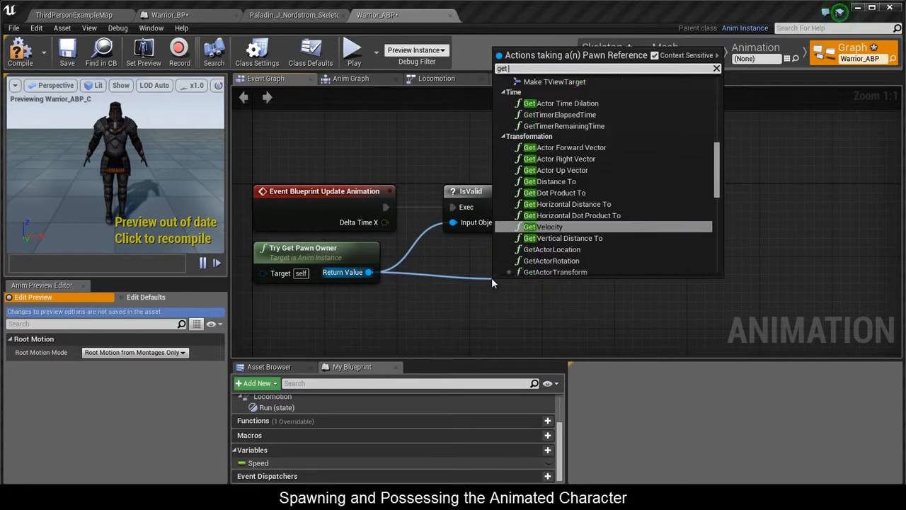
type("velocity")
key("Return")
Add a VectorLength node on Get Velocity's return value and place it directly beside that node
left_click_drag(589, 305, 664, 282)
type("get venc")
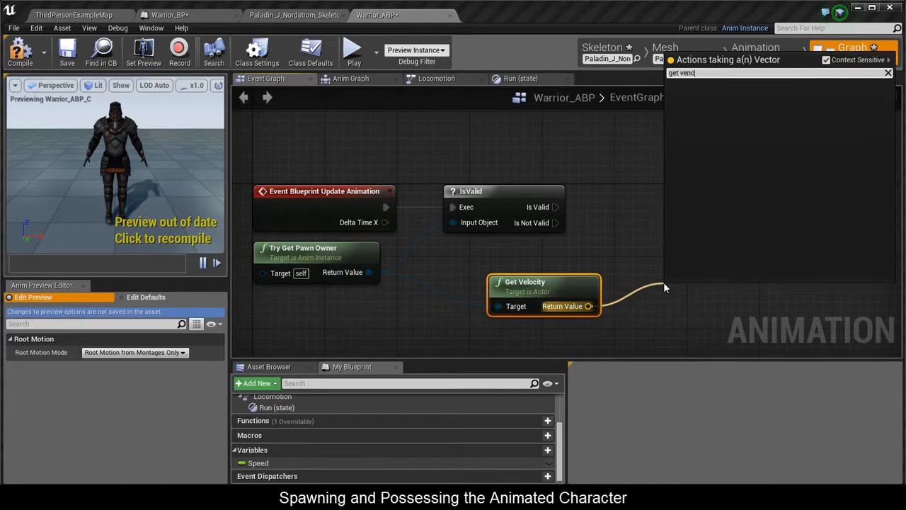
key("BackSpace")
key("BackSpace")
key("BackSpace")
key("BackSpace")
key("BackSpace")
key("BackSpace")
key("BackSpace")
key("BackSpace")
type("vector length")
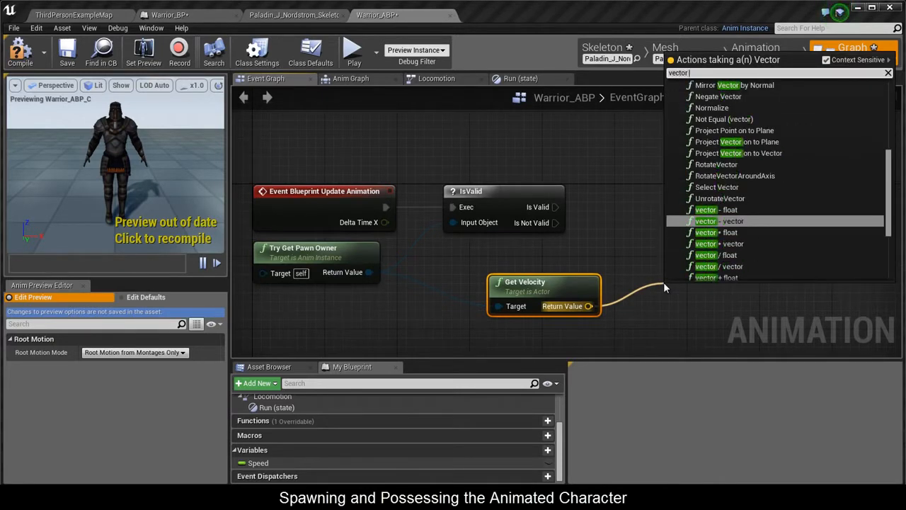
key("Escape")
left_click_drag(688, 290, 642, 289)
Add a Set Speed node driven by IsValid's Is Valid output and VectorLength's return value, and line up the nodes
left_click_drag(259, 463, 690, 207, "alt")
left_click_drag(701, 305, 562, 222)
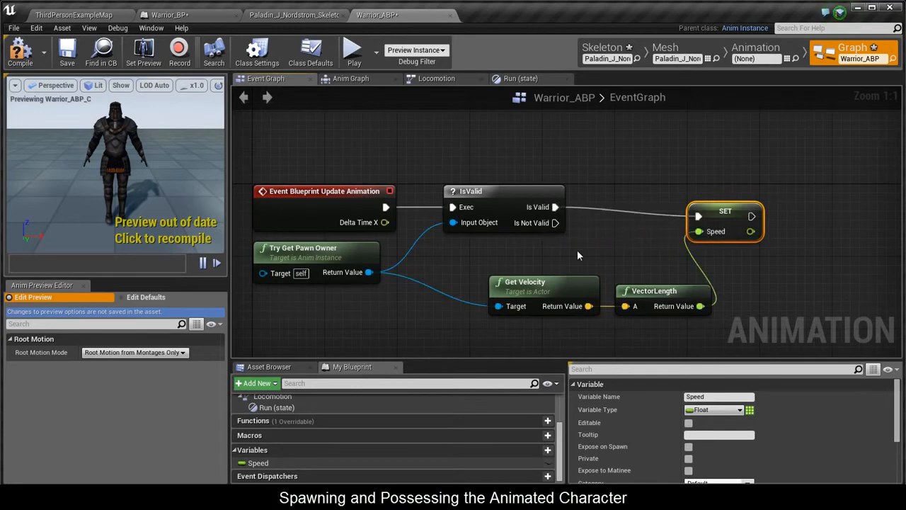
left_click_drag(577, 255, 601, 279)
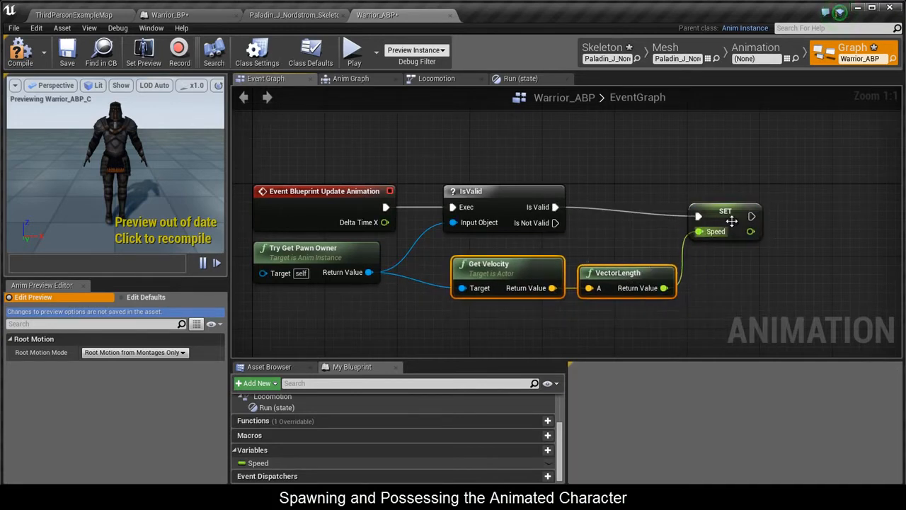
left_click_drag(732, 221, 731, 212)
Compile Warrior_ABP, try out the preview Speed value and reset it to 0.0
left_click(176, 221)
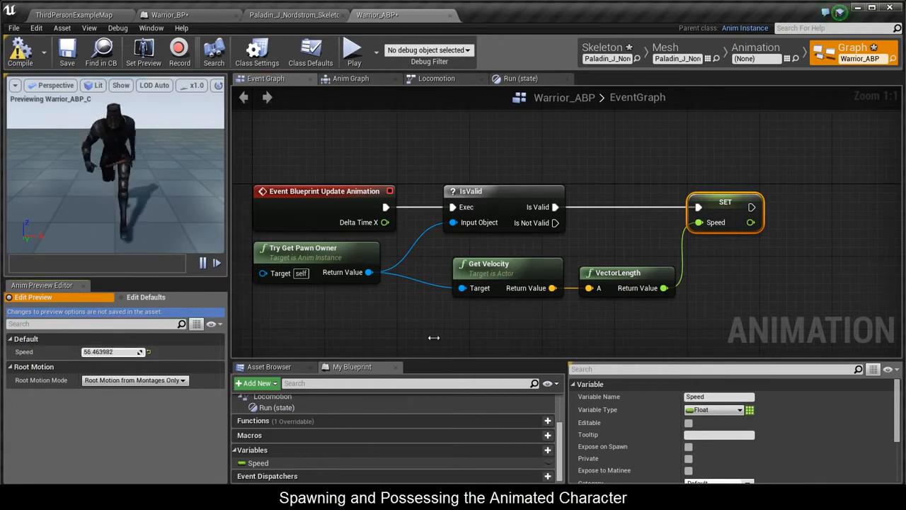
left_click(109, 351)
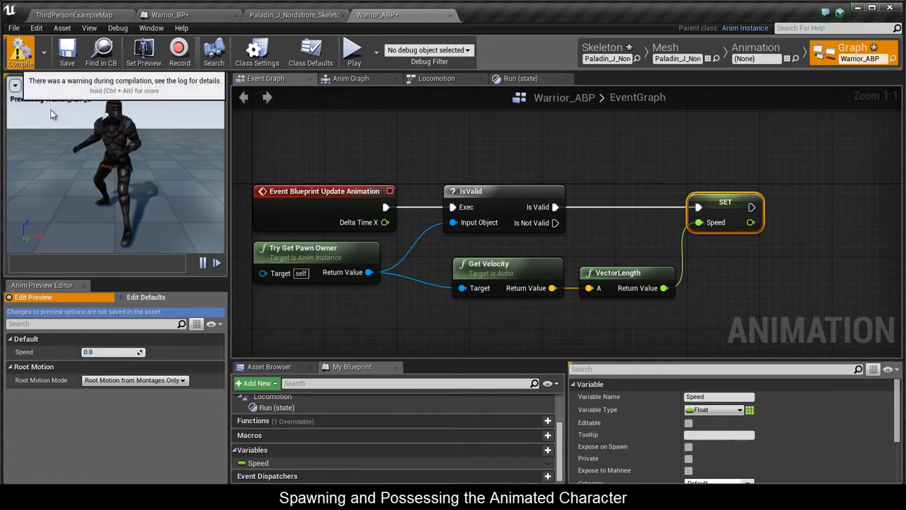
left_click(19, 53)
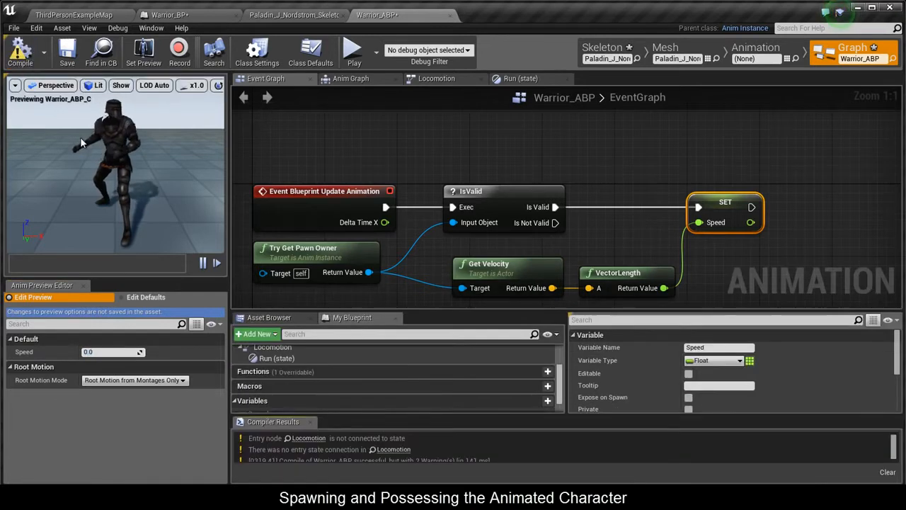
Open the Locomotion state machine, connect the Entry node to the Run state and recompile
left_click(393, 449)
double_click(565, 213)
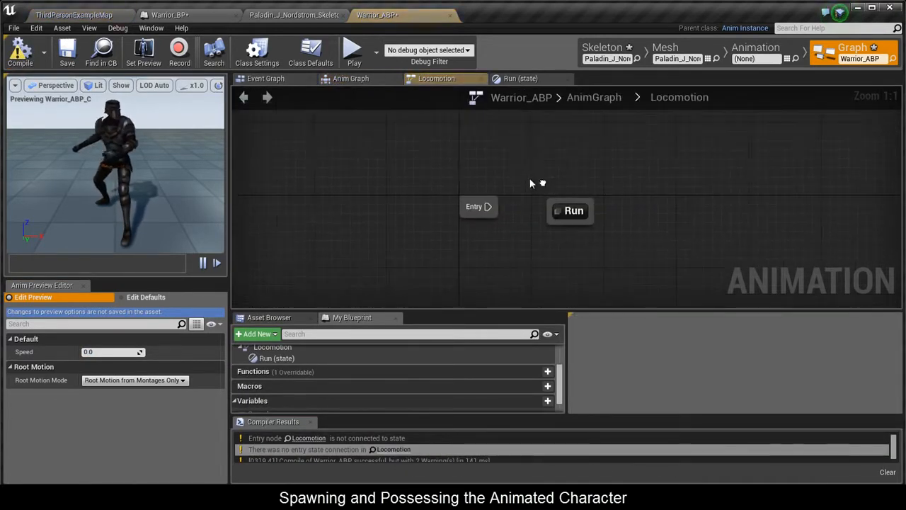
left_click_drag(506, 210, 560, 206)
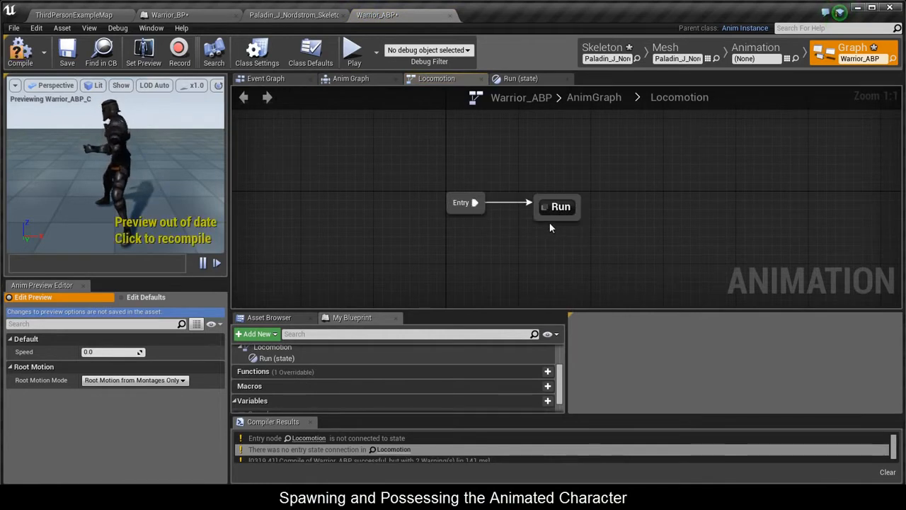
left_click(109, 361)
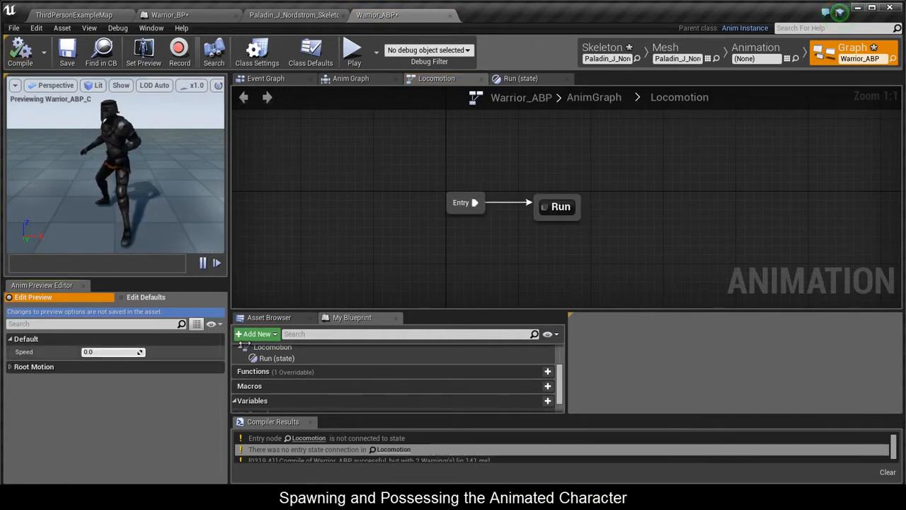
Test the character's preview animation by varying the preview Speed, and return it to 0
left_click_drag(112, 352, 197, 338)
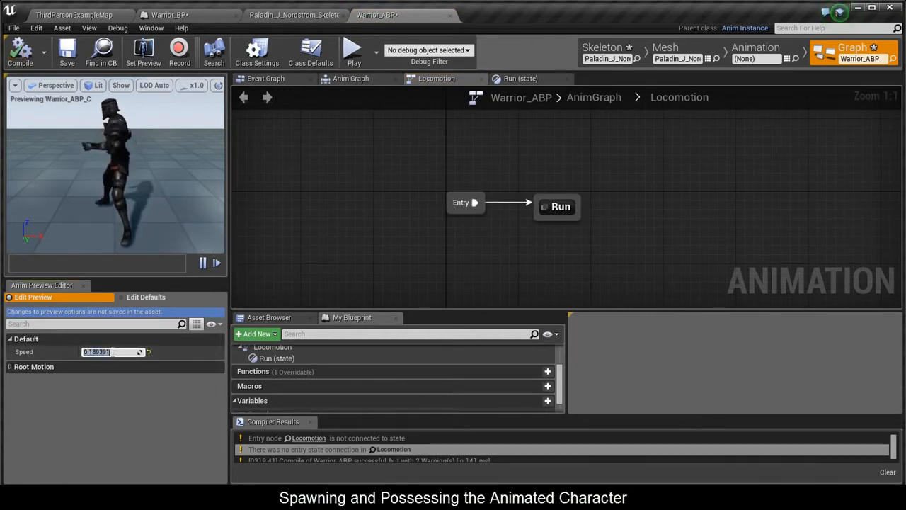
type("0")
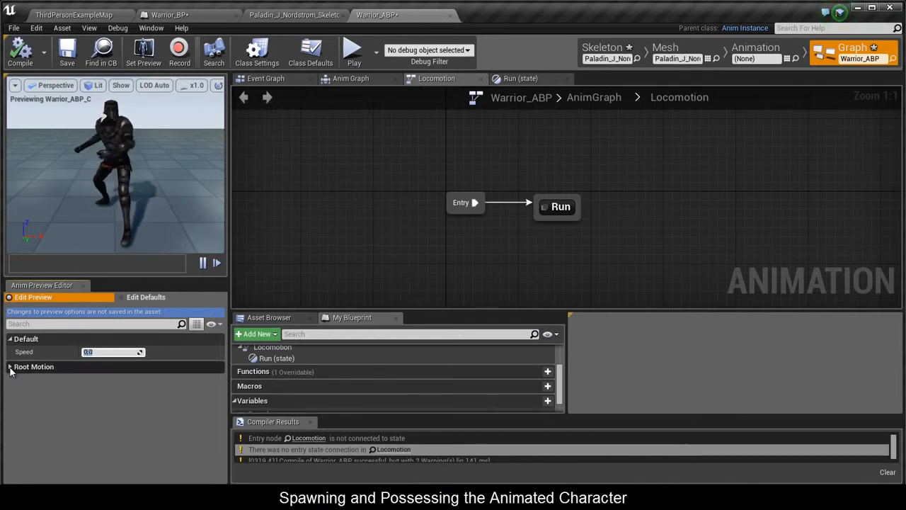
left_click(8, 367)
Open the Stat_Warrior widget from the Widgets folder and view the OnClicked event of its GO button
left_click(89, 14)
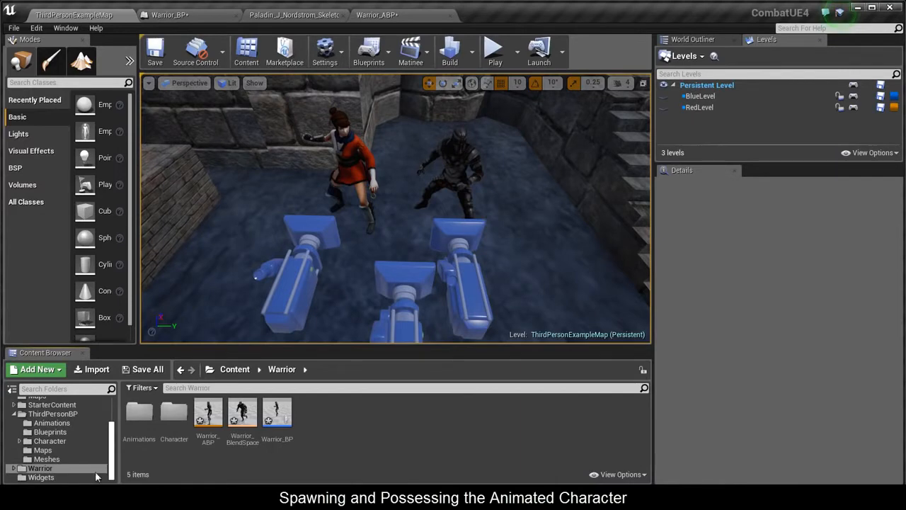
left_click(42, 477)
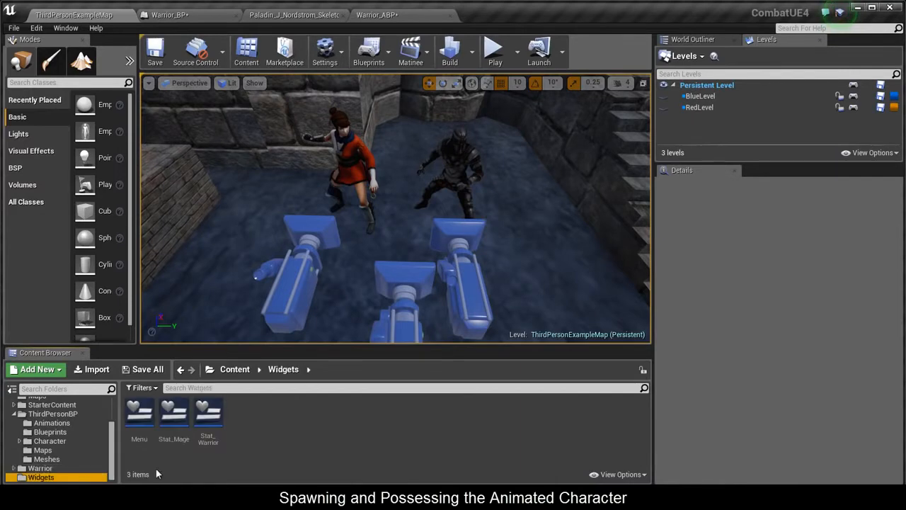
double_click(208, 443)
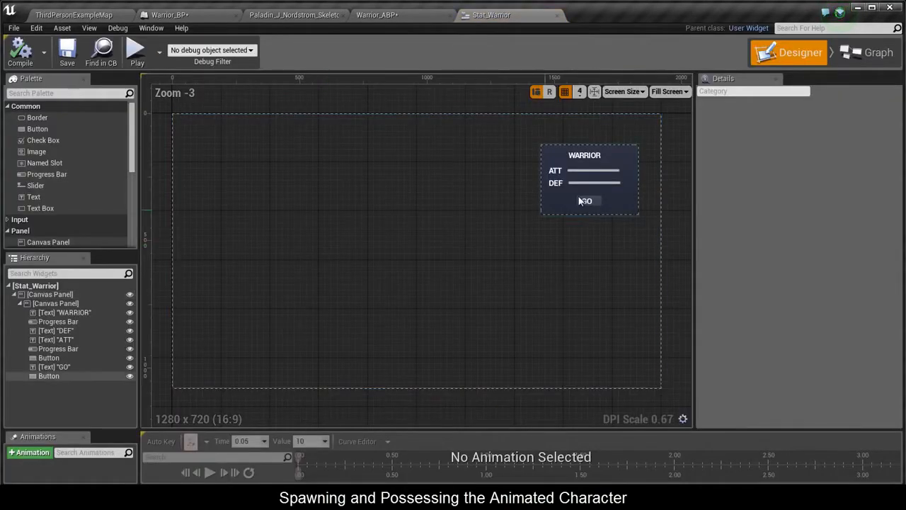
left_click(578, 201)
scroll(833, 379, "down", 4)
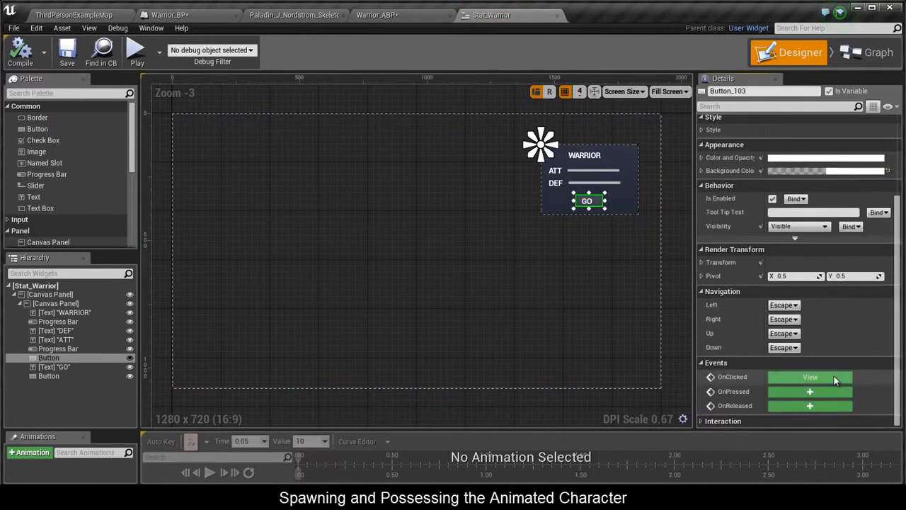
left_click(834, 377)
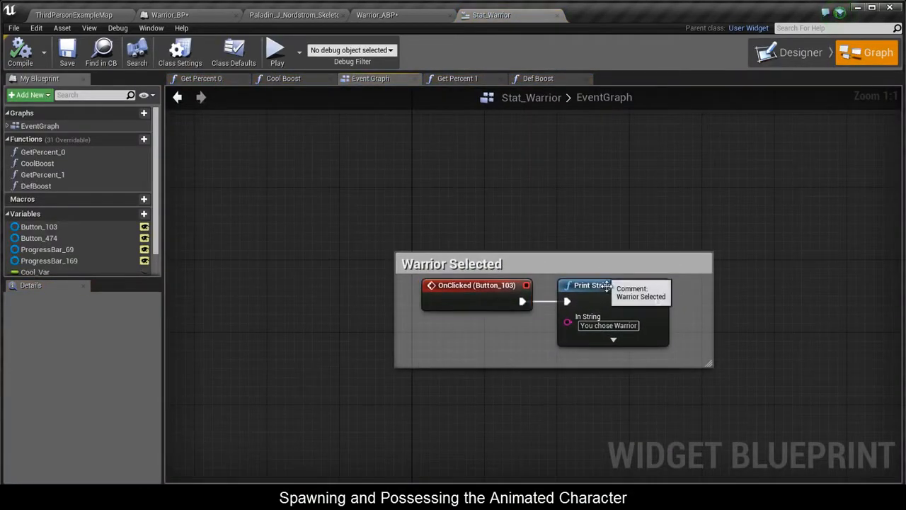
Delete the Print String node in Warrior Selected and add a Spawn Actor from Class node beside the OnClicked event
left_click(607, 286)
key("Delete")
right_click_drag(796, 288, 619, 282)
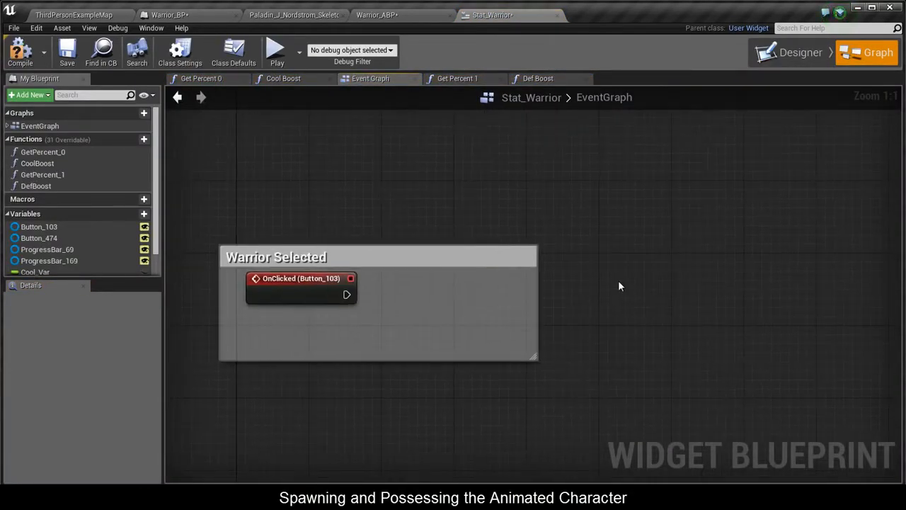
right_click(619, 282)
type("spawn")
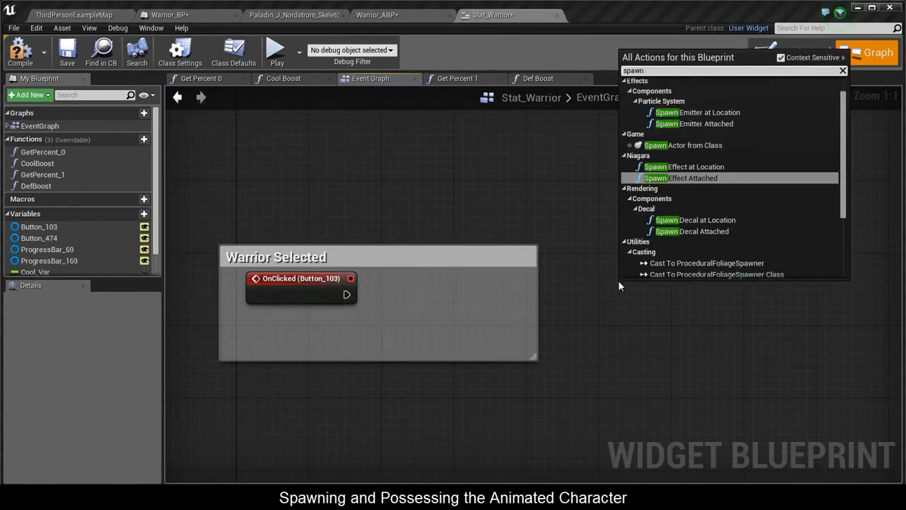
key("Up")
key("Up")
key("Return")
left_click_drag(673, 289, 524, 275)
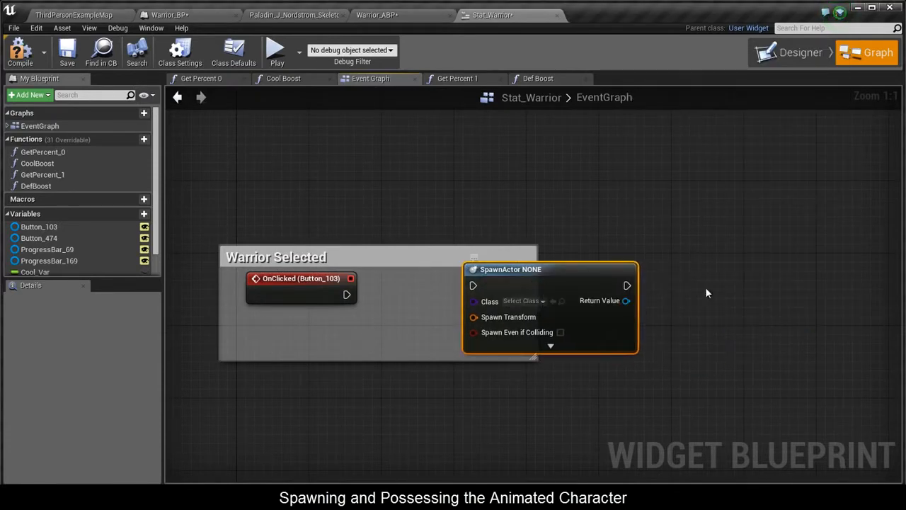
Add a Get Player Controller node and place it below the SpawnActor node
right_click(706, 289)
type("player cont")
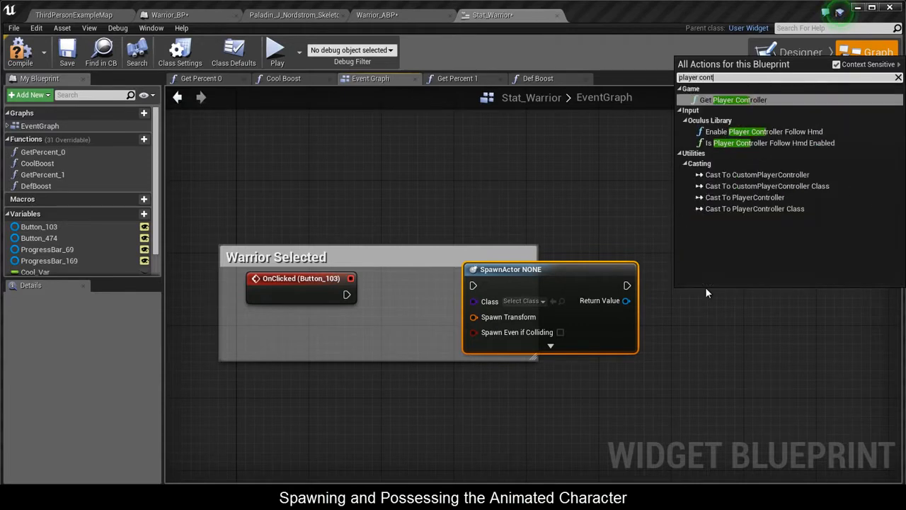
key("Return")
left_click_drag(761, 297, 552, 379)
Add a Set Show Mouse Cursor node targeting Get Player Controller and place it beyond the SpawnActor node
left_click_drag(628, 394, 723, 384)
type("set show m")
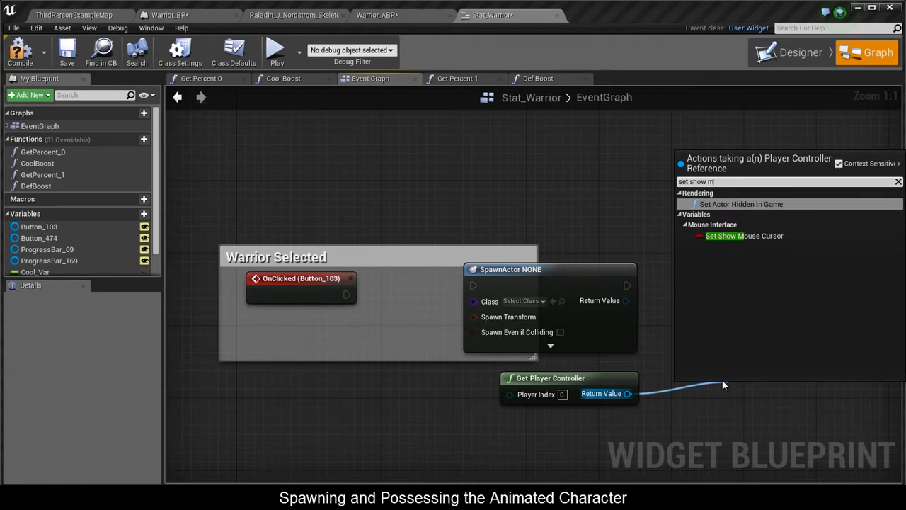
key("Down")
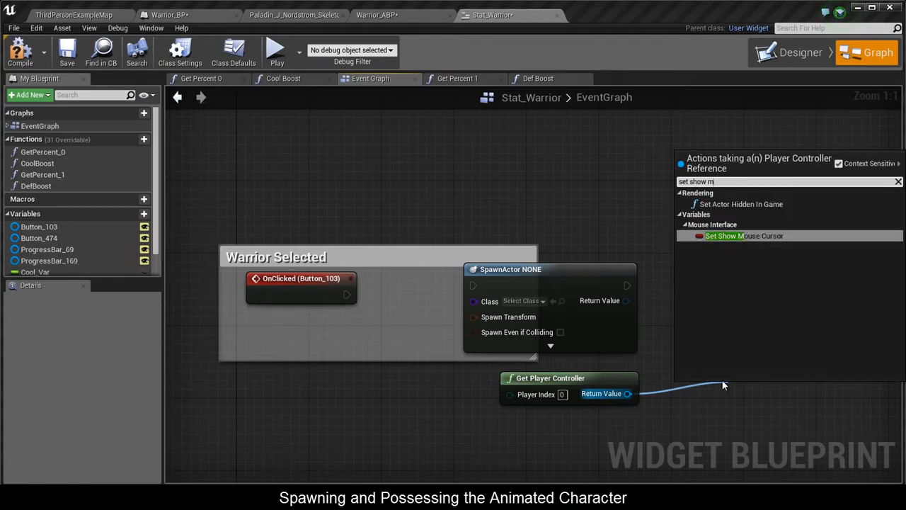
key("Return")
left_click_drag(817, 419, 834, 320)
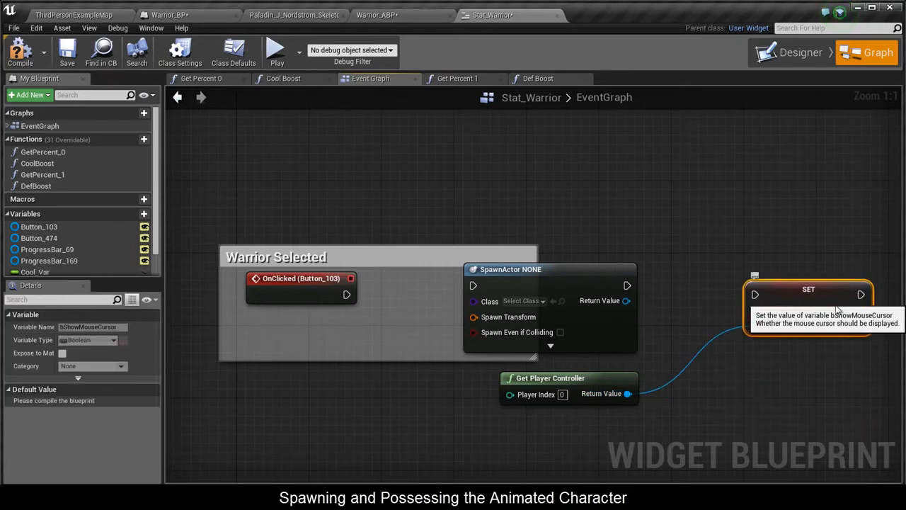
Add a Possess node targeting Get Player Controller and move the Set Show Mouse Cursor node farther out to make room
right_click_drag(784, 386, 585, 367)
left_click_drag(430, 374, 487, 376)
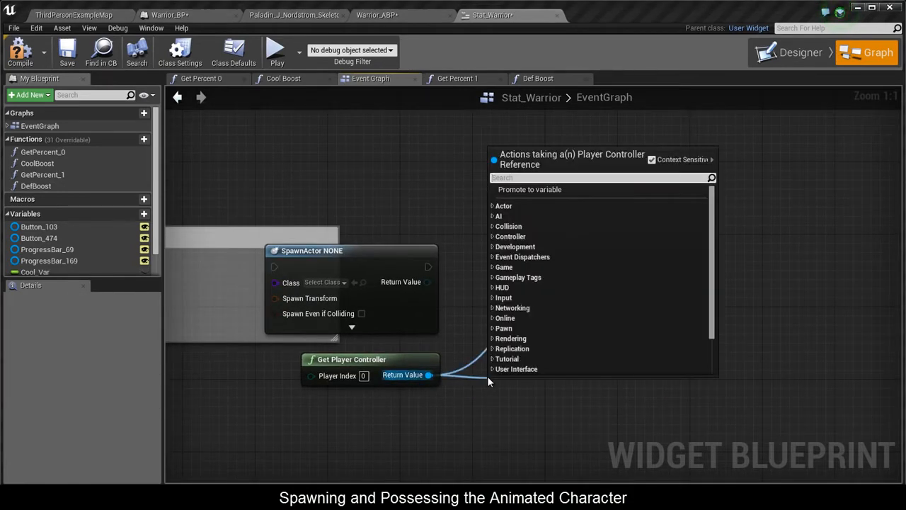
type("poss")
key("Return")
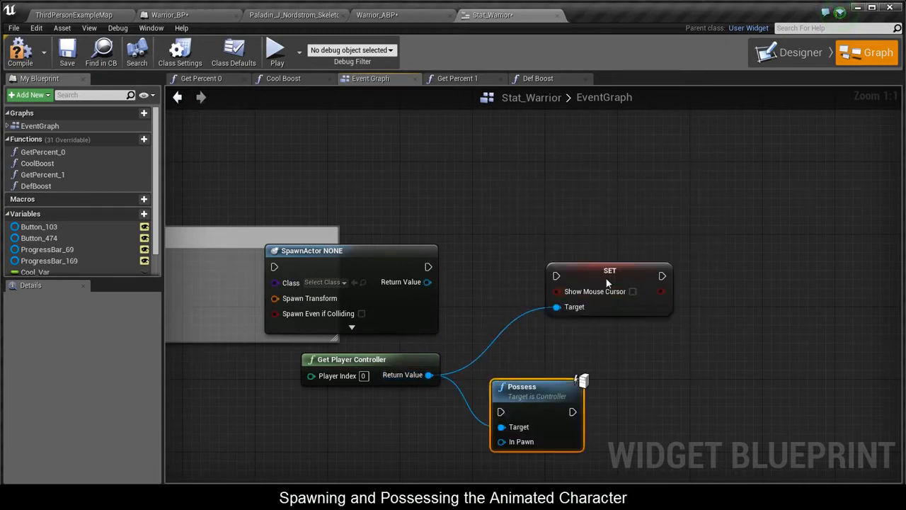
left_click_drag(610, 267, 763, 279)
Set the SpawnActor node's class to Warrior_BP
left_click(344, 282)
type("warrior")
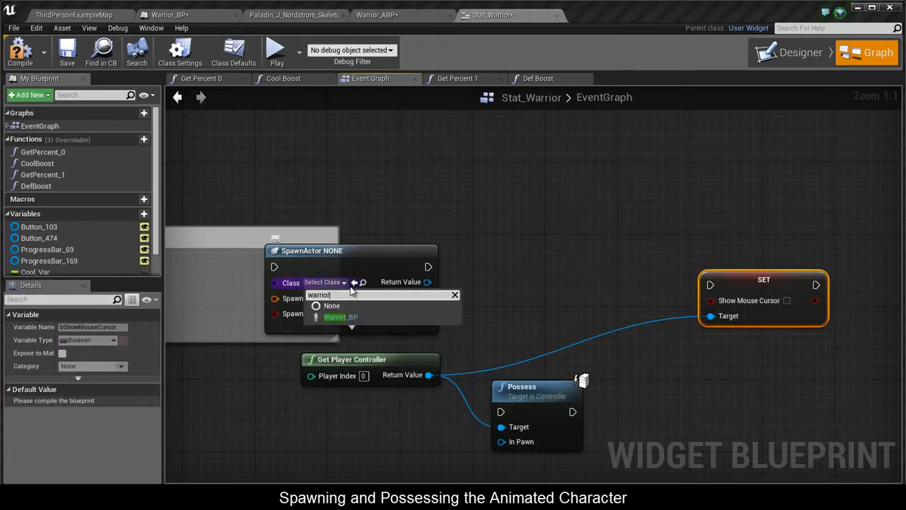
left_click(340, 317)
Place Possess after SpawnActor, feed the spawned actor into In Pawn, and chain execution from SpawnActor through Possess to the Show Mouse Cursor node
left_click_drag(528, 386, 528, 269)
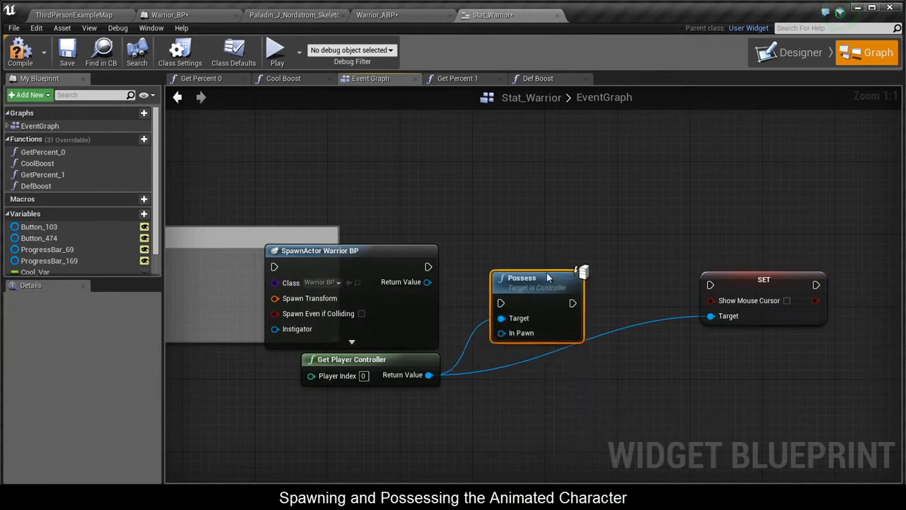
left_click_drag(427, 282, 512, 331)
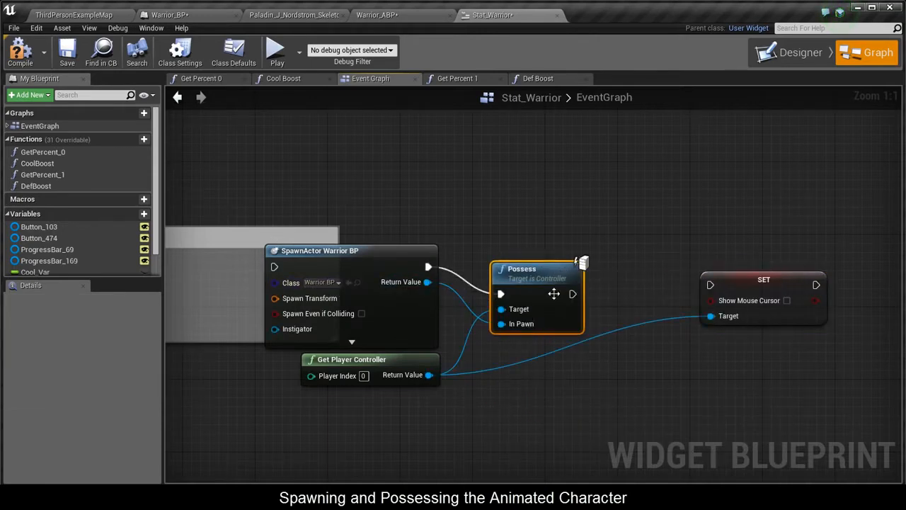
left_click_drag(573, 296, 710, 285)
left_click_drag(764, 280, 664, 261)
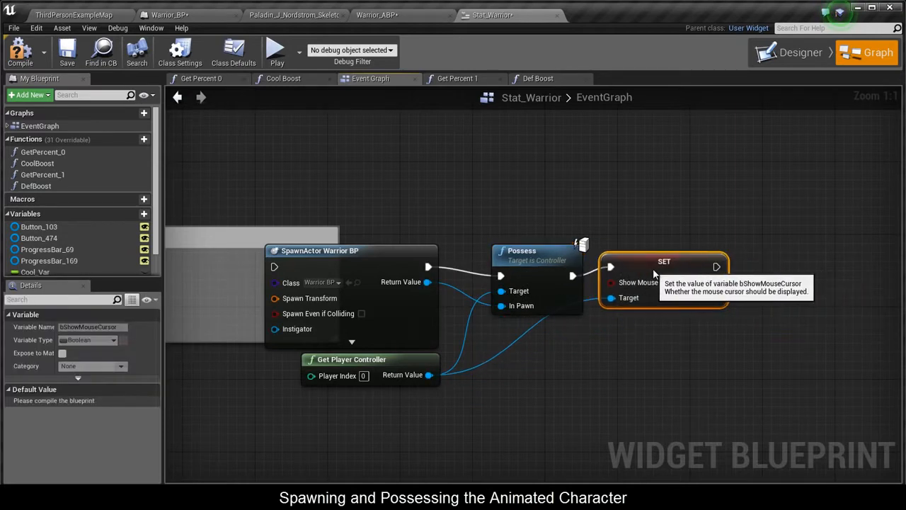
Add a Remove from Parent node and connect it after the Set Show Mouse Cursor node
right_click(678, 201)
type("remove")
key("Down")
key("Down")
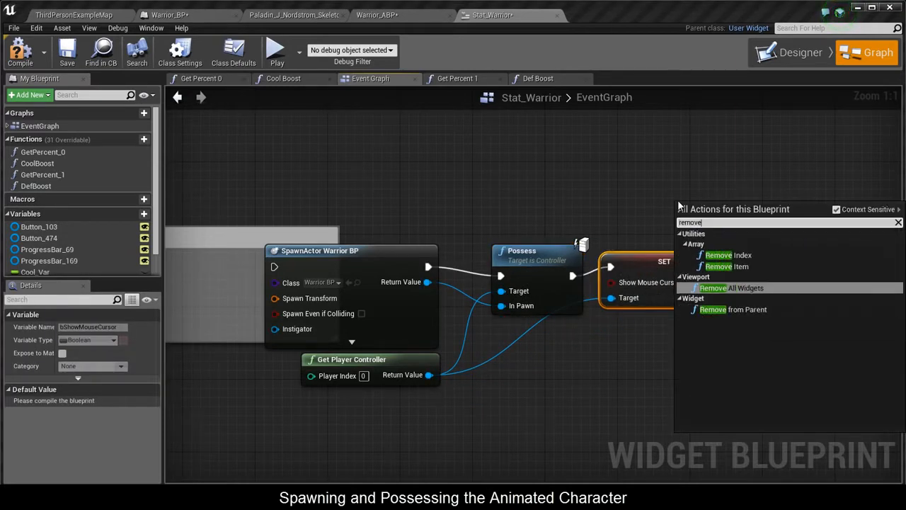
key("Return")
left_click_drag(735, 214, 800, 258)
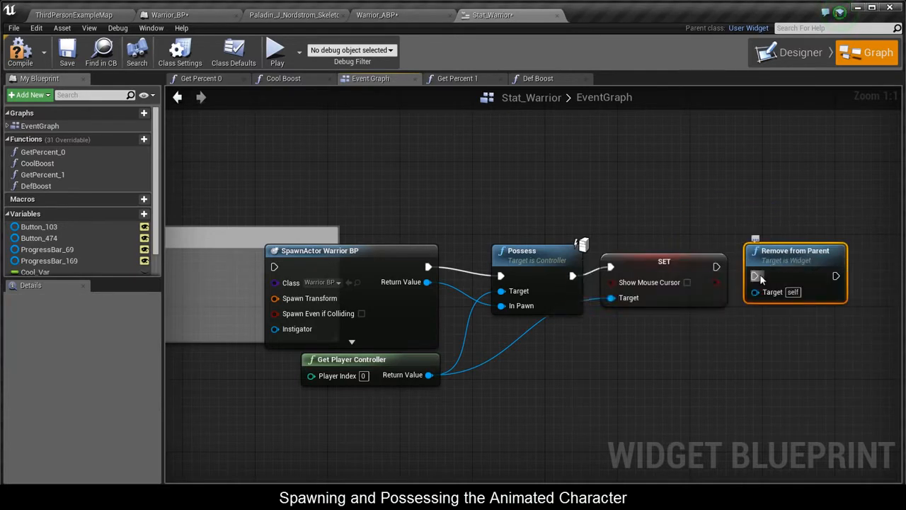
left_click_drag(721, 269, 755, 276)
Connect the OnClicked event to SpawnActor and feed its Spawn Transform from a new Make Transform node placed below the event
right_click_drag(554, 200, 694, 199)
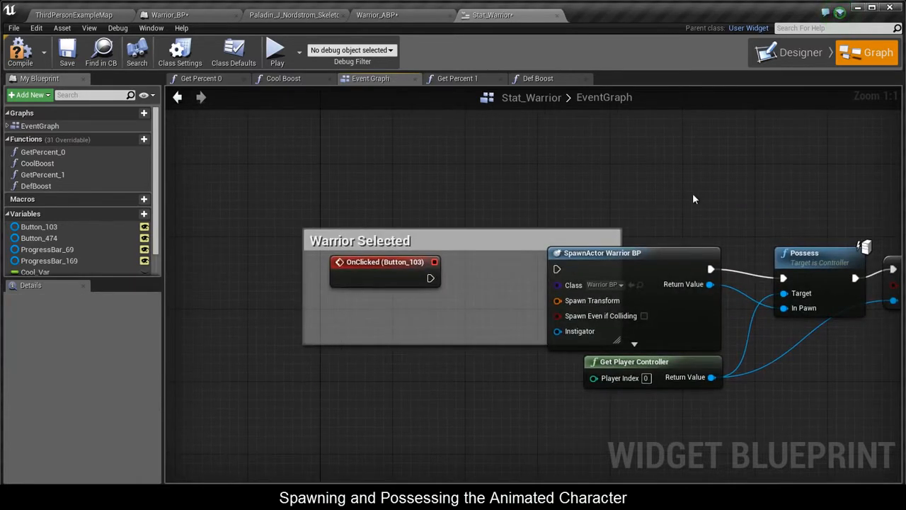
left_click_drag(429, 279, 550, 273)
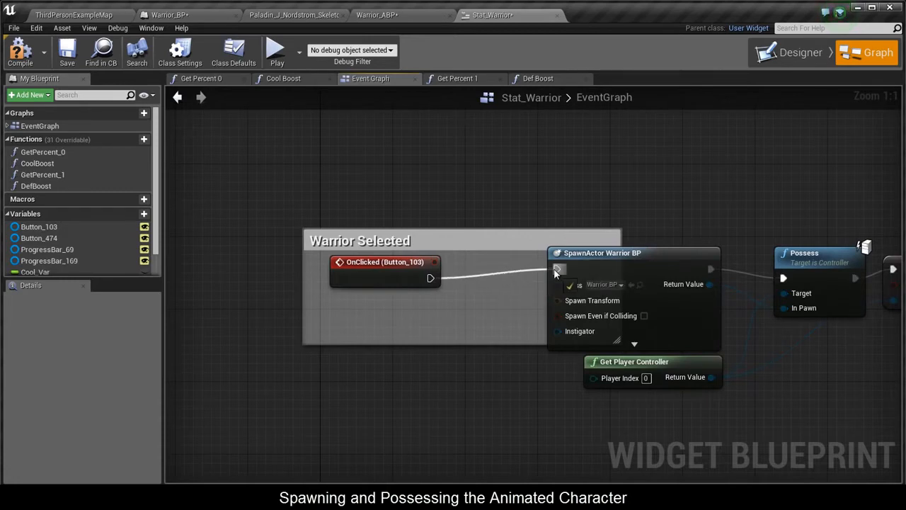
right_click_drag(515, 314, 523, 274)
left_click_drag(583, 262, 483, 330)
left_click(528, 194)
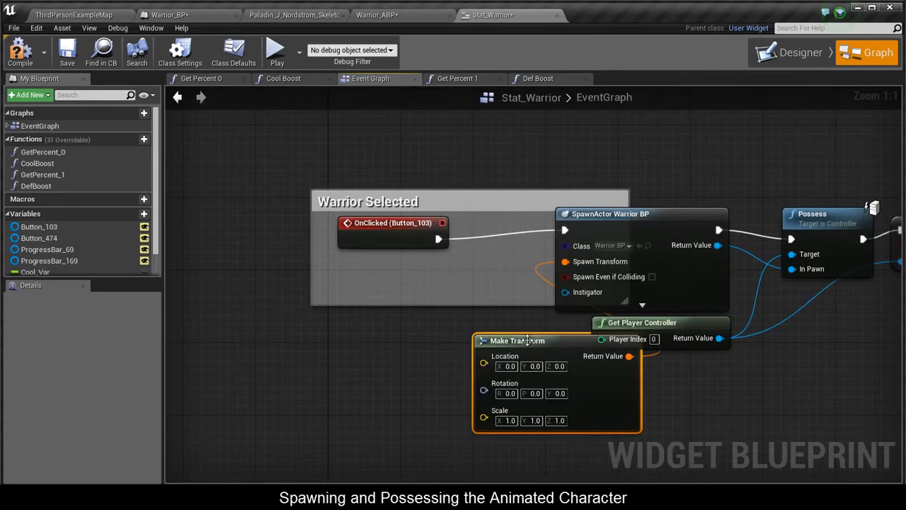
left_click_drag(585, 345, 411, 335)
right_click_drag(411, 335, 421, 281)
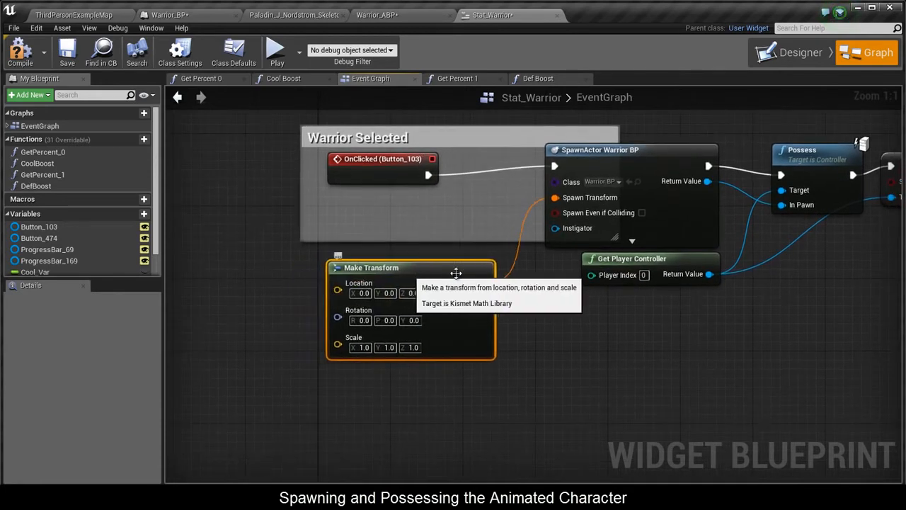
Enlarge the Warrior Selected comment box around all the nodes and align Possess, SET and Remove from Parent inside it
scroll(360, 276, "down", 2)
left_click_drag(349, 166, 353, 146)
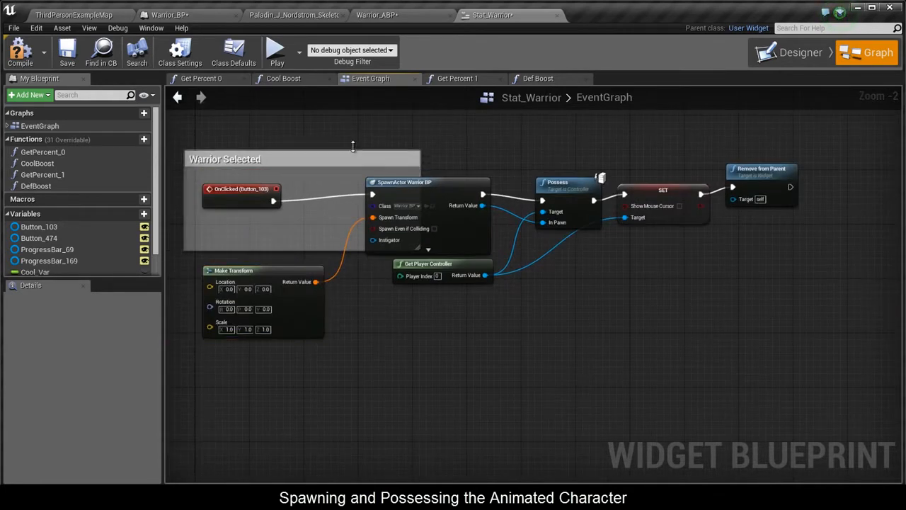
left_click_drag(357, 293, 361, 385)
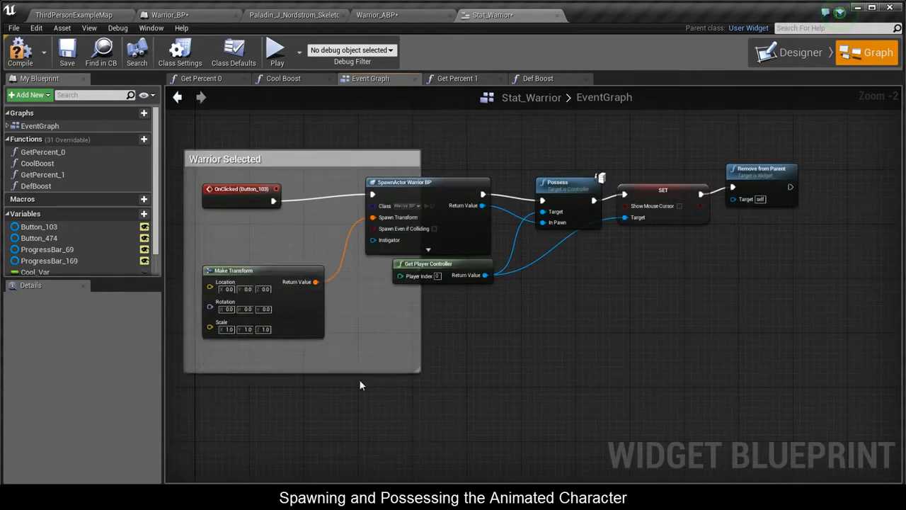
left_click_drag(416, 372, 838, 371)
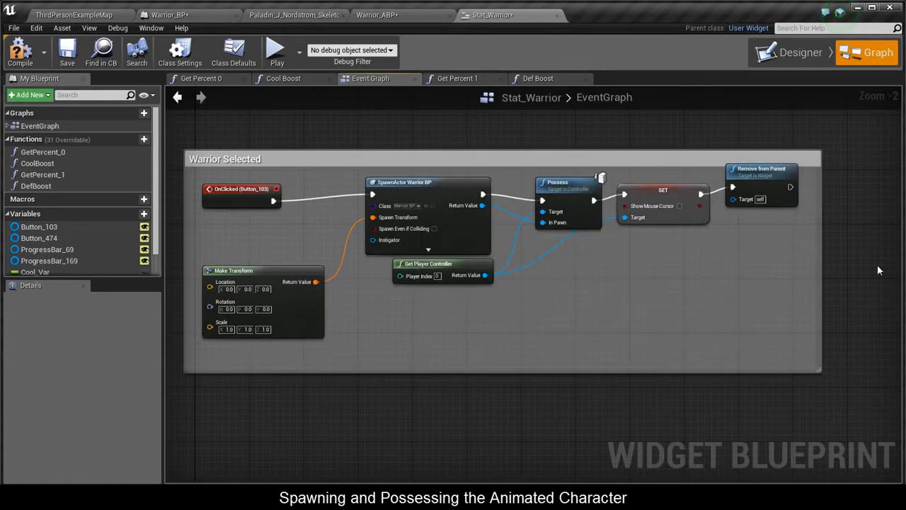
left_click_drag(766, 184, 766, 199)
left_click_drag(546, 260, 760, 199)
Select the TargetPoint on the arena floor in ThirdPersonExampleMap and examine its location coordinates
left_click(75, 15)
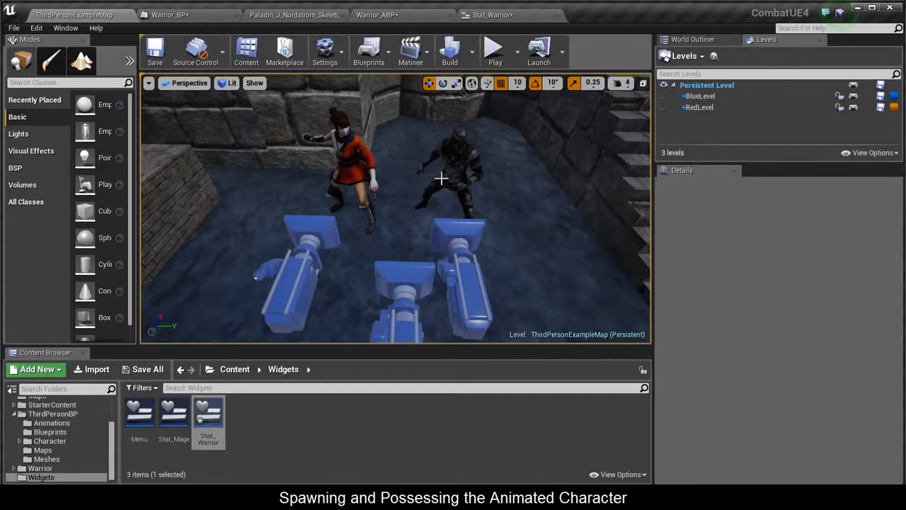
right_click_drag(441, 178, 441, 178)
right_click_drag(223, 186, 367, 265)
left_click(363, 244)
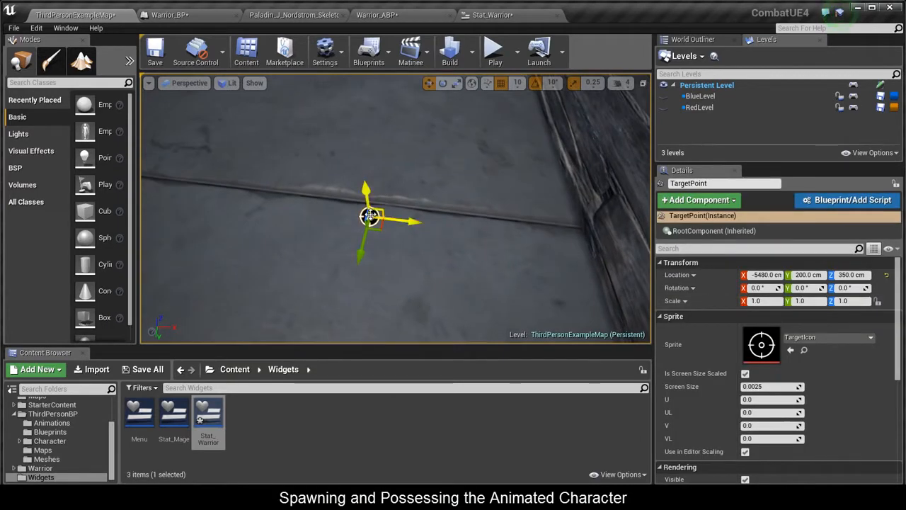
right_click_drag(364, 208, 528, 180)
right_click_drag(373, 257, 432, 241)
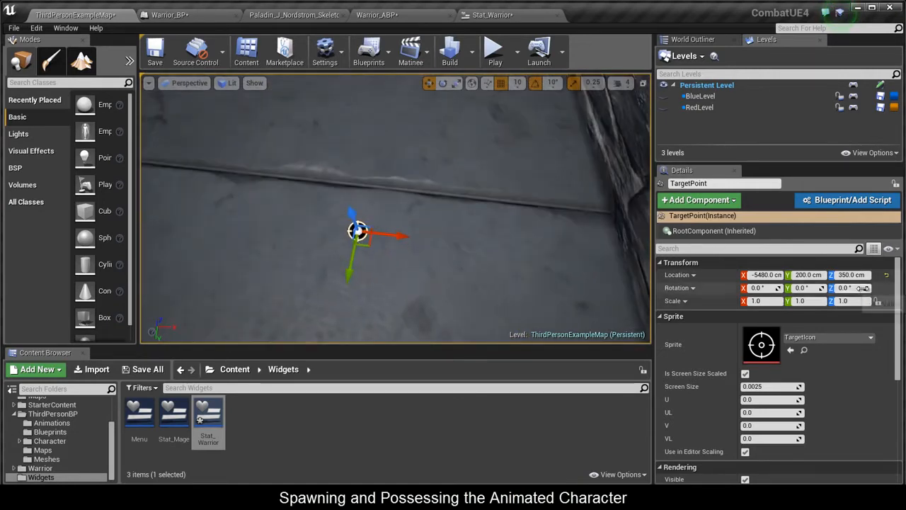
right_click_drag(440, 270, 427, 269)
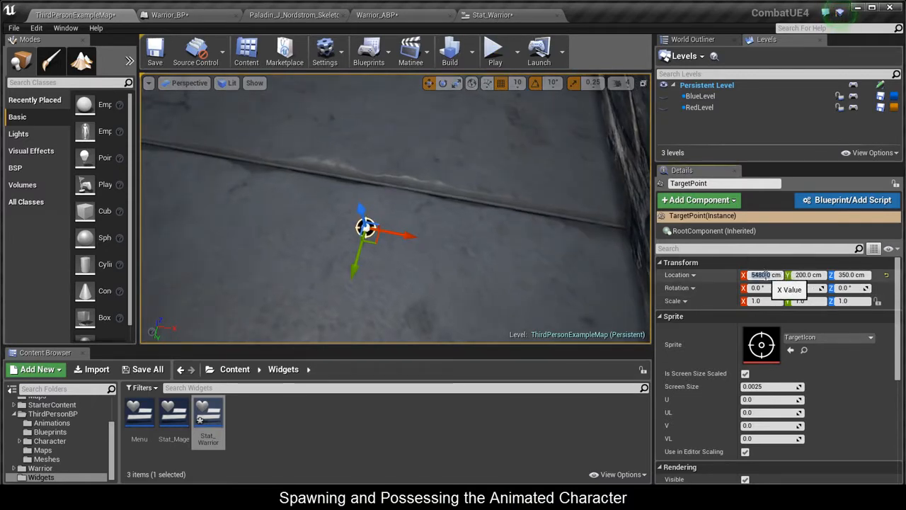
Copy the TargetPoint's coordinates into the Stat_Warrior Make Transform location as X -5480, Y 200 and Z 350
left_click(493, 14)
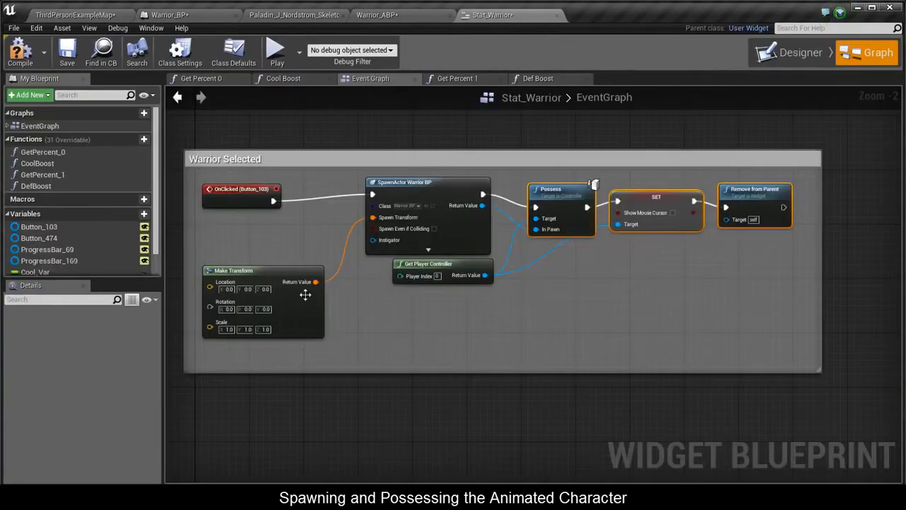
scroll(305, 295, "up", 2)
type("-5480.0")
key("Return")
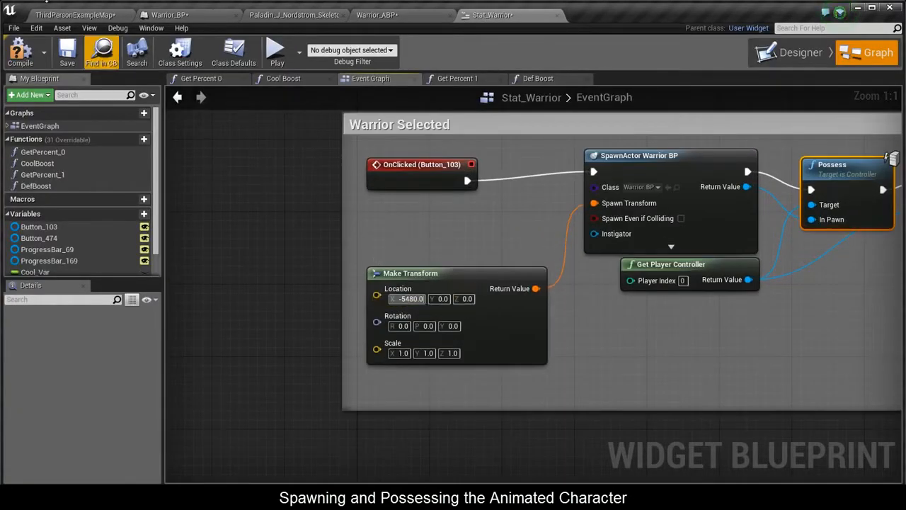
left_click(58, 14)
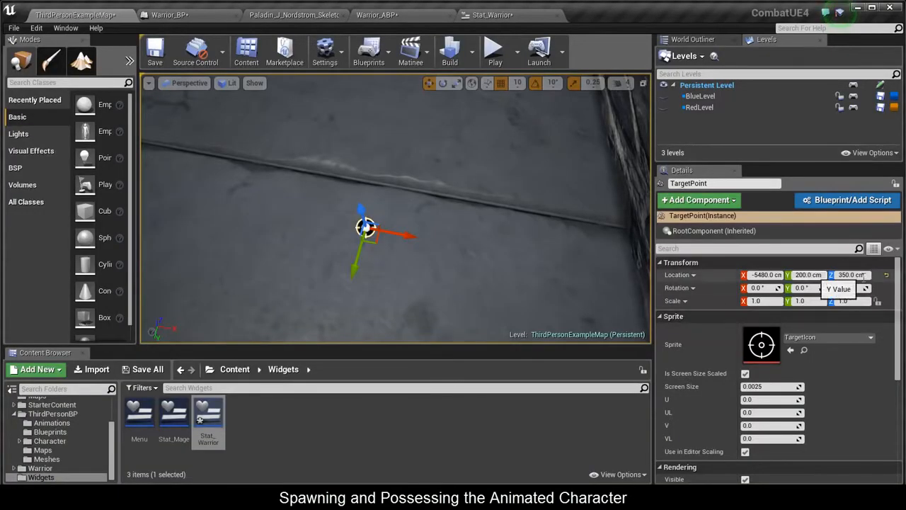
left_click(493, 14)
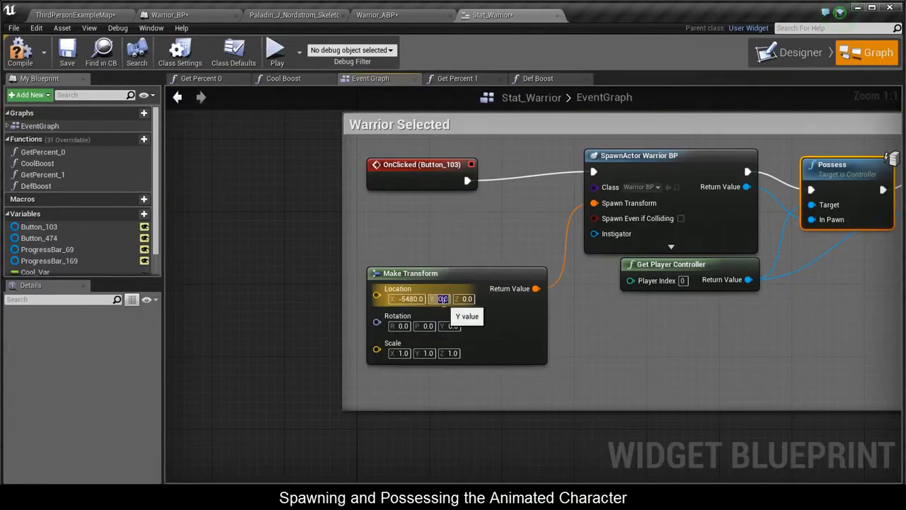
type("200")
key("Tab")
type("350")
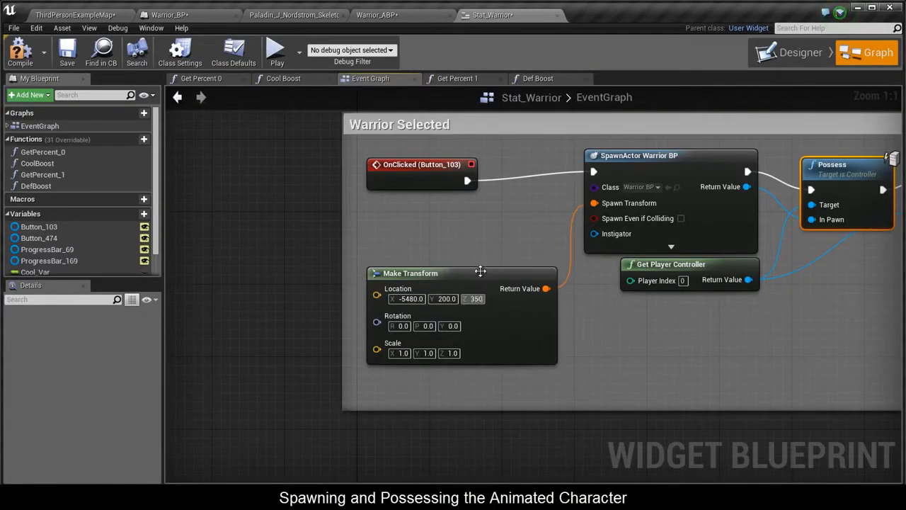
Set the Make Transform rotation's yaw to 180 and compile the Stat_Warrior widget
key("Tab")
key("Tab")
key("Tab")
type("180")
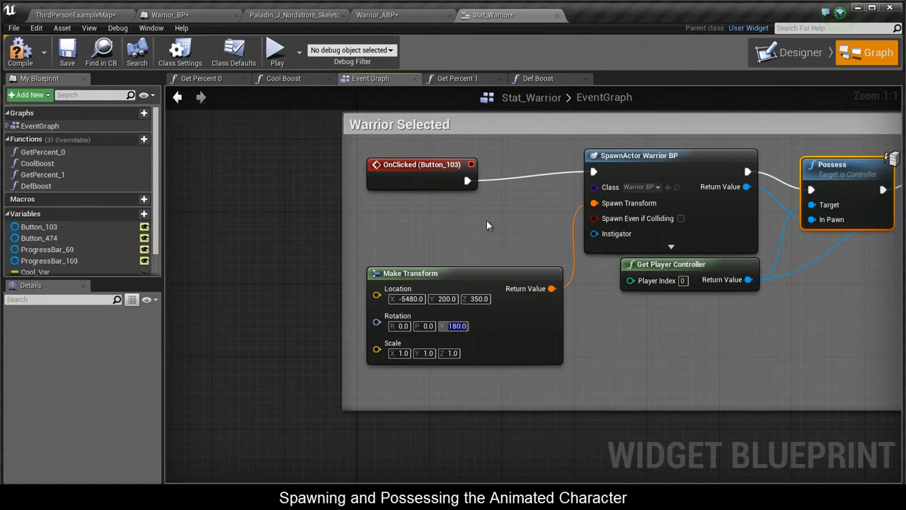
left_click(487, 221)
right_click_drag(576, 239, 439, 230)
scroll(441, 224, "down", 1)
right_click_drag(650, 285, 569, 288)
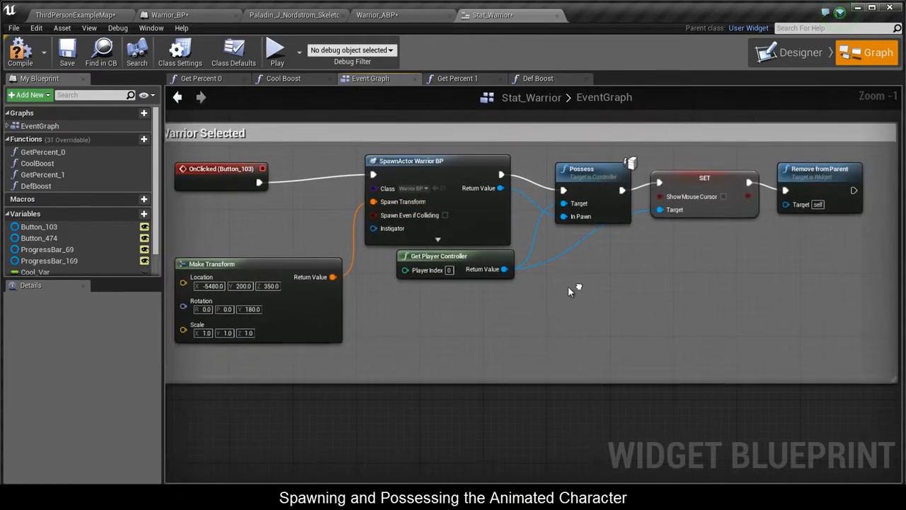
scroll(567, 286, "down", 1)
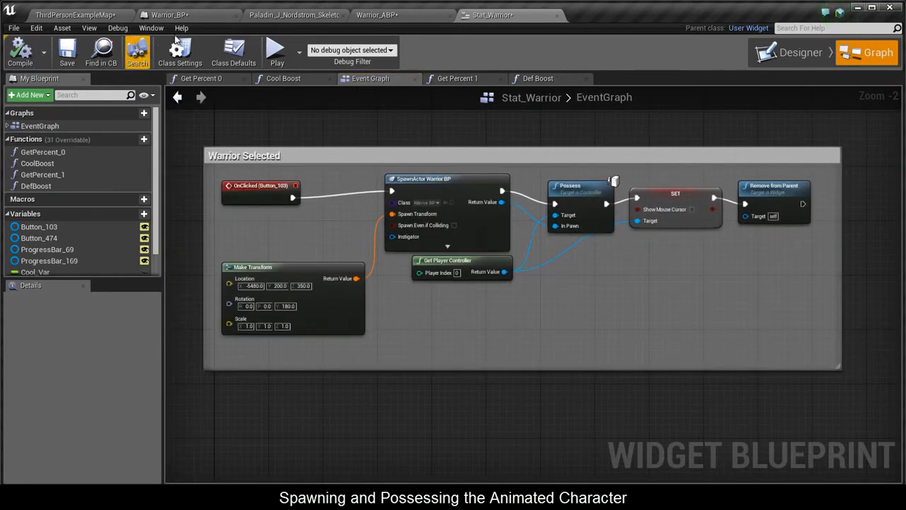
Play ThirdPersonExampleMap, choose the Blue level, start the Warrior with GO, and test moving the character forward
left_click(279, 55)
left_click(57, 14)
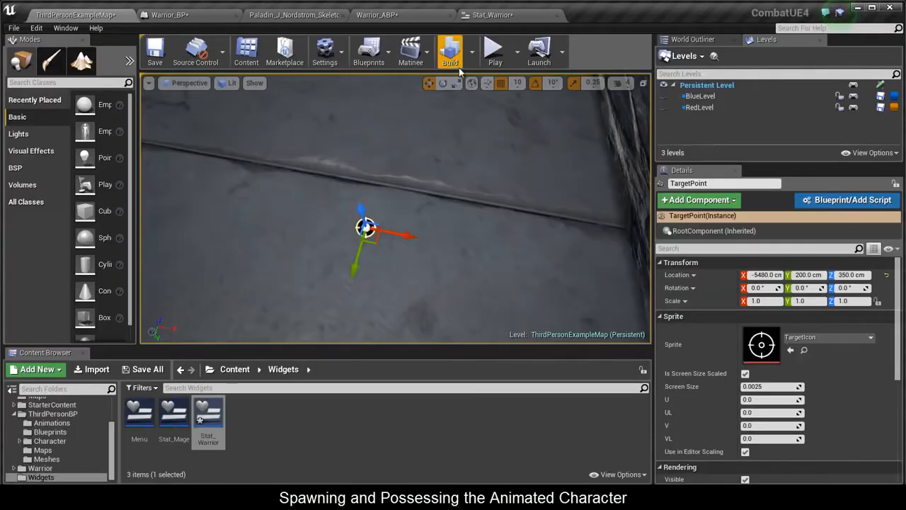
left_click(493, 48)
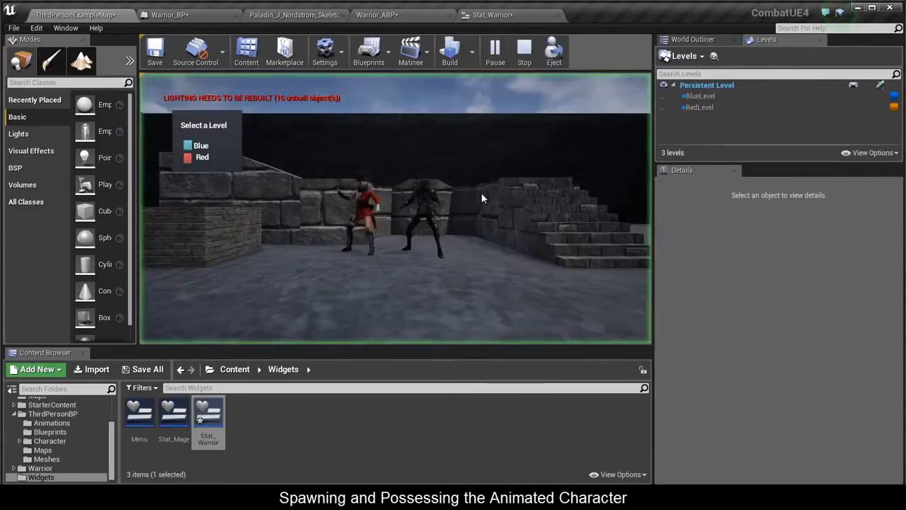
left_click(189, 146)
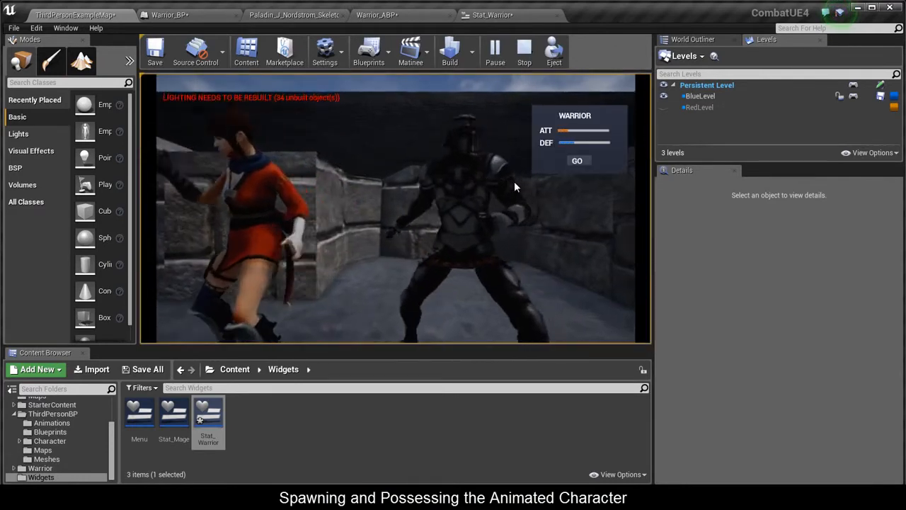
left_click(577, 161)
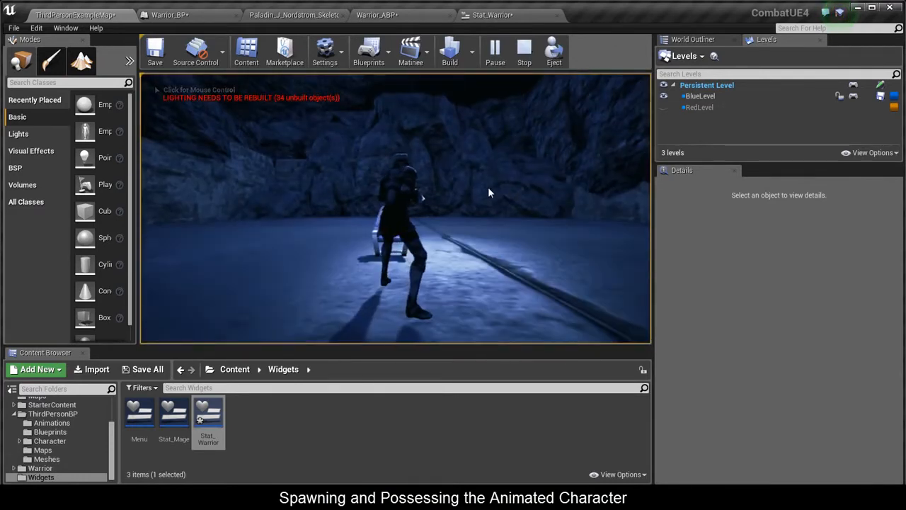
left_click(488, 187)
key("w")
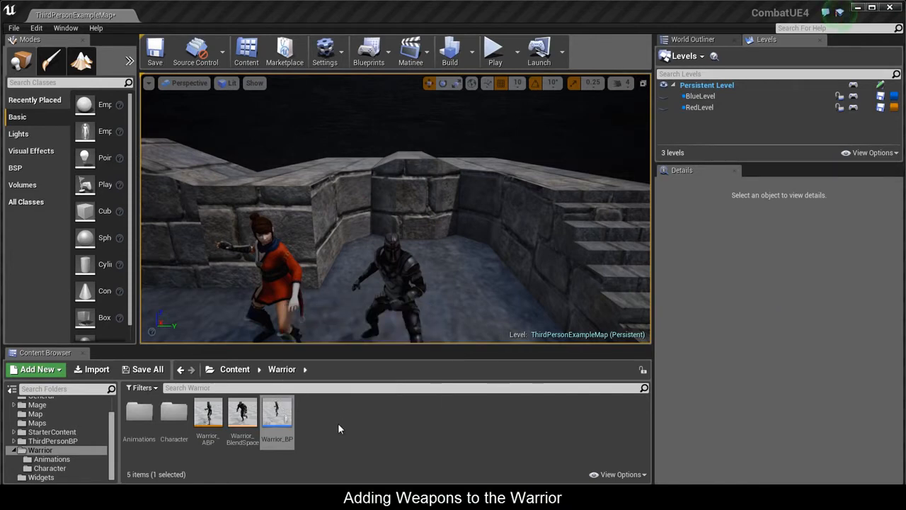
Open the Warrior_ABP animation blueprint from the Warrior folder and show its skeleton's bone tree
mouse_move(279, 409)
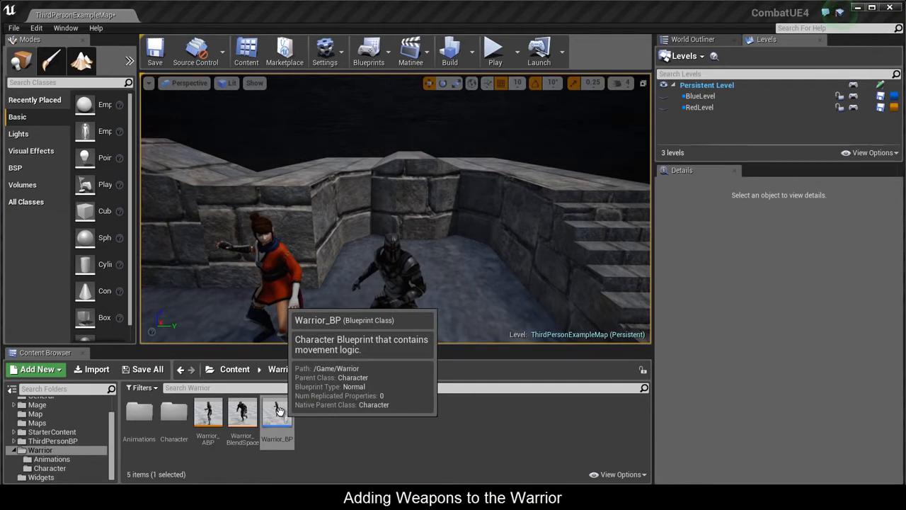
double_click(207, 424)
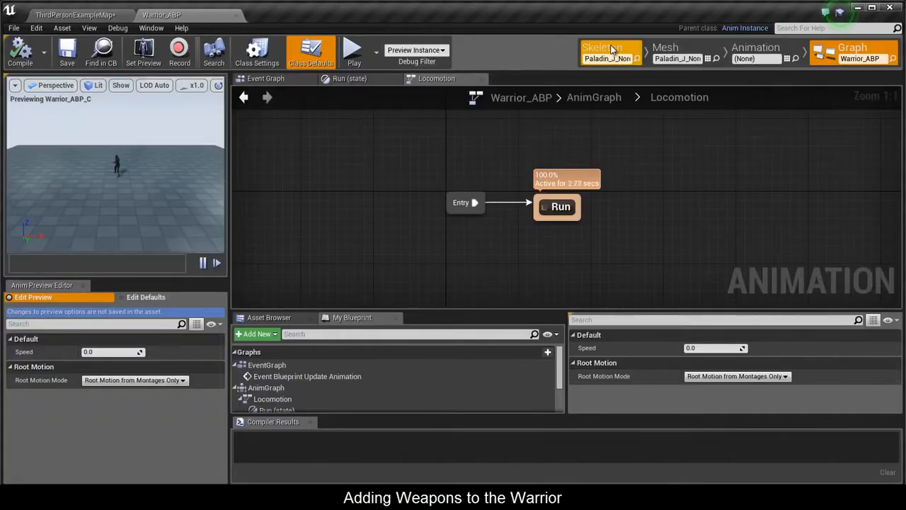
left_click(612, 48)
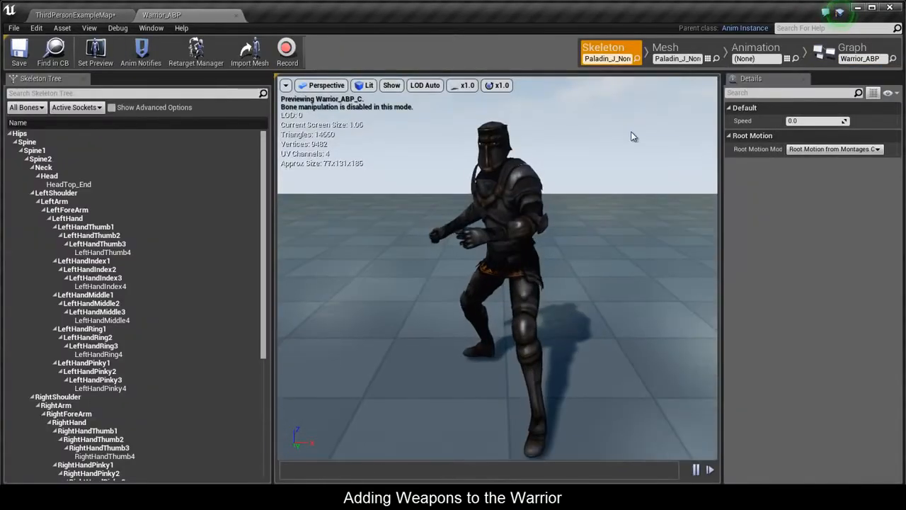
Stop previewing the Warrior_ABP animation so the Warrior stands in its reference pose
left_click(787, 60)
left_click(792, 82)
left_click_drag(567, 223, 630, 248)
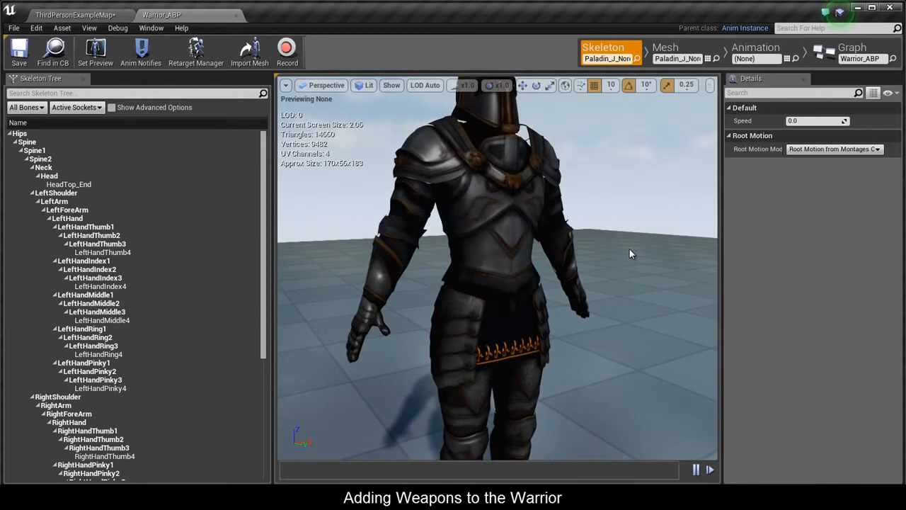
scroll(630, 248, "down", 5)
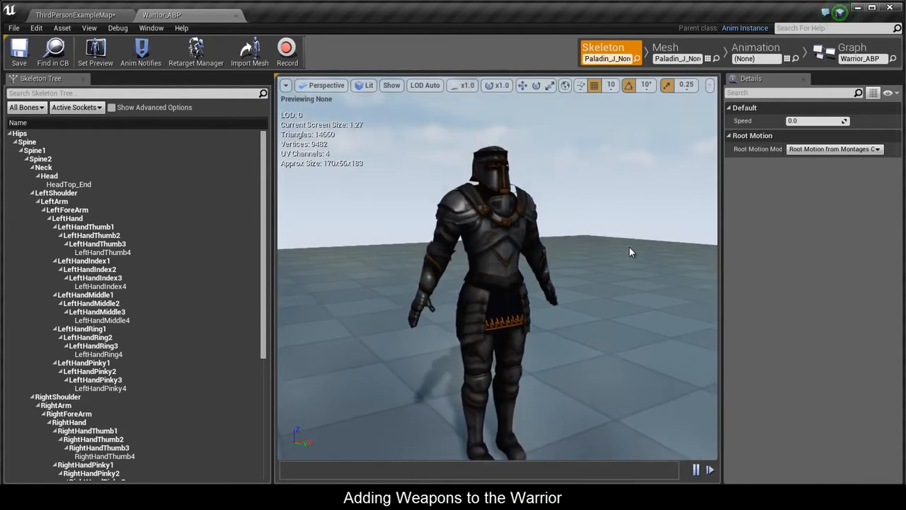
Add a socket to the RightHand bone and name it Sword
left_click(96, 422)
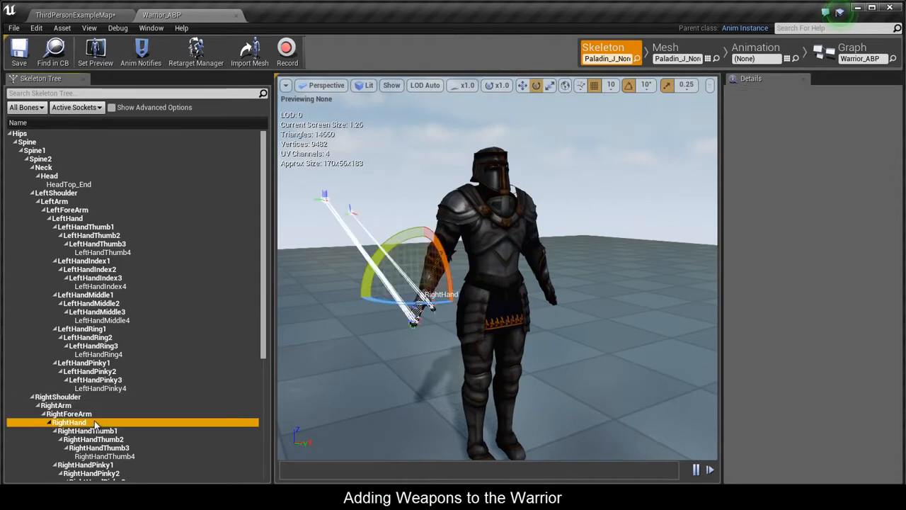
right_click(96, 423)
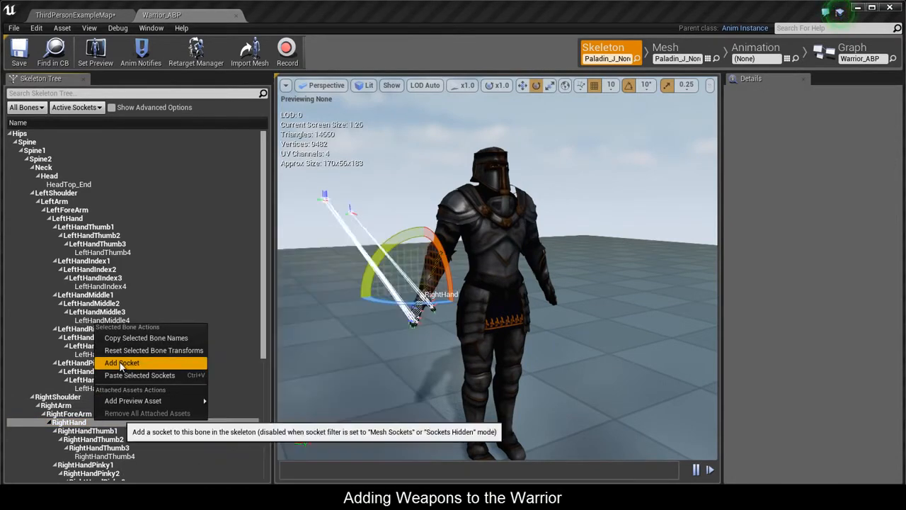
left_click(168, 362)
type("Sword")
key("Return")
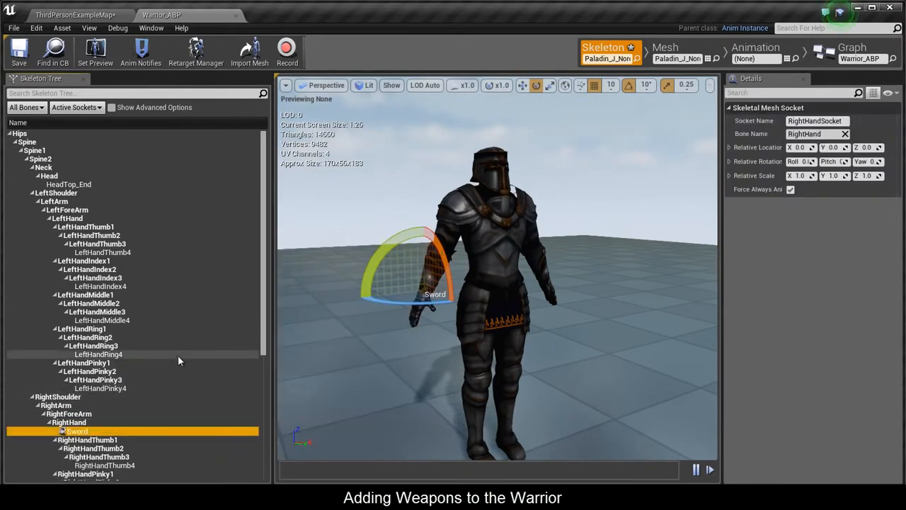
Attach the sword mesh to the Sword socket as a preview asset
right_click(159, 432)
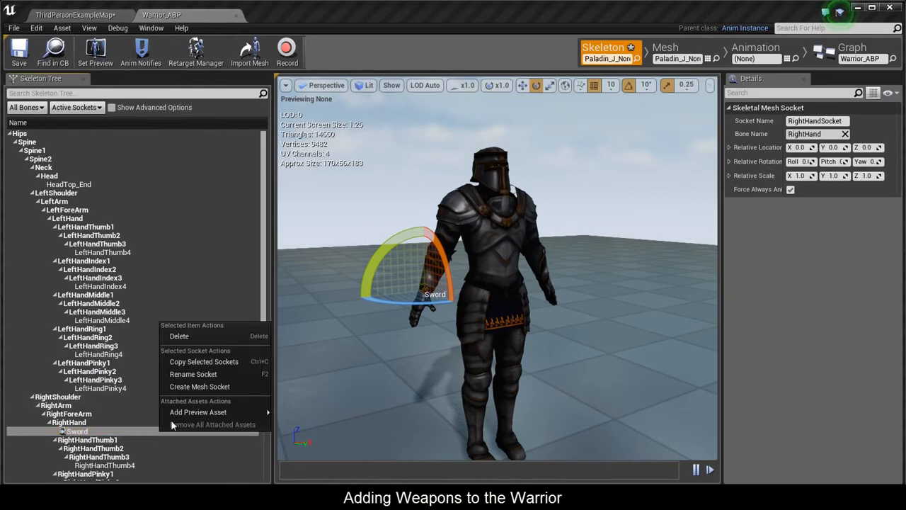
mouse_move(191, 413)
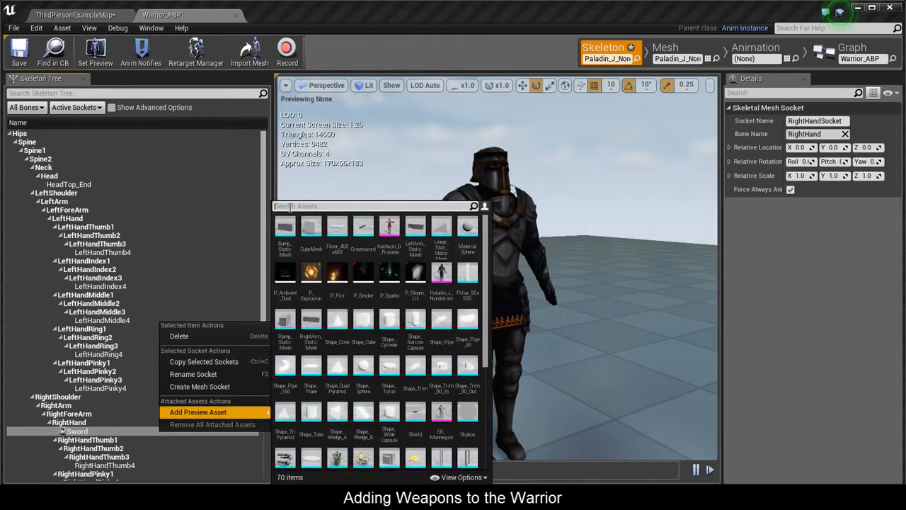
type("sword")
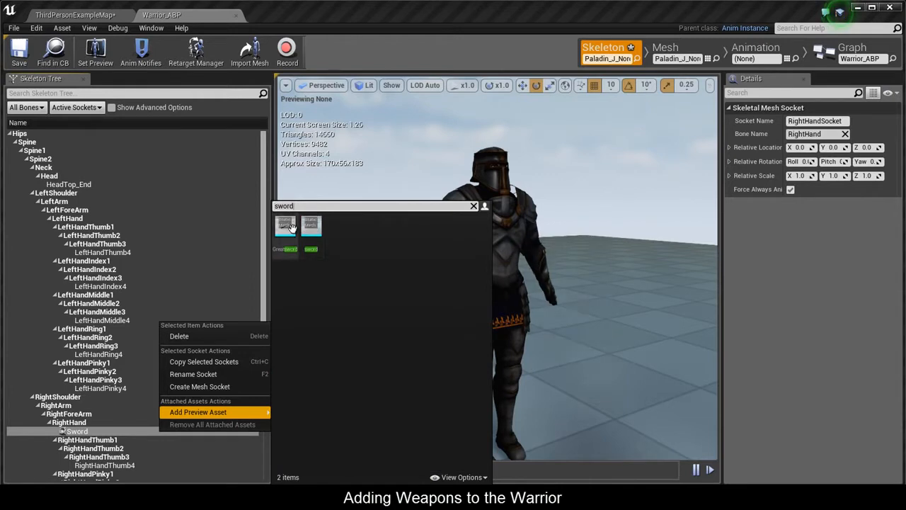
left_click(311, 225)
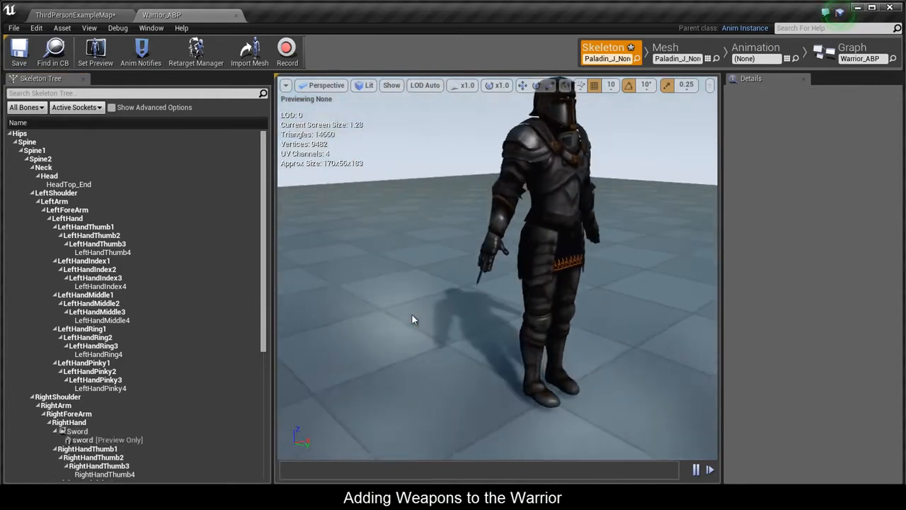
scroll(411, 314, "up", 5)
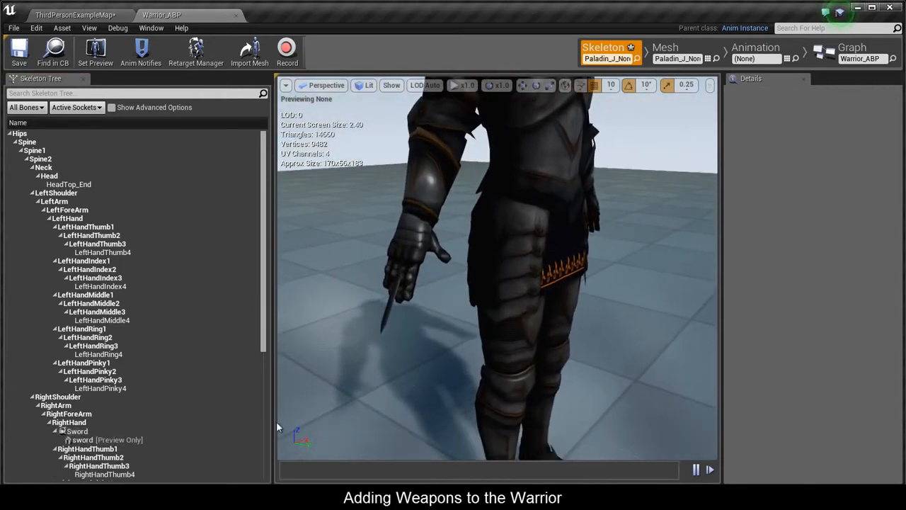
Move the Sword socket from the wrist into the right palm, to about X 0.3, Y -8.2, Z 2.9
left_click(155, 430)
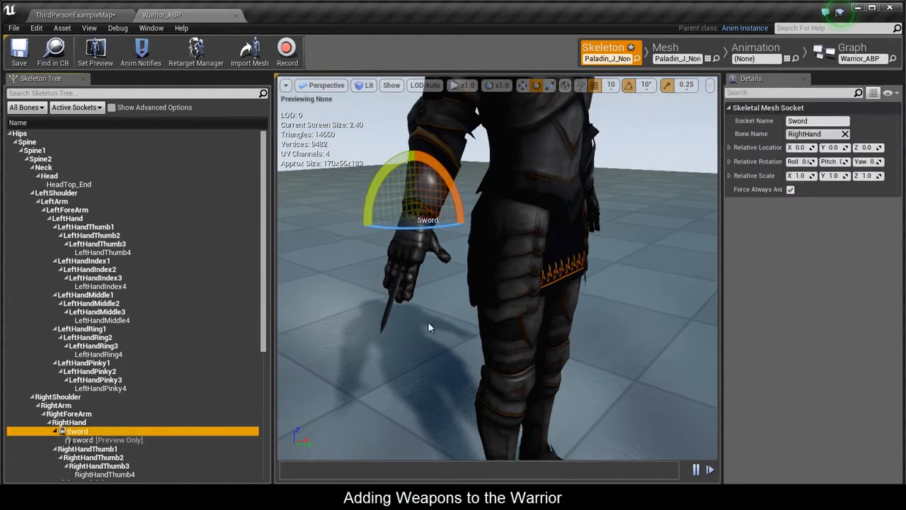
right_click_drag(428, 322, 464, 293)
key("w")
mouse_move(440, 188)
right_mouse_down()
mouse_move(349, 187)
mouse_move(327, 174)
mouse_move(452, 201)
right_mouse_up()
left_click_drag(359, 231, 362, 258)
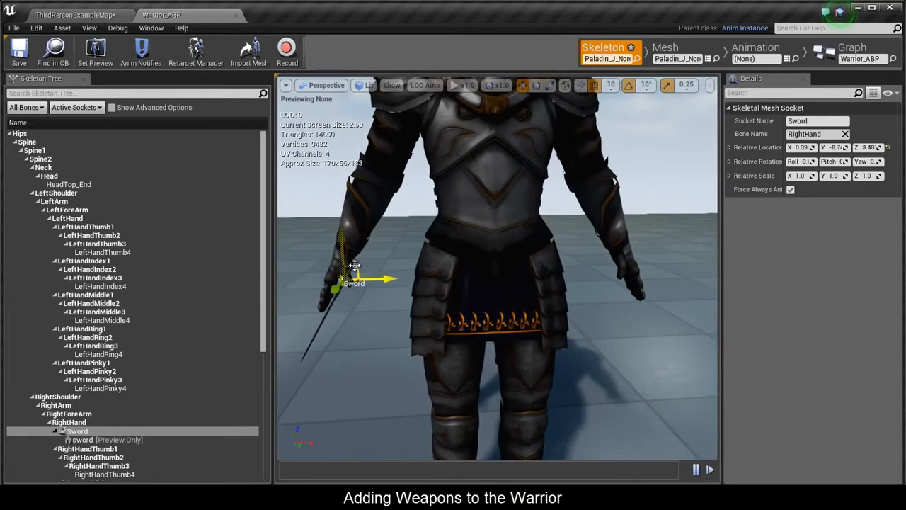
Rotate the Sword socket by about -100 degrees so the blade points forward out of the fist
key("e")
mouse_move(355, 263)
right_mouse_down()
mouse_move(435, 269)
mouse_move(364, 265)
right_mouse_up()
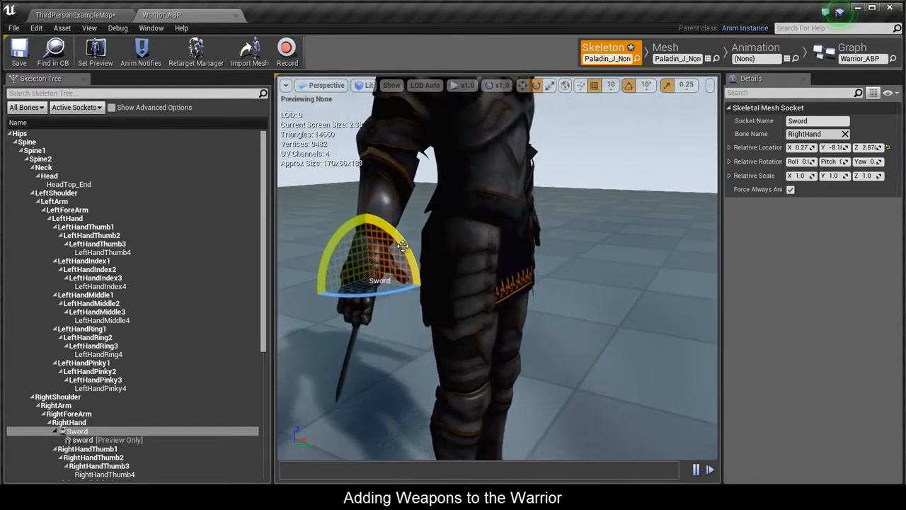
left_click_drag(401, 243, 5, 213)
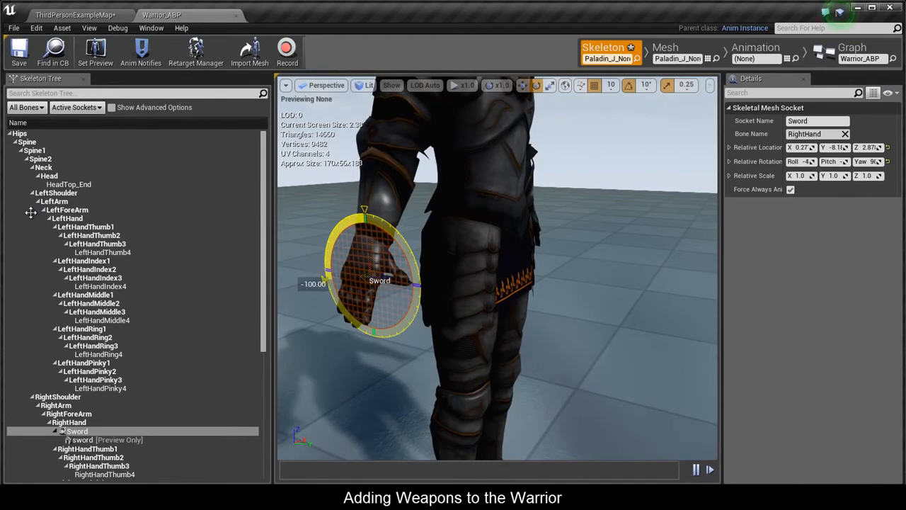
right_click_drag(443, 232, 510, 241)
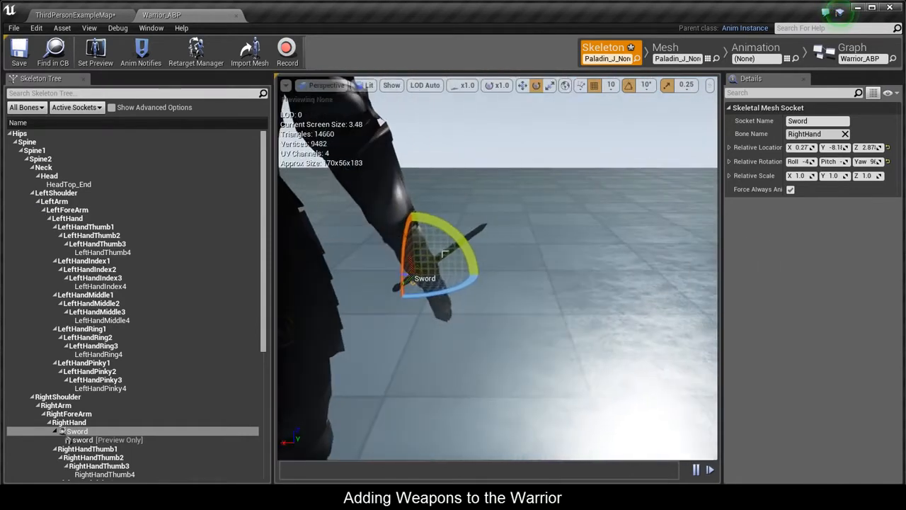
Fine-tune the Sword socket's rotation in 10-degree increments so the handle lines up with the palm
left_click_drag(467, 258, 503, 285)
right_click_drag(533, 283, 465, 311)
scroll(586, 272, "up", 8)
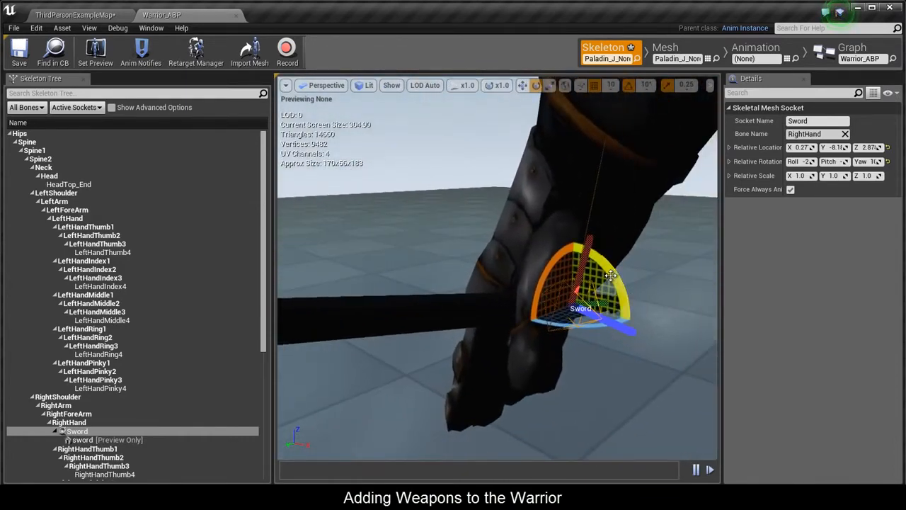
left_click_drag(602, 349, 541, 345)
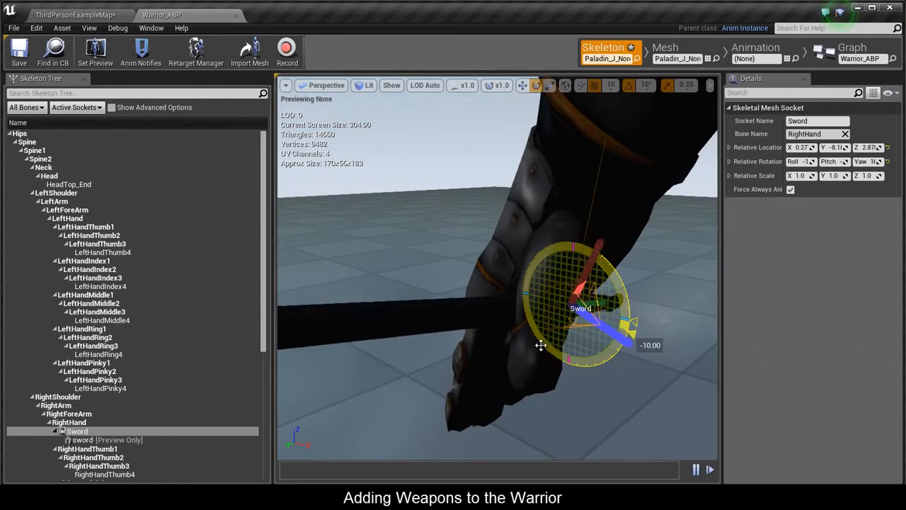
left_click_drag(445, 317, 418, 312)
right_click_drag(642, 293, 536, 314)
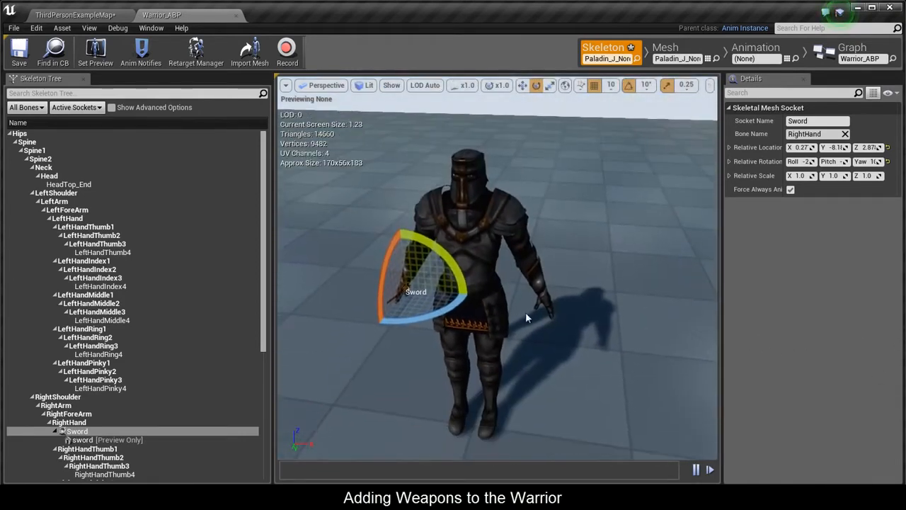
Add a socket to the LeftHand bone and name it Shield
left_click(100, 219)
right_click(100, 220)
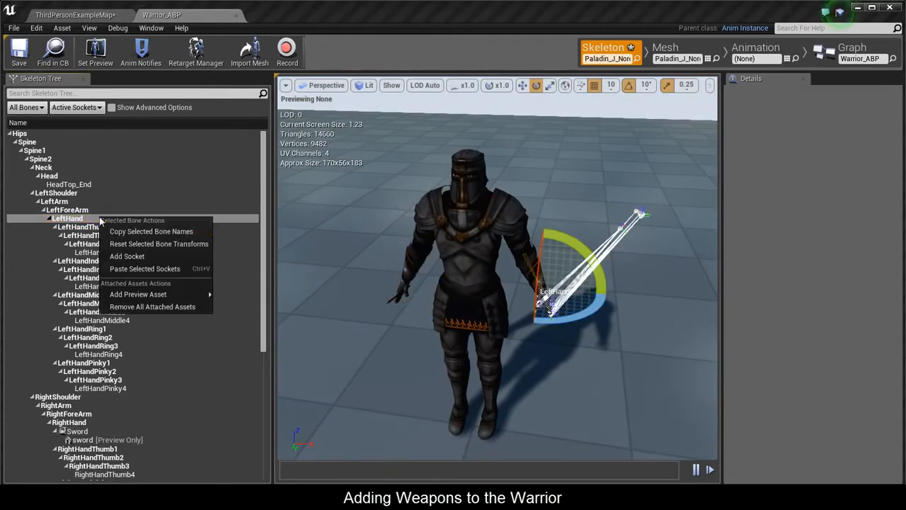
left_click(125, 256)
type("Shield")
key("Return")
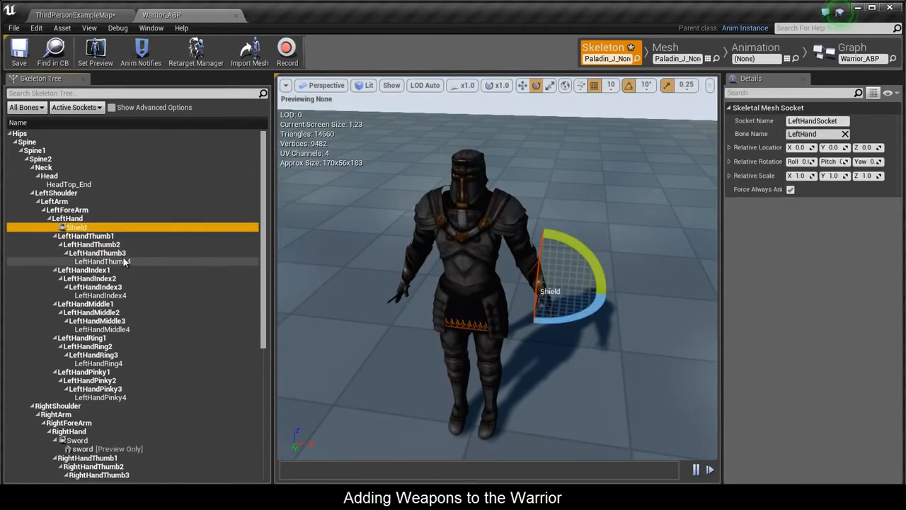
Add a socket to the Spine2 bone and name it GreatSword
right_click_drag(547, 362, 792, 363)
right_click_drag(905, 363, 792, 360)
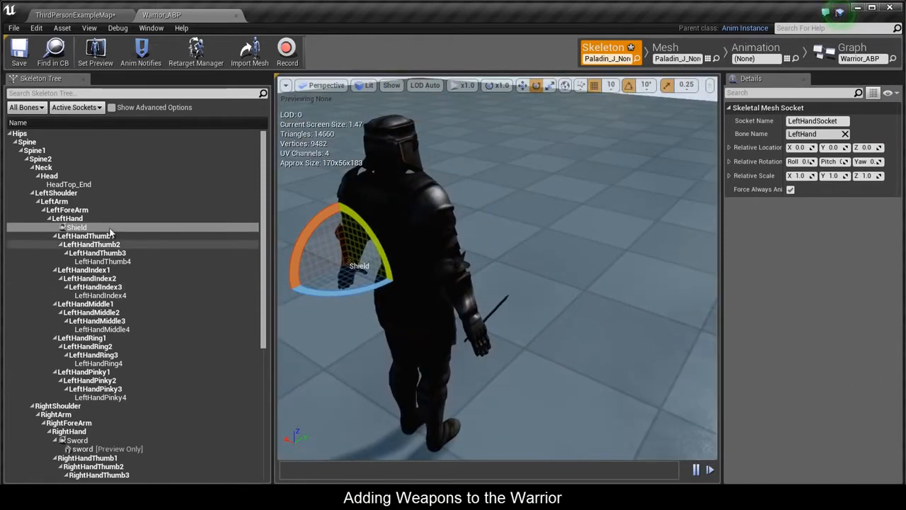
left_click(68, 158)
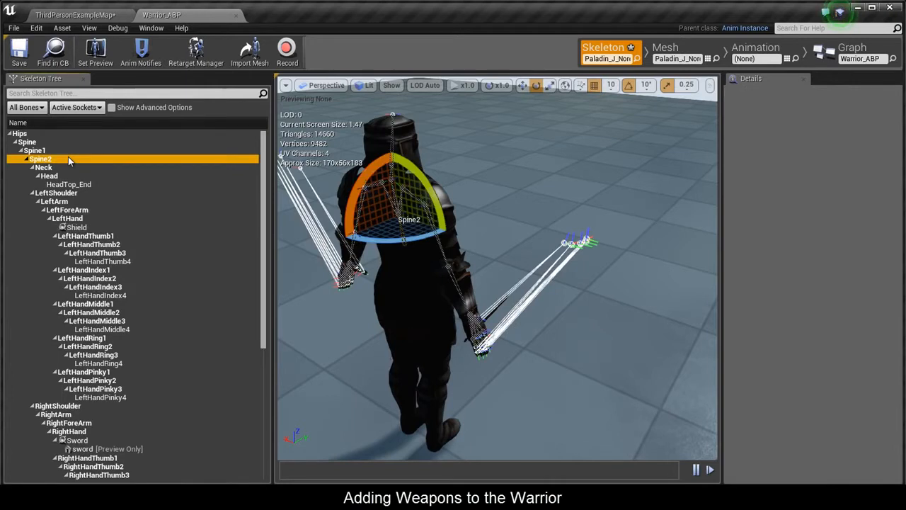
right_click(68, 158)
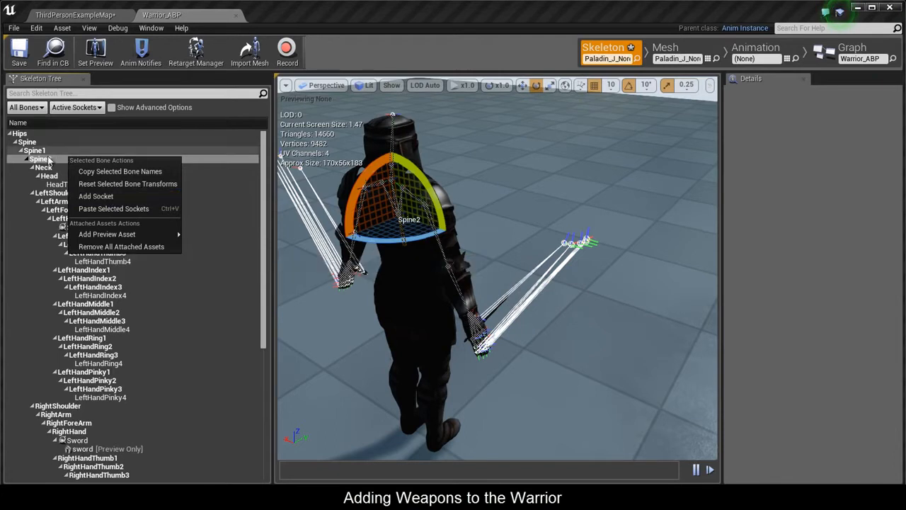
left_click(107, 196)
type("G")
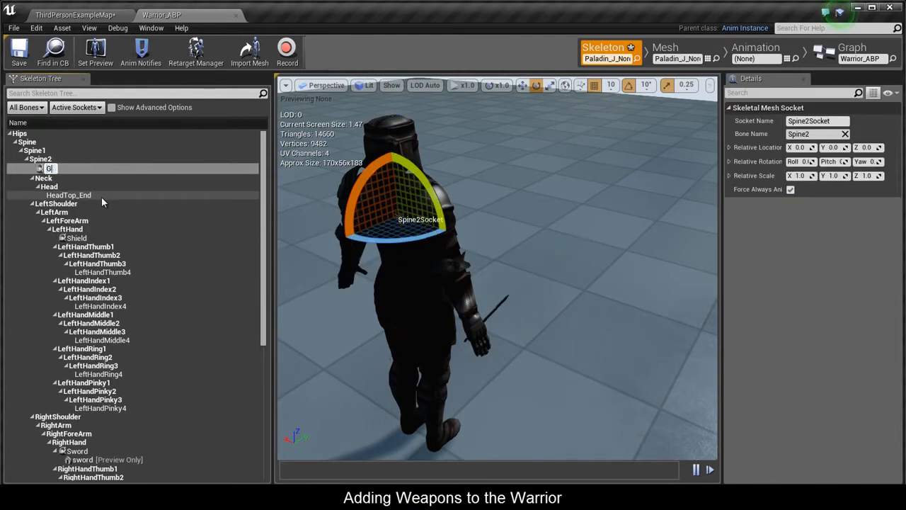
type("reatSword")
key("Return")
Move the GreatSword socket just behind the Warrior's upper back, to about Y -5.5 and Z -14
left_click_drag(454, 262, 311, 211)
right_click_drag(312, 216, 489, 287)
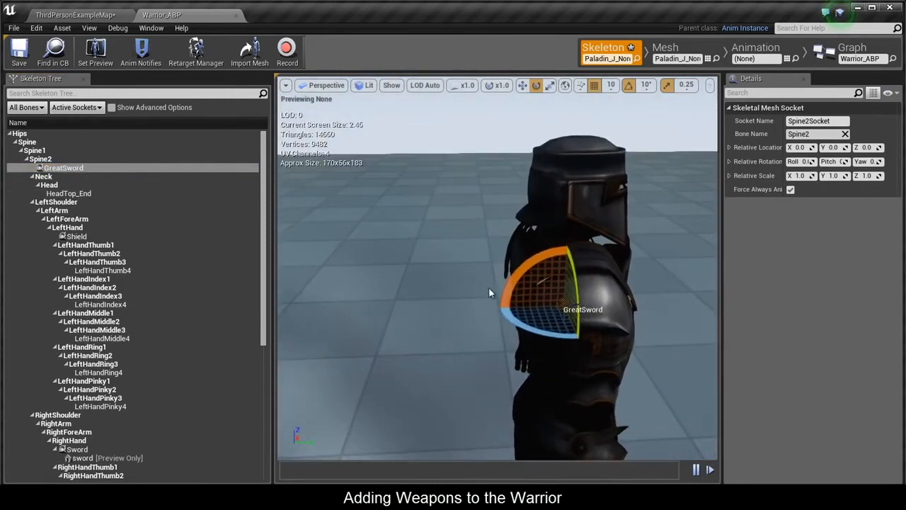
key("w")
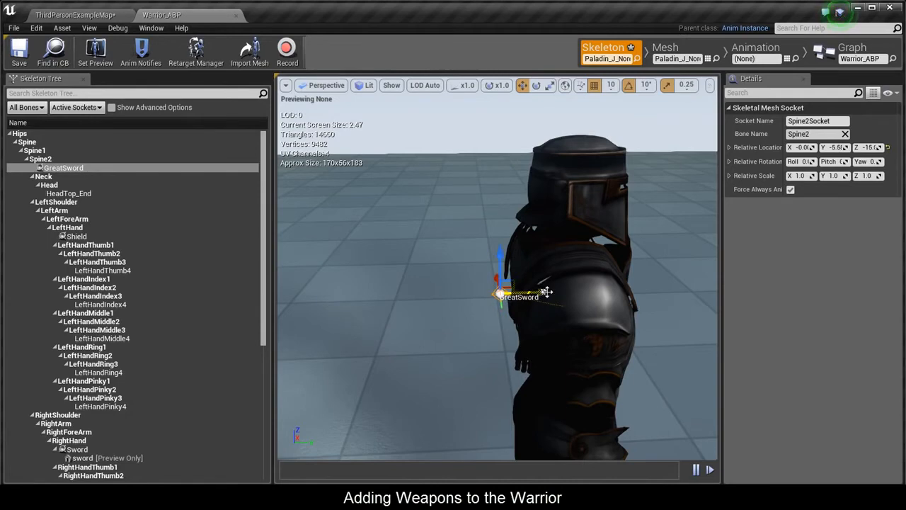
Compare the Hips and Spine bones, then add a socket named Sheath to the Spine bone
right_click_drag(508, 334, 465, 213)
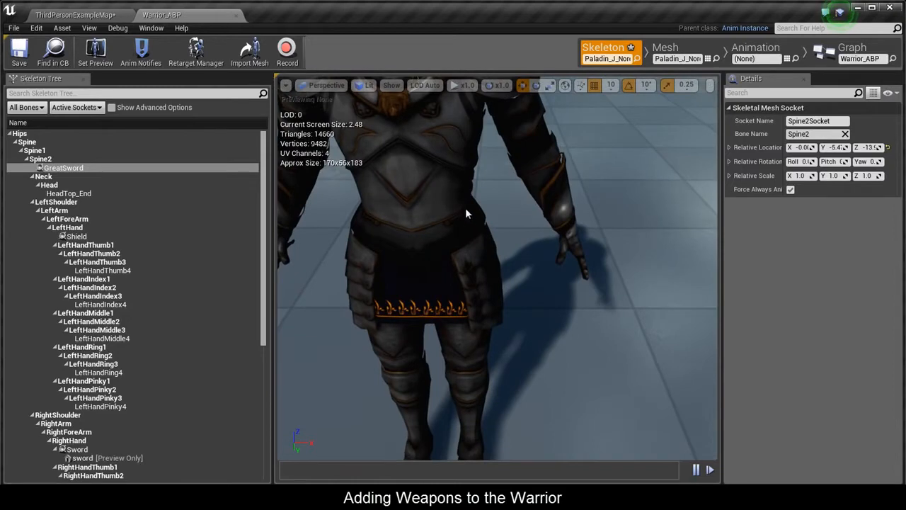
left_click(105, 145)
right_click(97, 142)
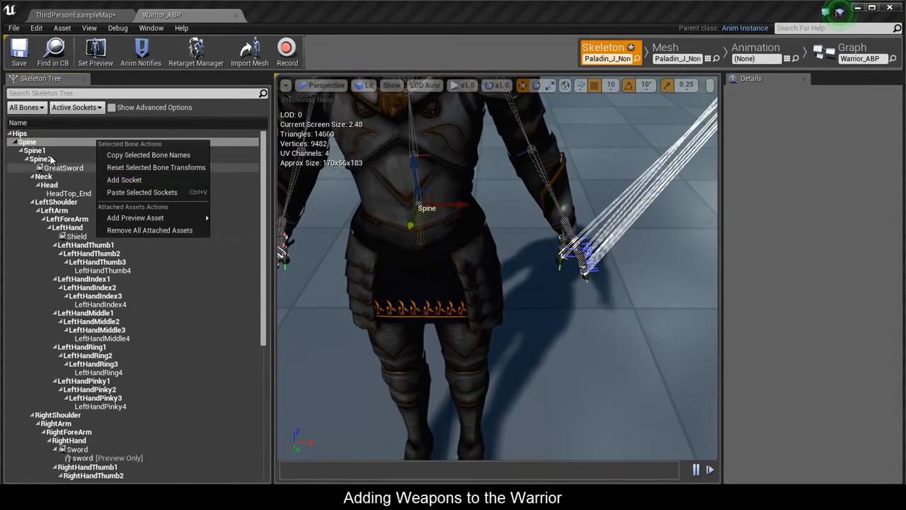
left_click(49, 133)
mouse_move(318, 290)
right_mouse_down()
mouse_move(330, 333)
mouse_move(318, 288)
right_mouse_up()
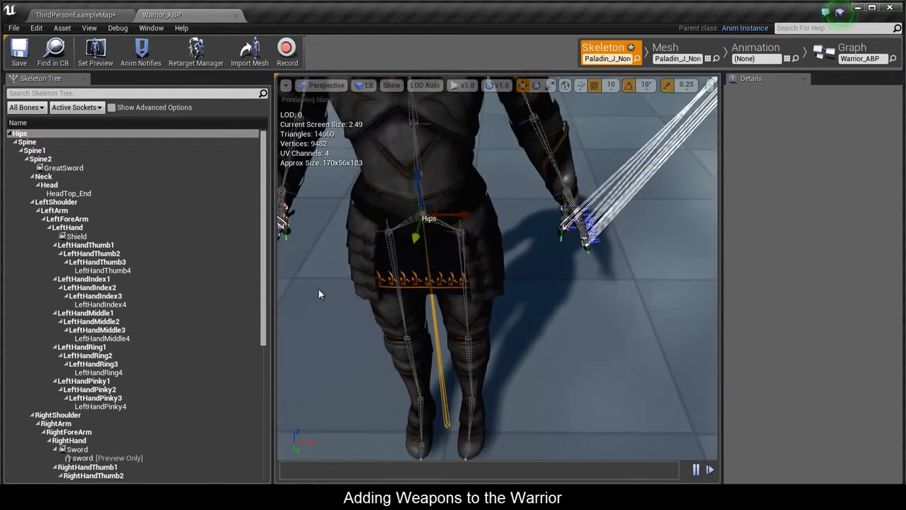
left_click(101, 144)
right_click(99, 145)
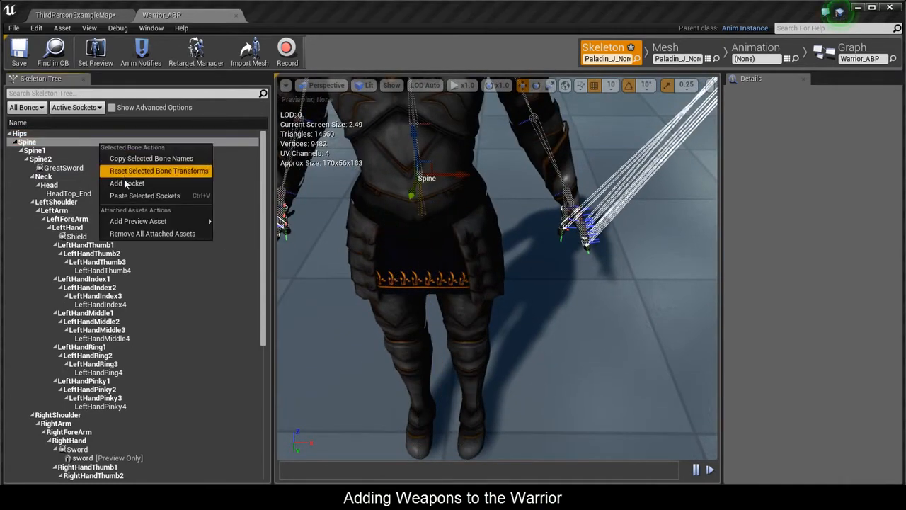
left_click(123, 178)
type("Sheath")
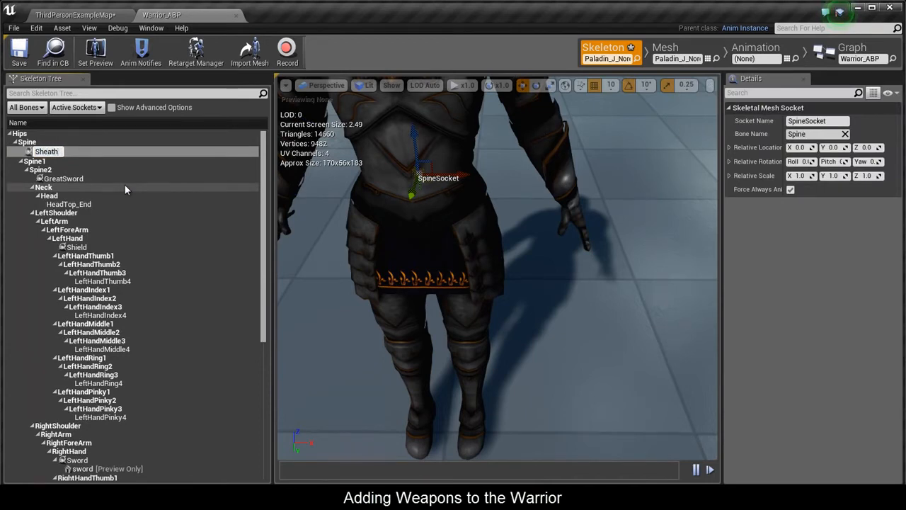
key("Return")
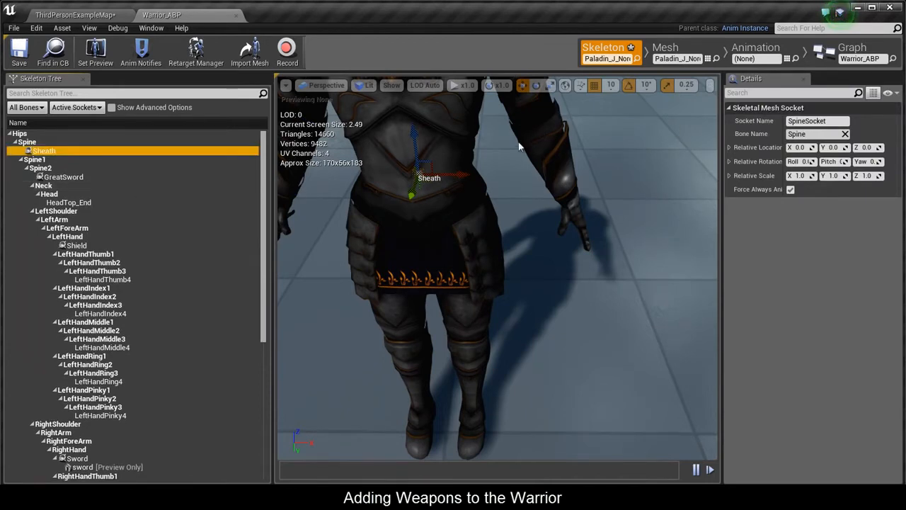
Move the Sheath socket sideways to the Warrior's left waist, to about X 18
left_click_drag(461, 175, 482, 177)
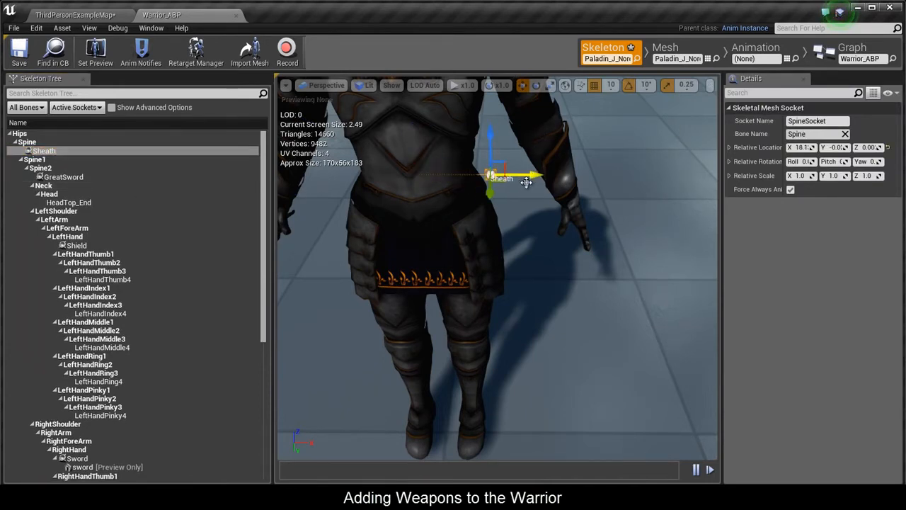
scroll(435, 156, "up", 10)
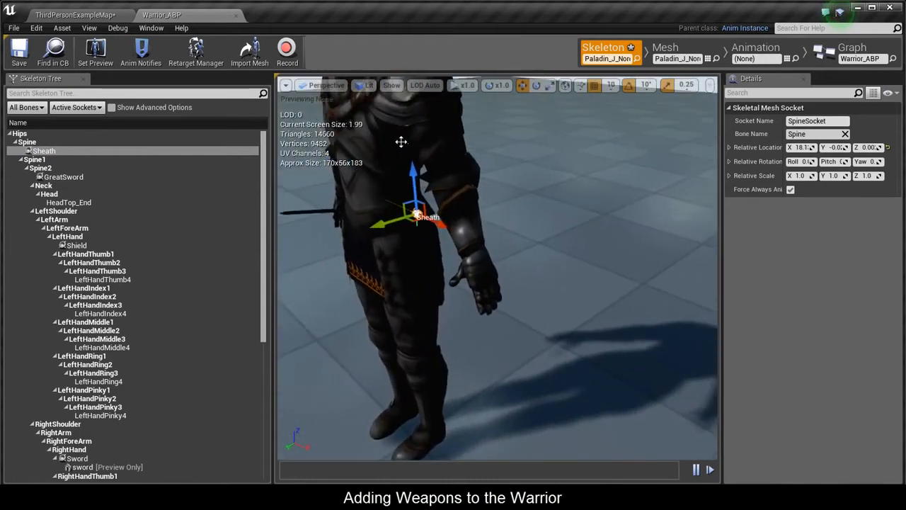
scroll(422, 120, "down", 10)
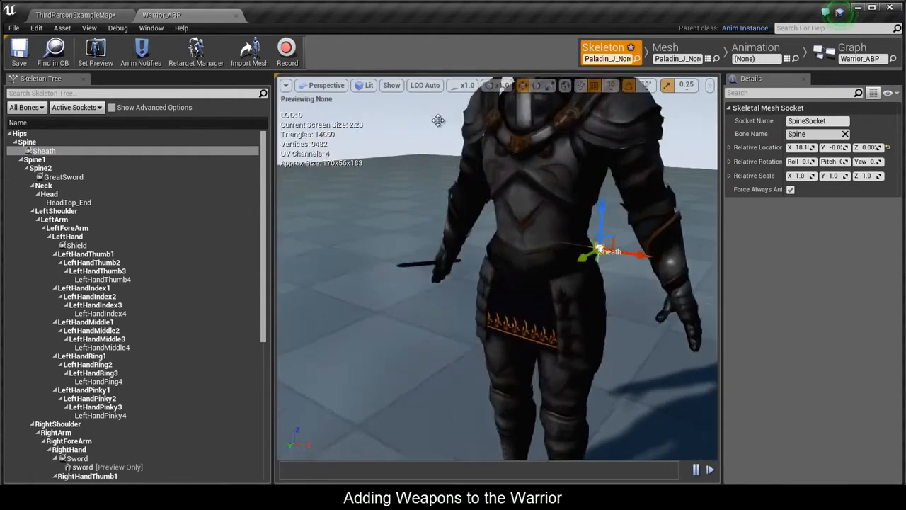
Open the Warrior_BP blueprint from the Warrior folder and show the character in its viewport
left_click_drag(493, 164, 542, 223)
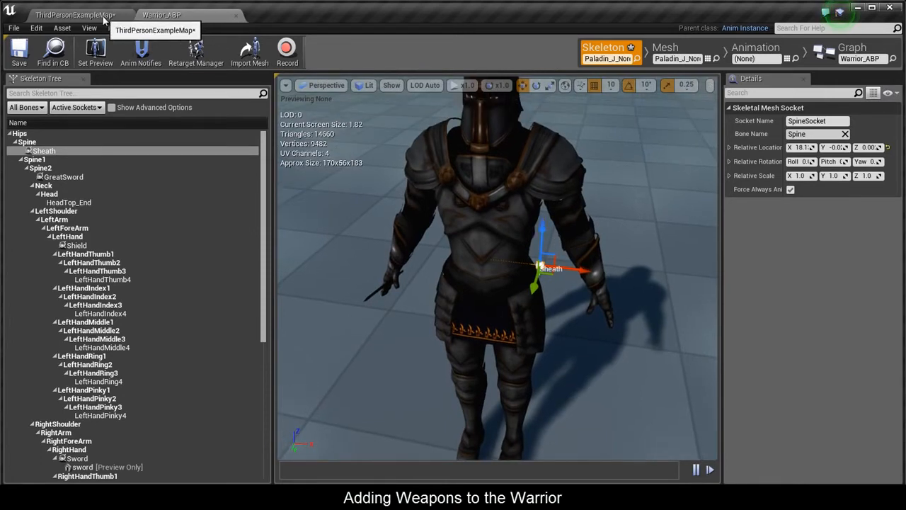
left_click(104, 20)
left_click(282, 428)
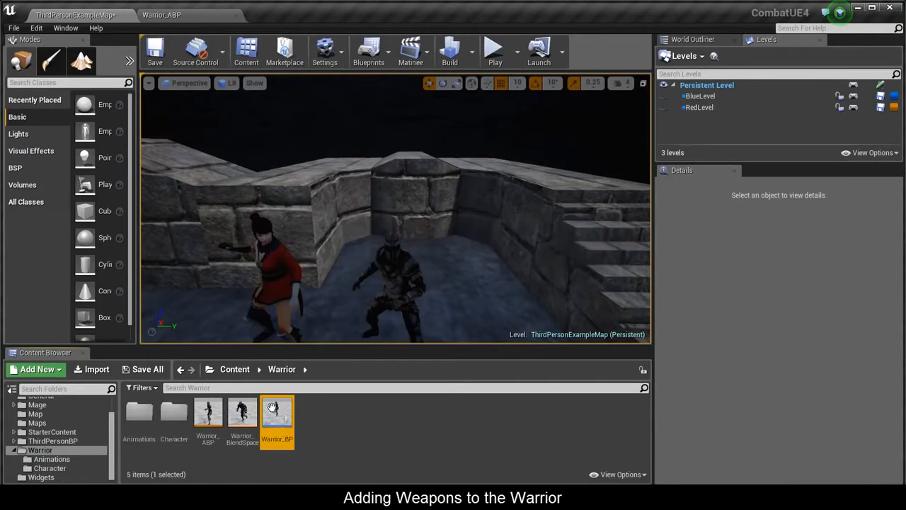
double_click(273, 408)
left_click(196, 81)
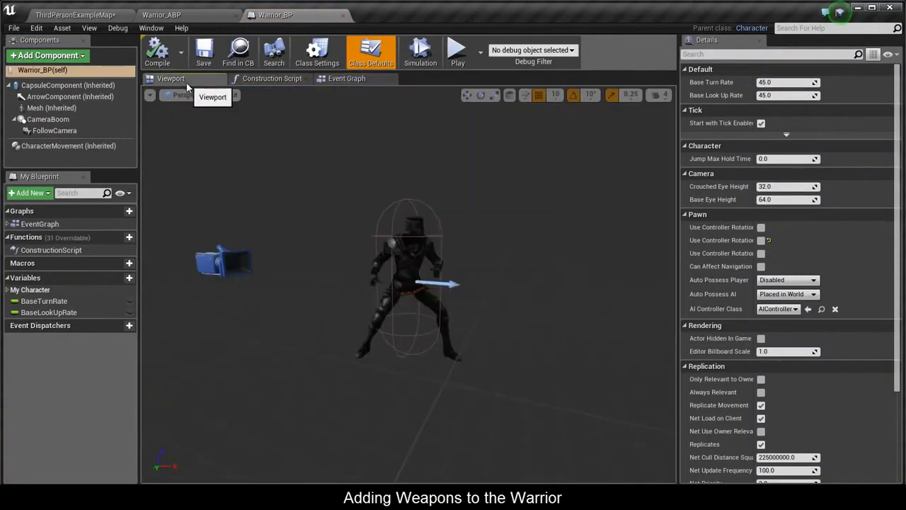
Set the Warrior mesh's animation blueprint class to None in Warrior_BP
scroll(389, 275, "up", 3)
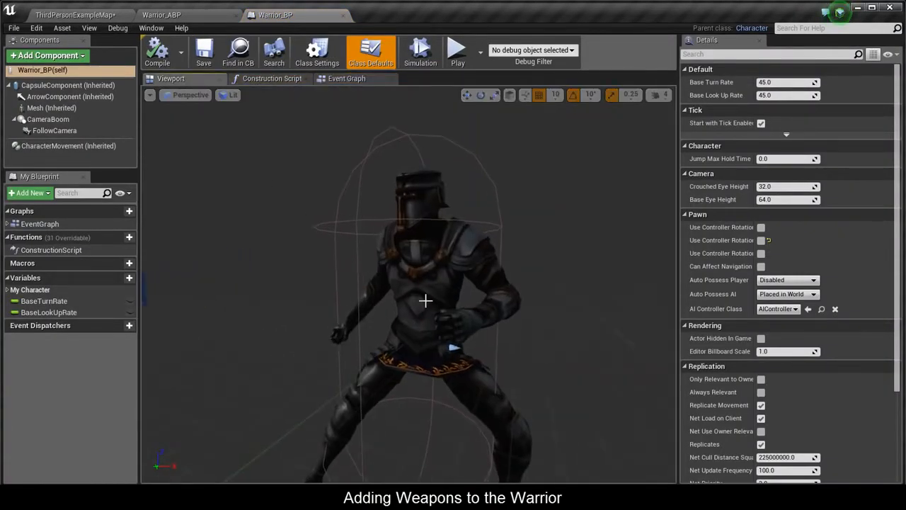
left_click(425, 300)
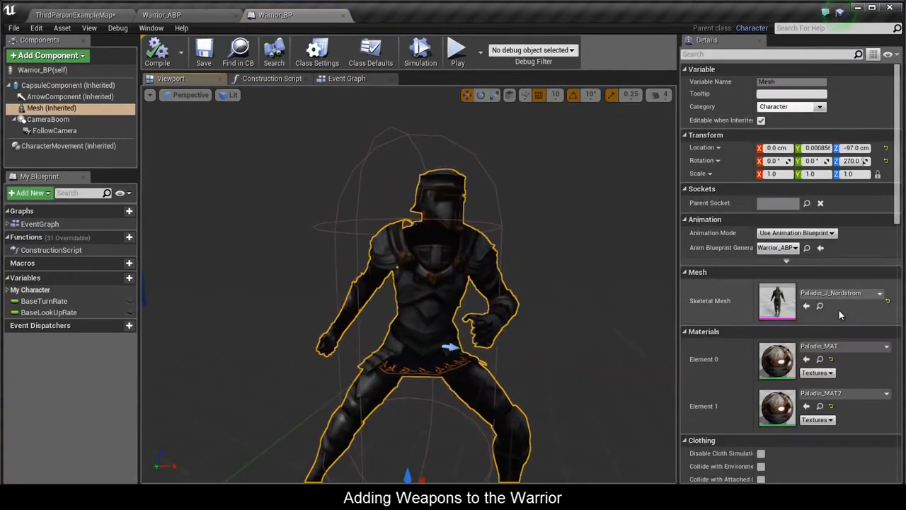
left_click(779, 248)
left_click(772, 269)
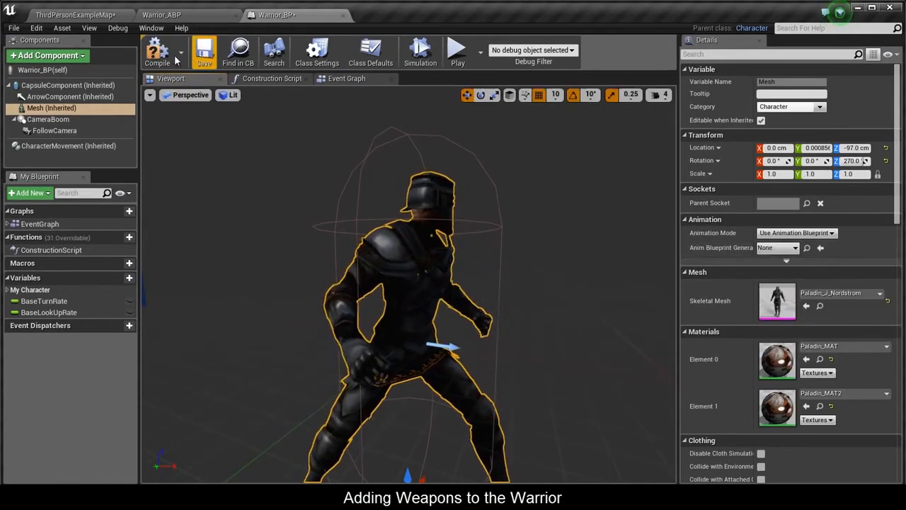
left_click(293, 235)
right_click_drag(289, 309, 275, 328)
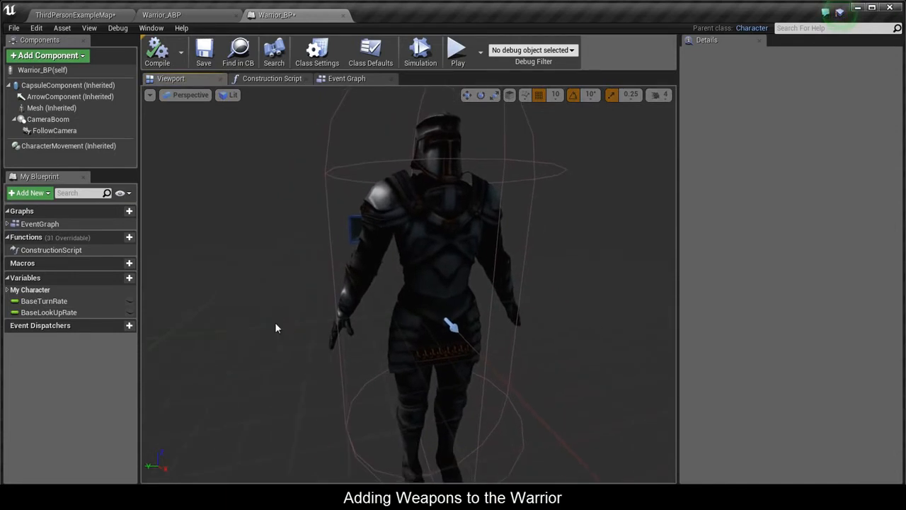
Add a Static Mesh component to the Warrior blueprint and name it Sword
left_click(44, 58)
type("static")
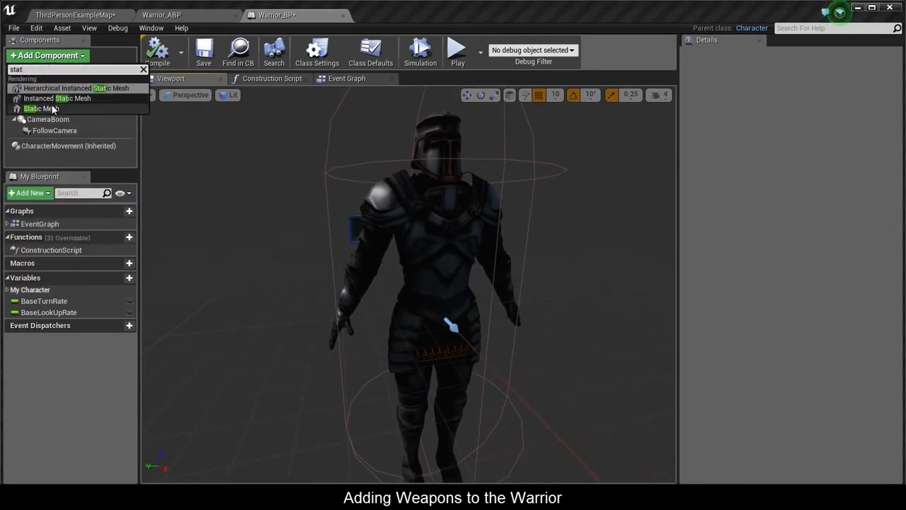
left_click(54, 114)
type("S")
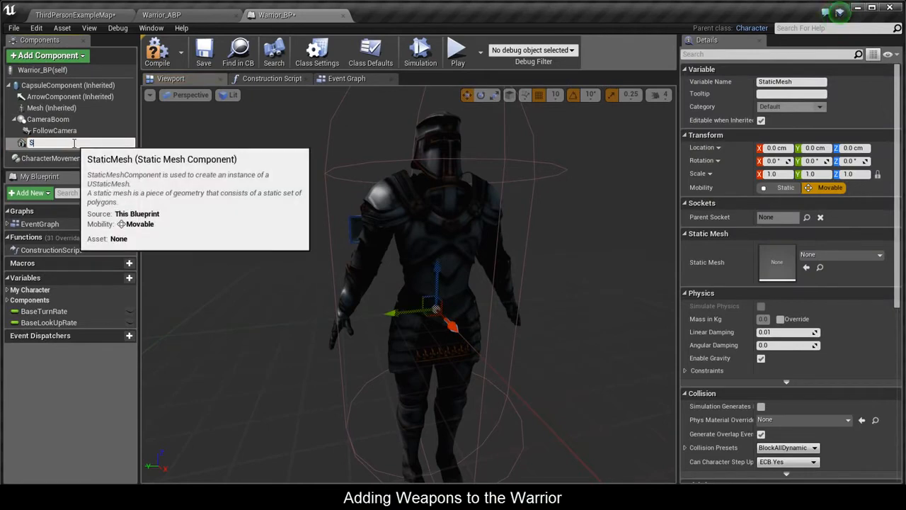
type("word")
key("Return")
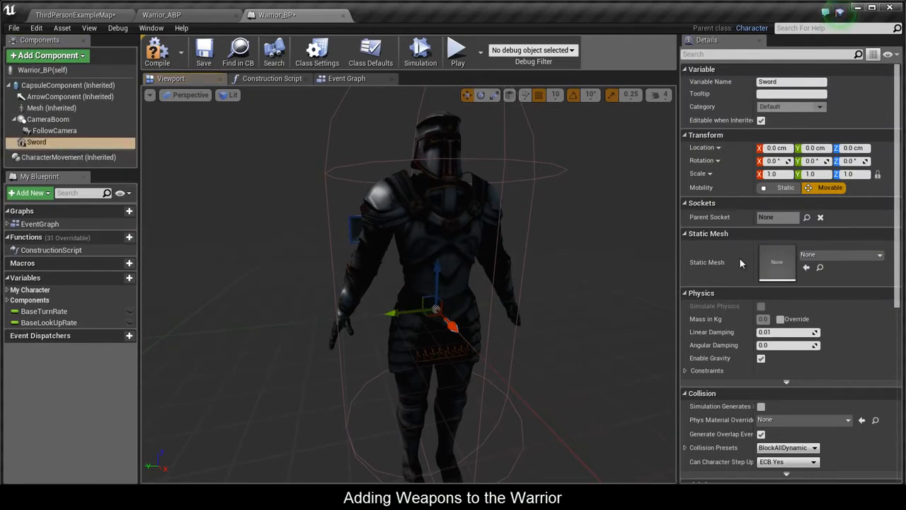
Assign the sword static mesh to the Sword component and parent the component under Mesh
left_click(832, 254)
type("sword")
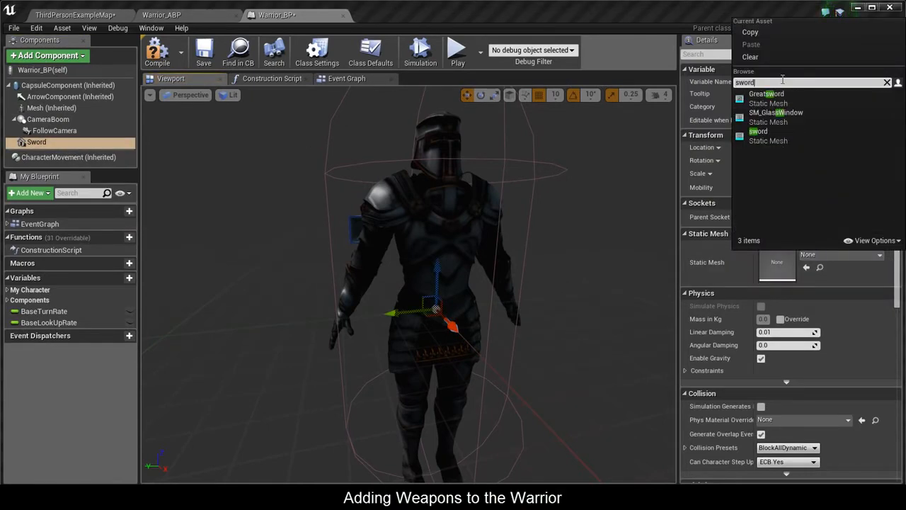
left_click(759, 131)
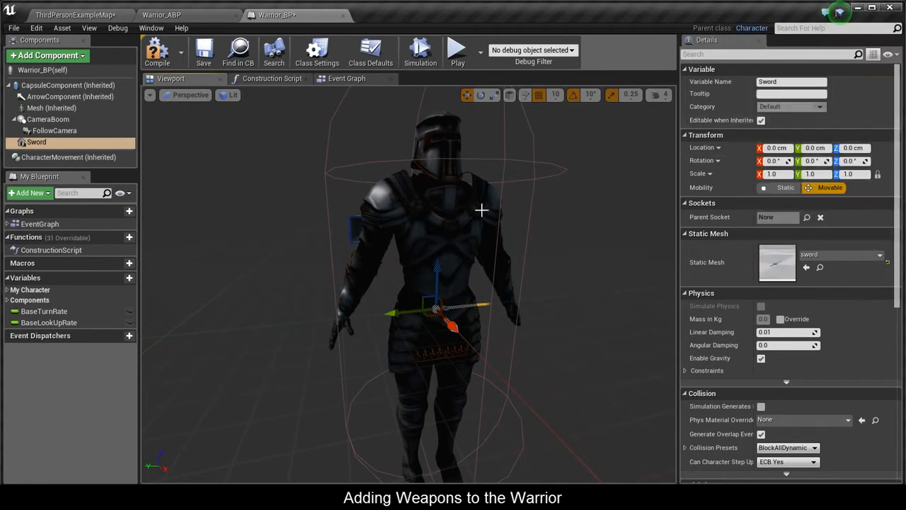
left_click_drag(481, 208, 446, 205)
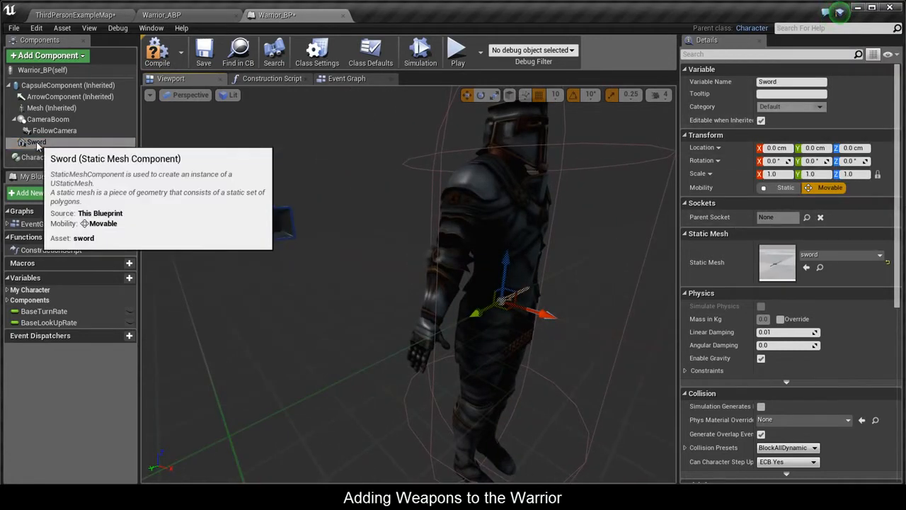
left_click_drag(36, 143, 38, 110)
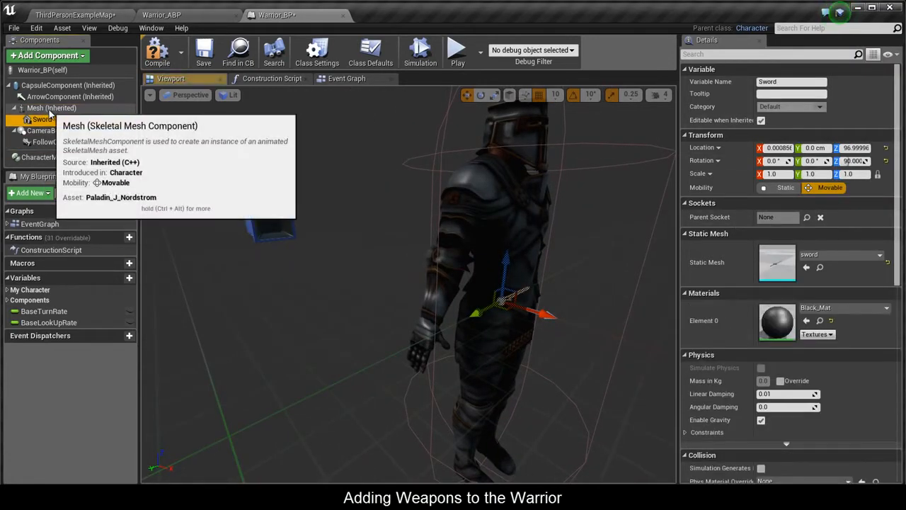
Duplicate the Sword component under Mesh and name the copy Shield
right_click(43, 119)
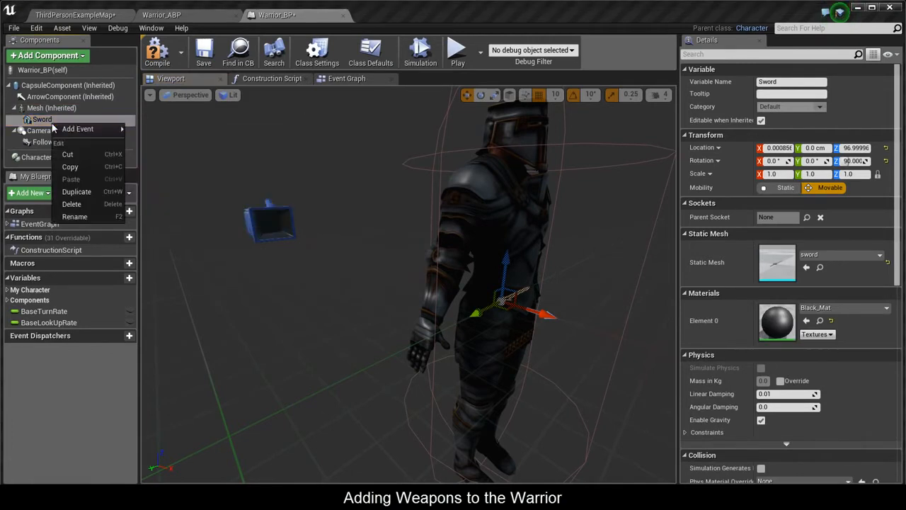
left_click(84, 191)
type("Shie")
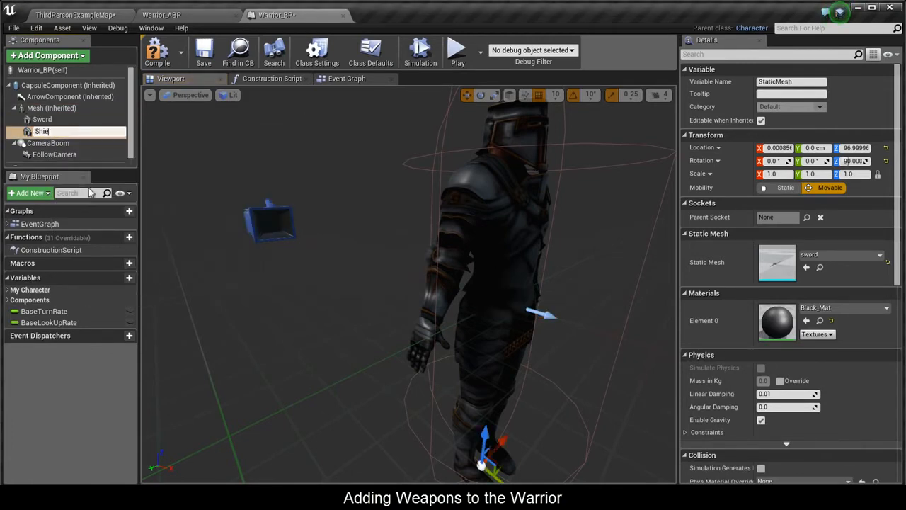
type("ld")
key("Return")
Duplicate the Shield component and name the copy Greatsword
right_click(87, 133)
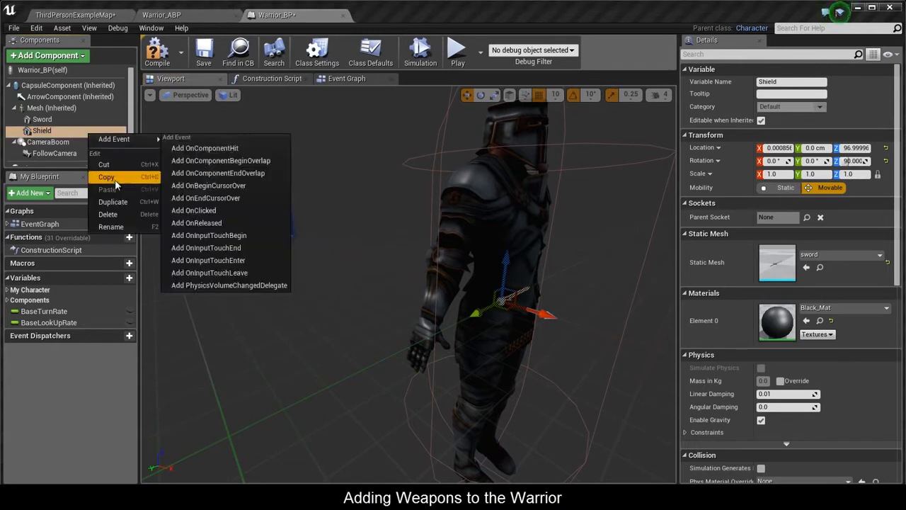
left_click(112, 201)
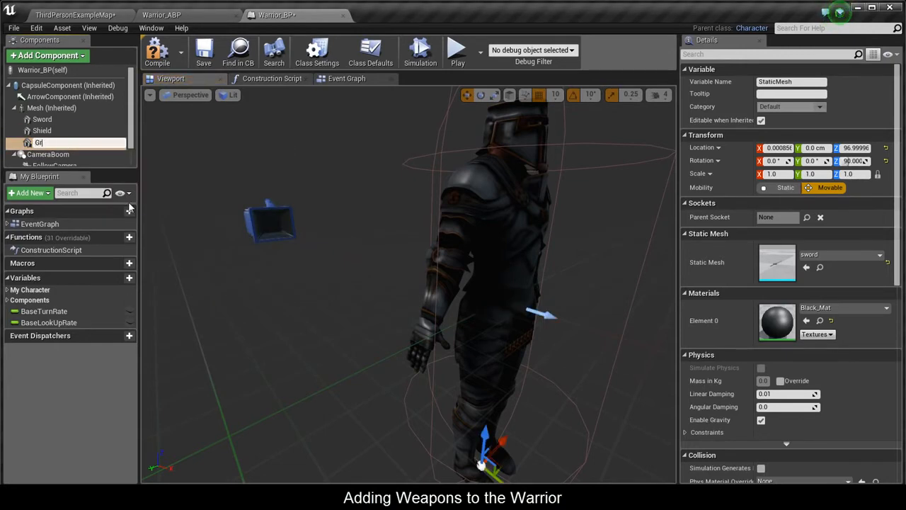
type("Greatsword")
key("Return")
Duplicate the Greatsword component and name the copy Sheath
right_click(75, 143)
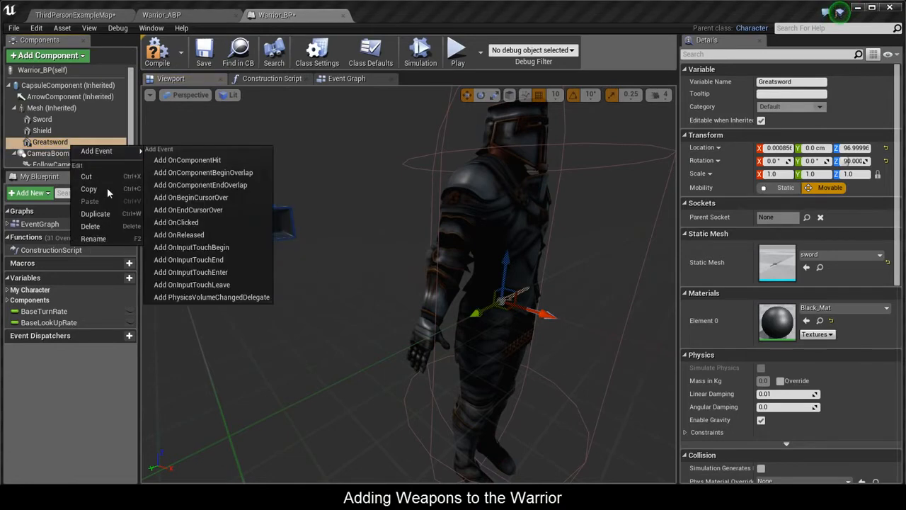
left_click(98, 204)
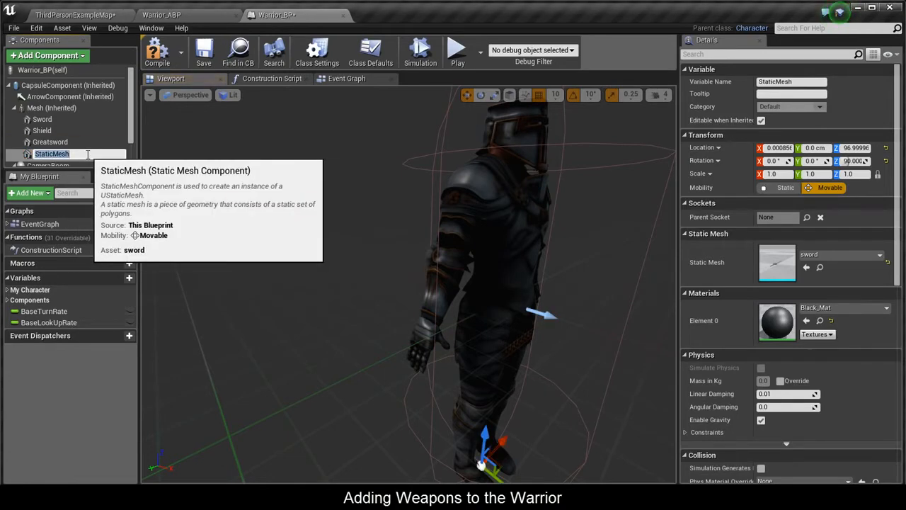
type("Sheath")
key("Return")
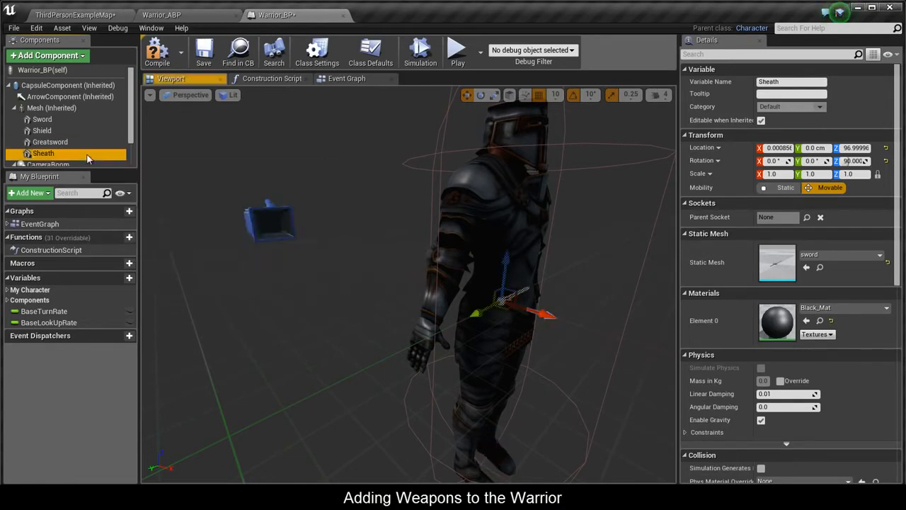
Attach the Sword component to the Sword socket and set its location and rotation to 0 on all axes
left_click_drag(402, 230, 362, 273)
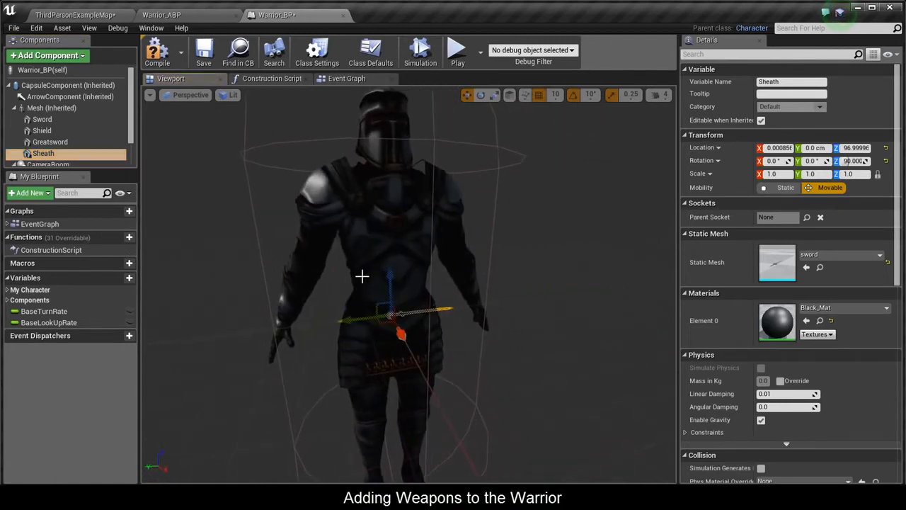
left_click(73, 120)
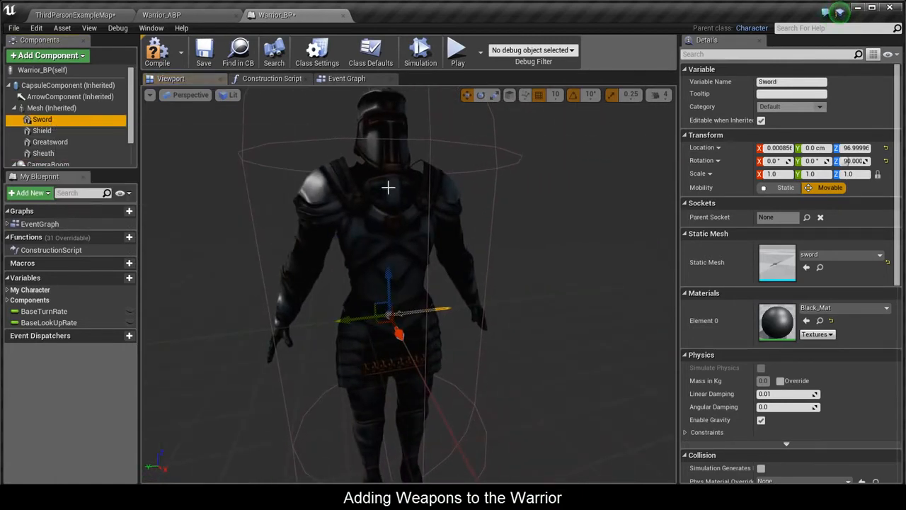
left_click(806, 219)
left_click(779, 209)
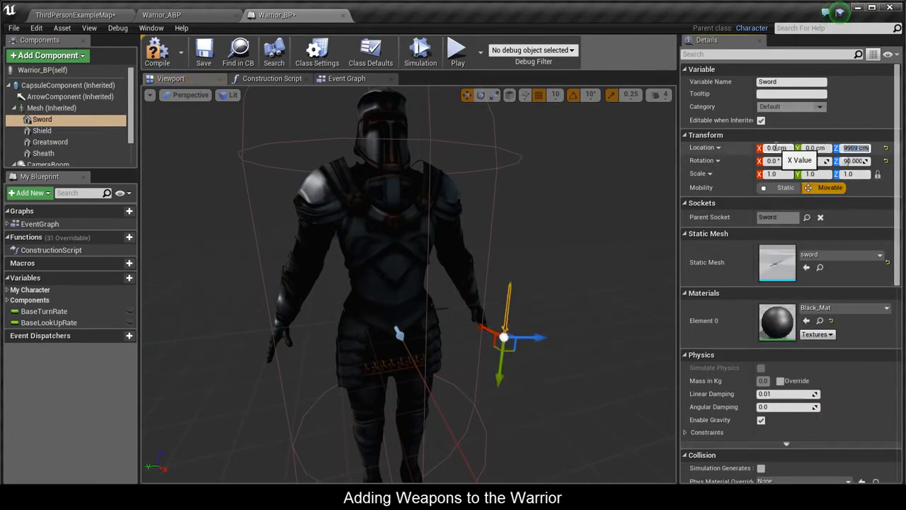
type("0")
key("Return")
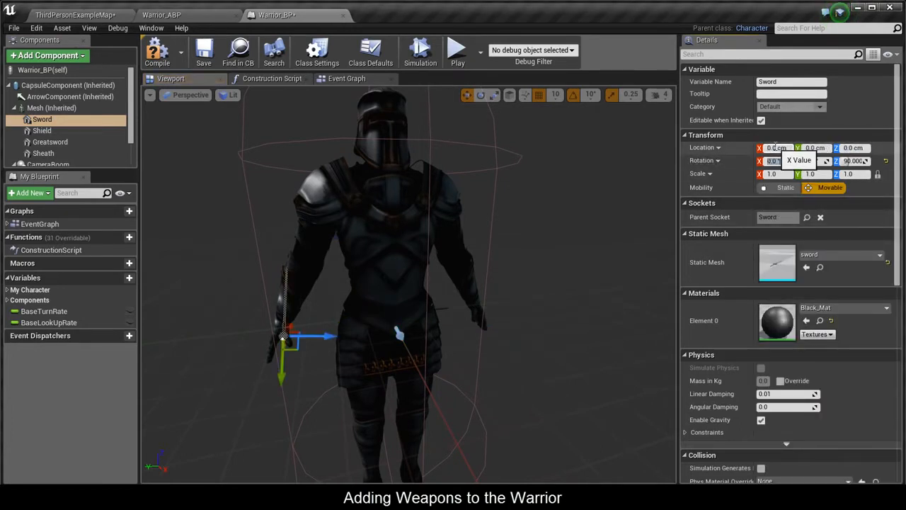
type("0")
key("Return")
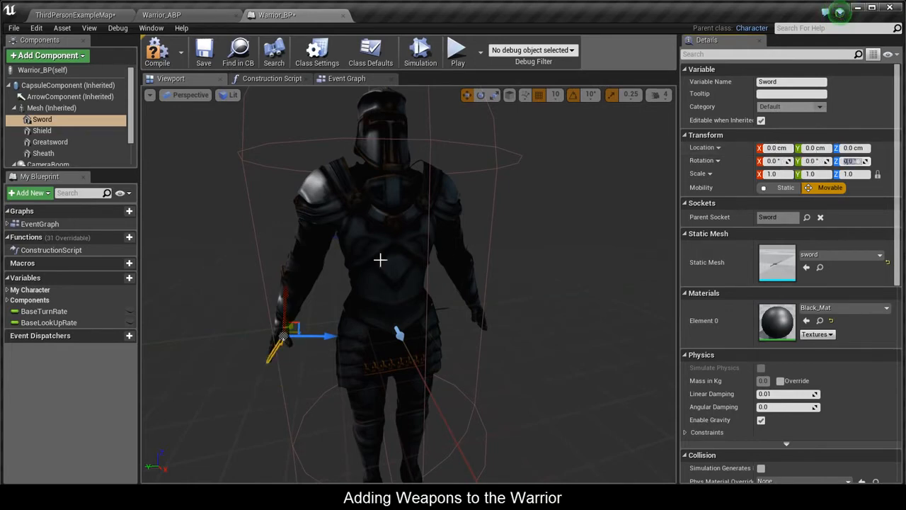
Scale the Sword component to 2.5 on all three axes and check its fit in the Warrior's hand
left_click_drag(380, 259, 512, 298, "alt")
right_click_drag(512, 298, 529, 275)
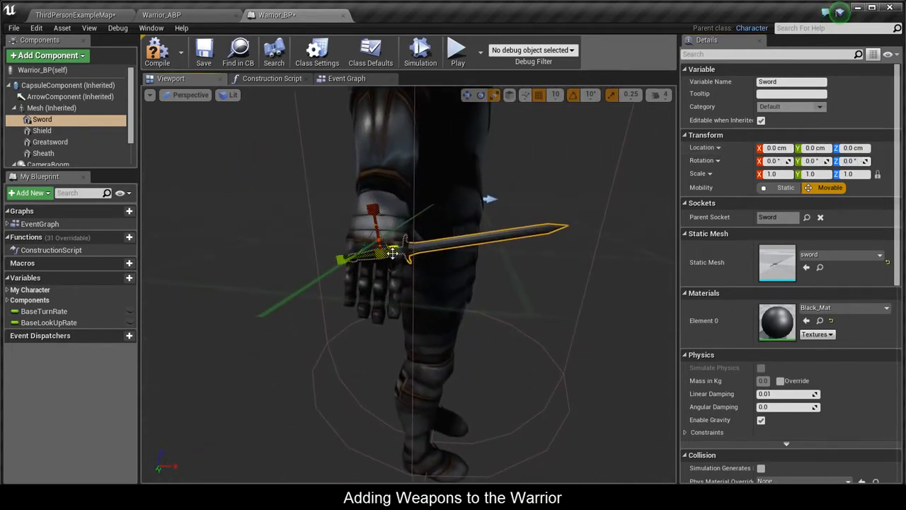
left_click(771, 173)
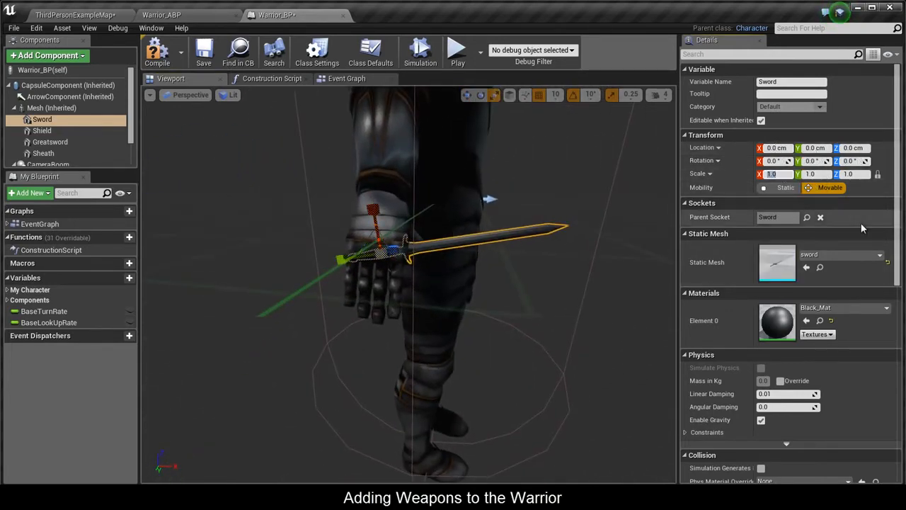
type("2.5")
key("Return")
right_click_drag(554, 307, 532, 305)
right_click_drag(303, 269, 638, 255)
key("f")
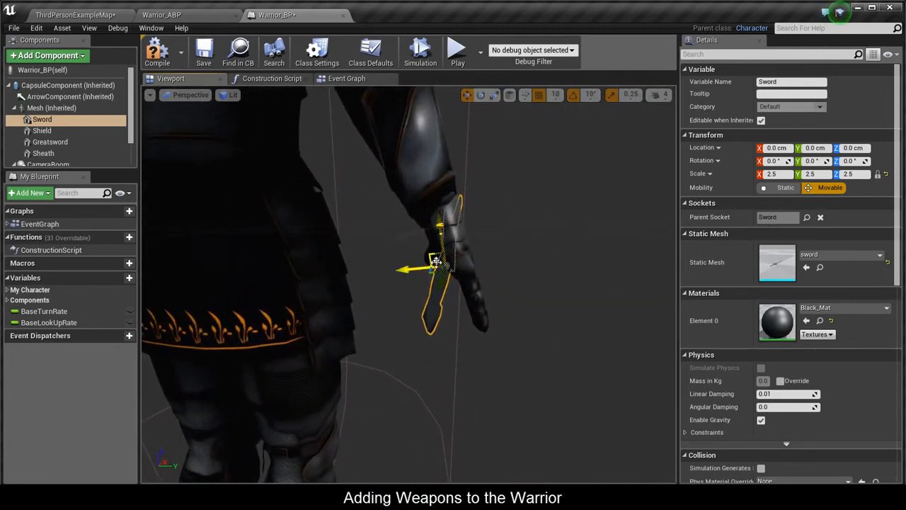
right_click_drag(448, 241, 1, 262)
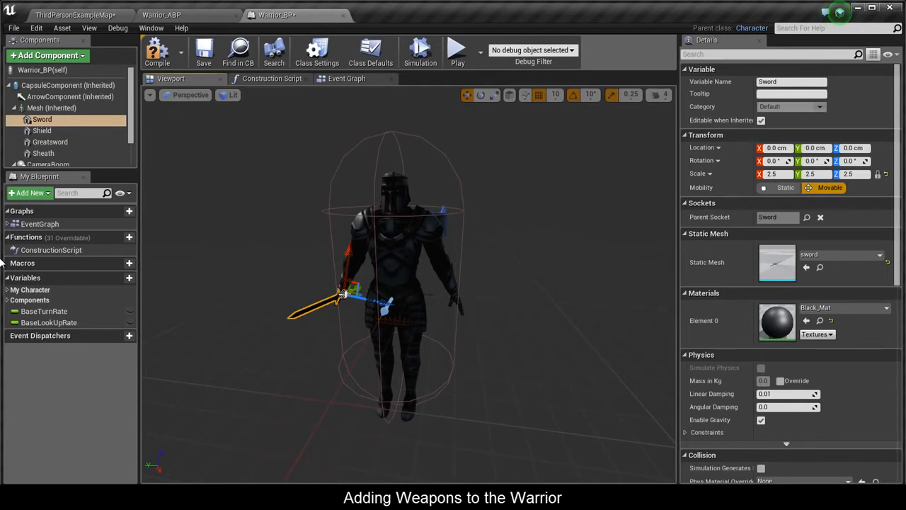
Replace the Shield component's static mesh with the Shield mesh
left_click(43, 131)
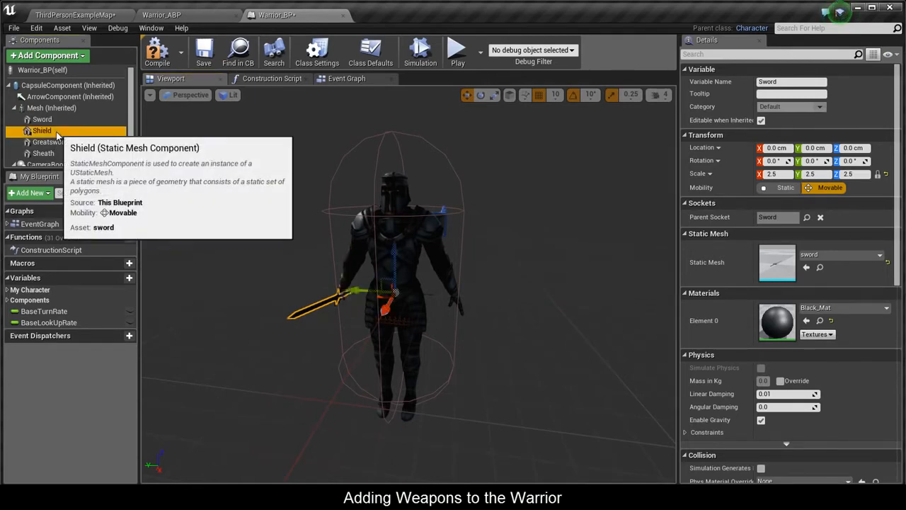
left_click(832, 255)
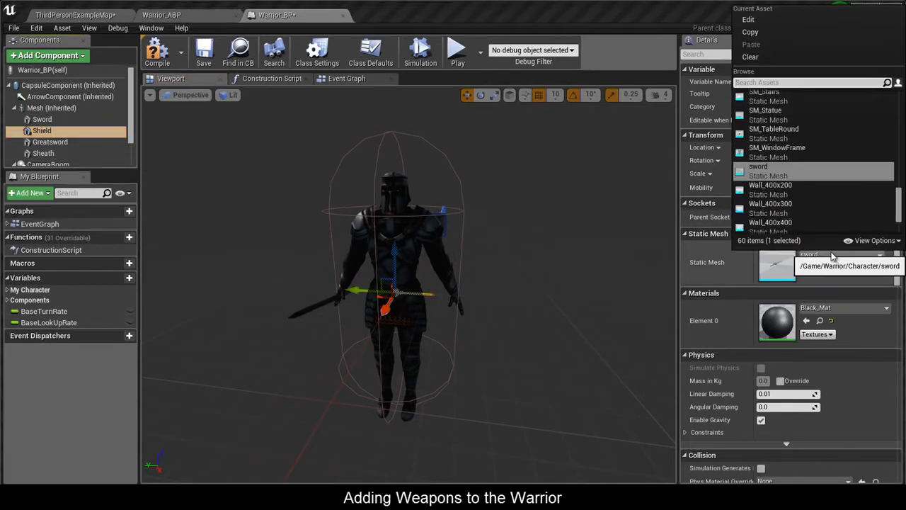
type("shield")
left_click(772, 97)
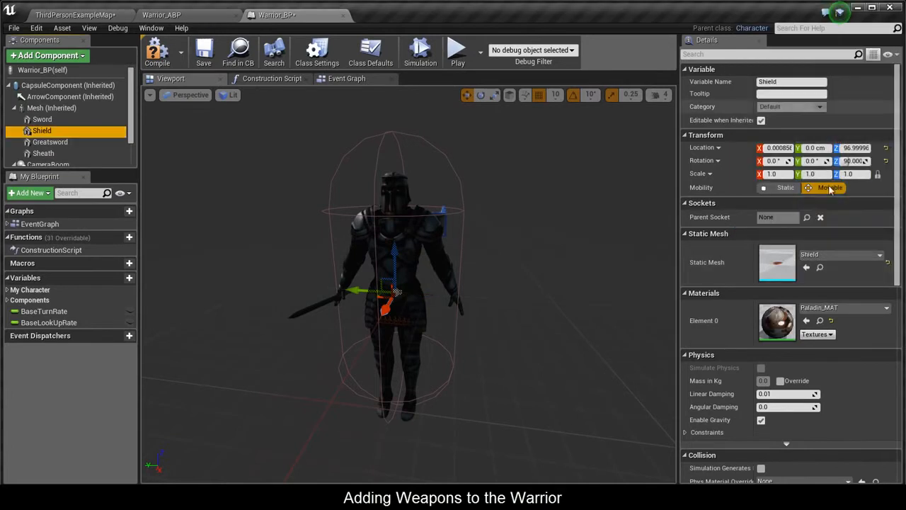
Attach the Shield component to the Shield socket and set its location and rotation to 0 on all axes
left_click(808, 217)
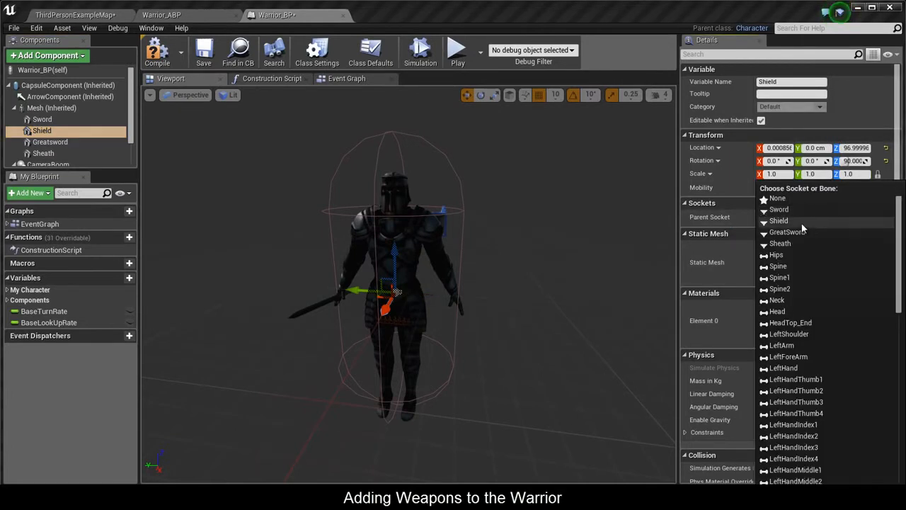
left_click(800, 221)
left_click(781, 148)
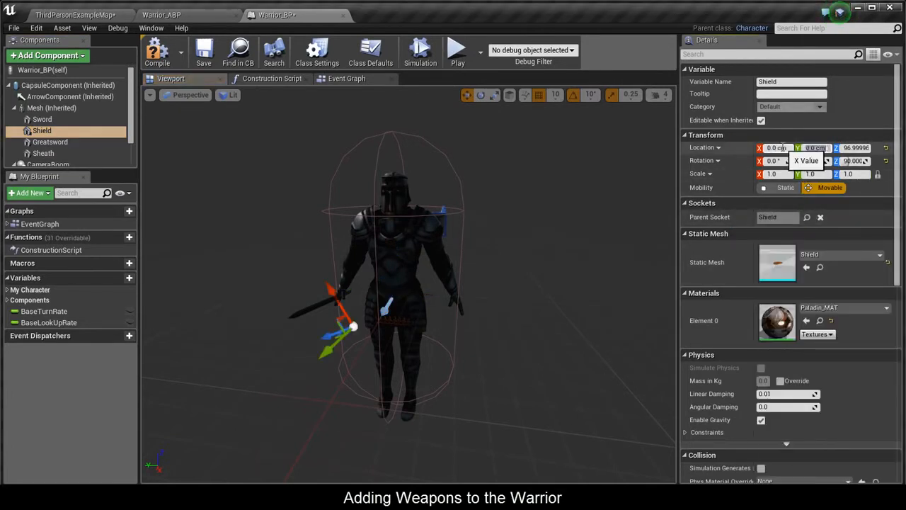
key("Return")
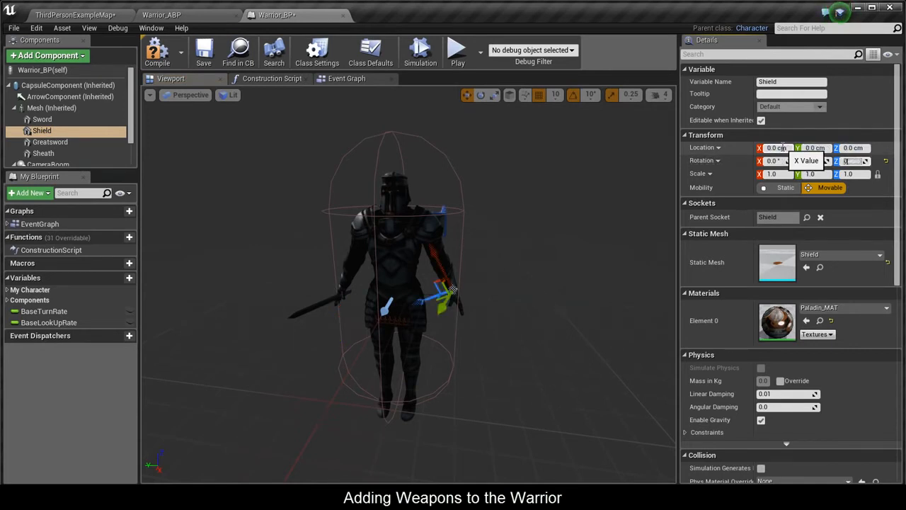
key("Return")
Scale the Shield component to 7.0 on all three axes, after trying 4 and 8
scroll(470, 307, "up", 5)
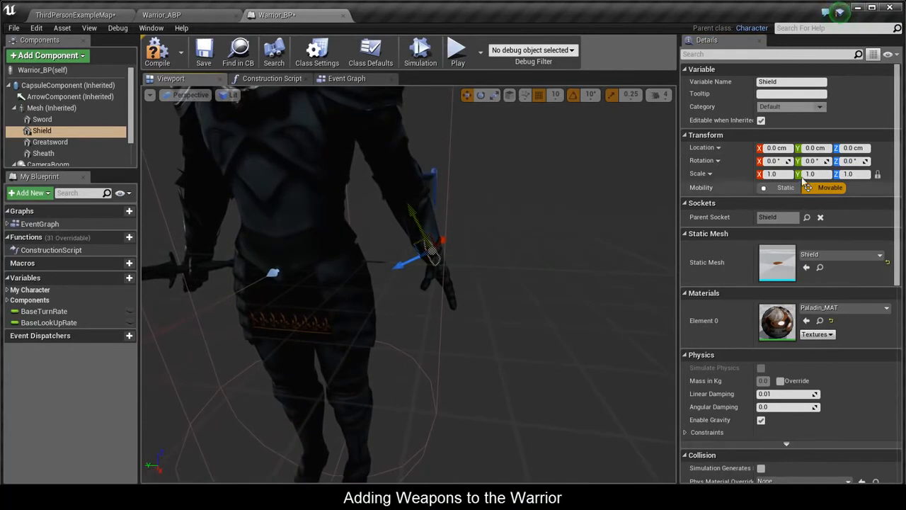
left_click(773, 173)
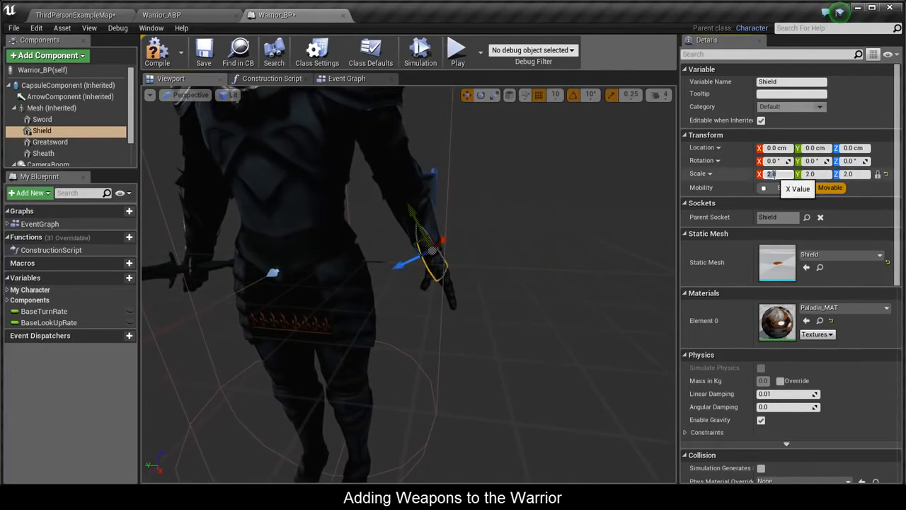
type("4")
key("Return")
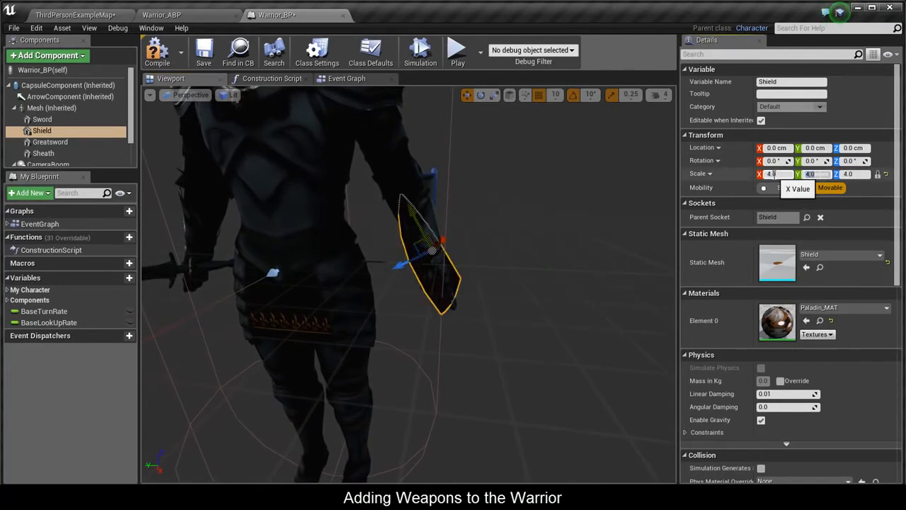
key("Return")
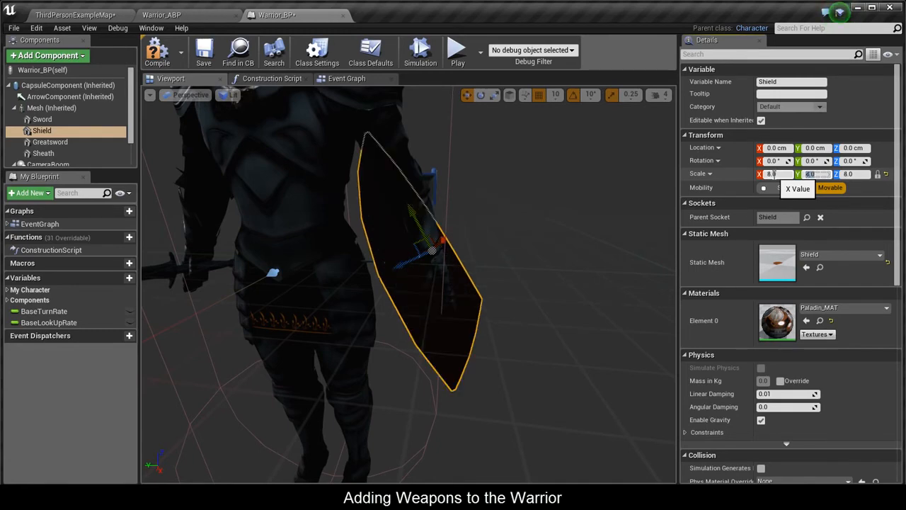
left_click_drag(569, 202, 437, 200, "alt")
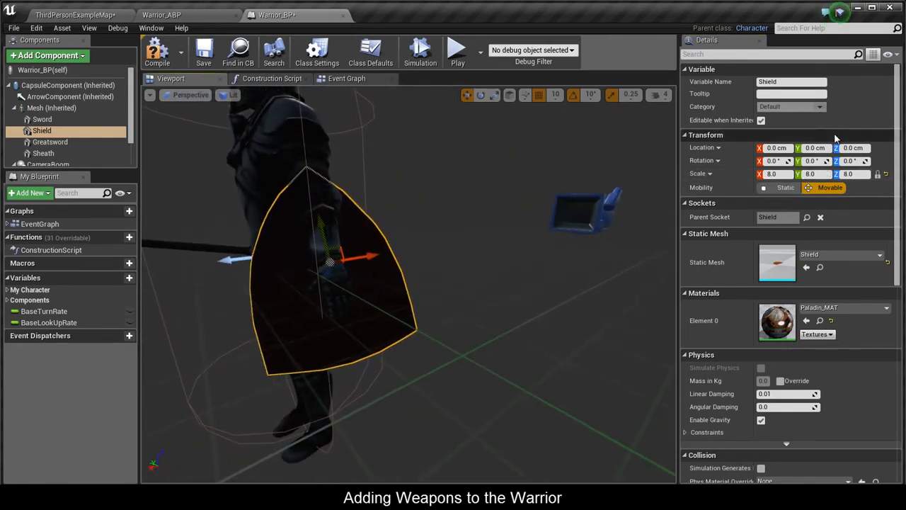
type("7")
key("Return")
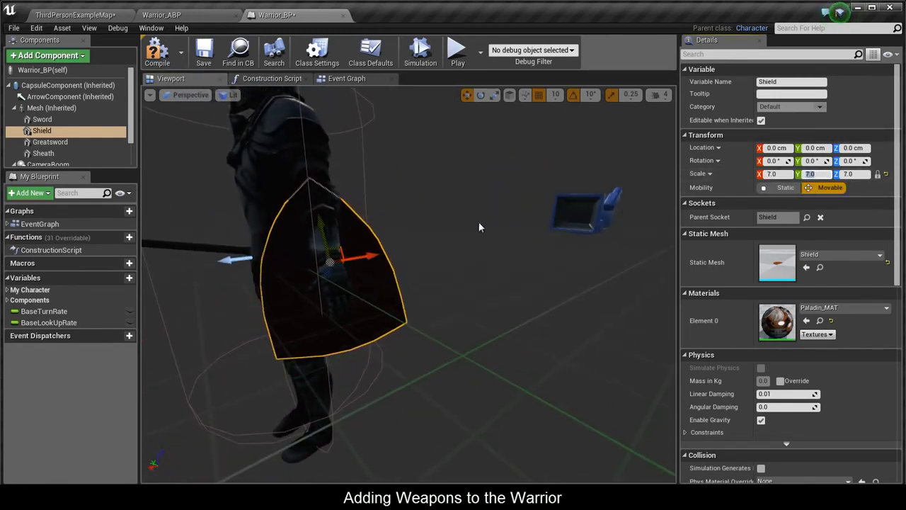
Rotate the Shield about 180° around its Z axis so its point faces down beside the forearm
left_click_drag(479, 221, 458, 164, "alt")
key("e")
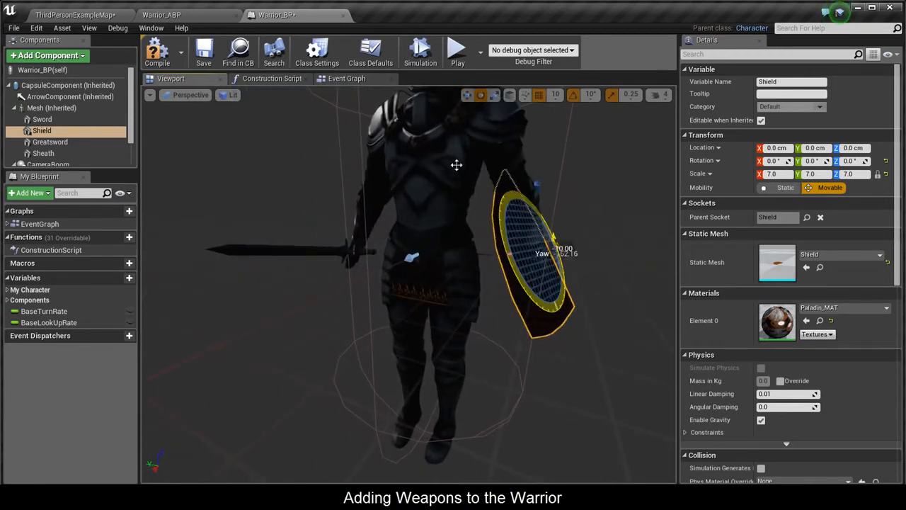
left_click_drag(554, 237, 488, 229)
left_click_drag(409, 247, 447, 253, "alt")
key("w")
key("e")
left_click_drag(435, 330, 342, 335)
left_click_drag(400, 351, 418, 352)
key("w")
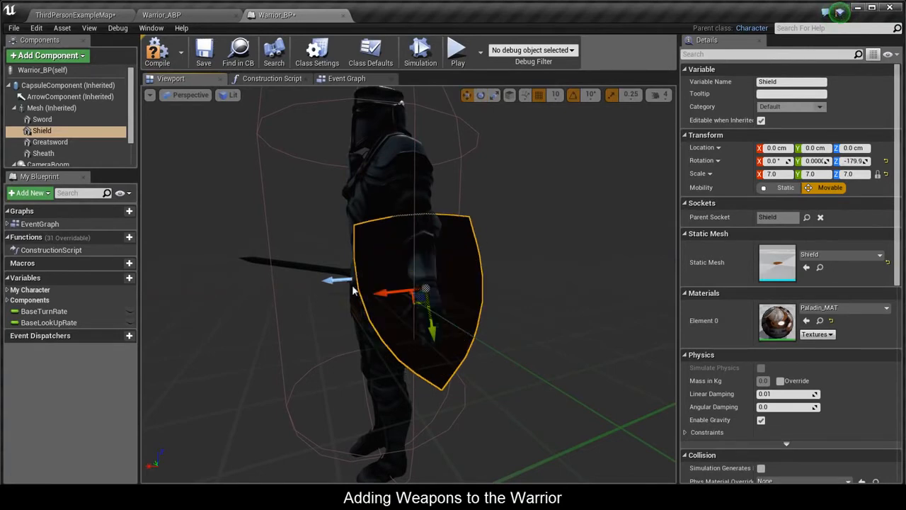
Move the Shield outward from the forearm to Z -10 cm and tilt it to about -170° around X
scroll(485, 286, "up", 5)
left_click_drag(498, 289, 428, 285, "alt")
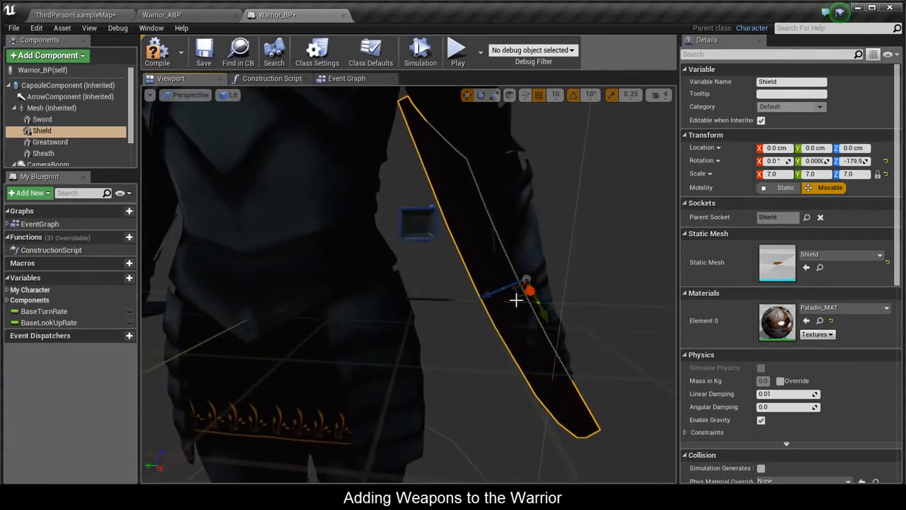
left_click_drag(506, 290, 64, 329)
scroll(513, 278, "down", 5)
scroll(683, 275, "up", 4)
key("e")
mouse_move(529, 236)
left_mouse_down()
mouse_move(550, 234)
mouse_move(531, 253)
left_mouse_up()
key("w")
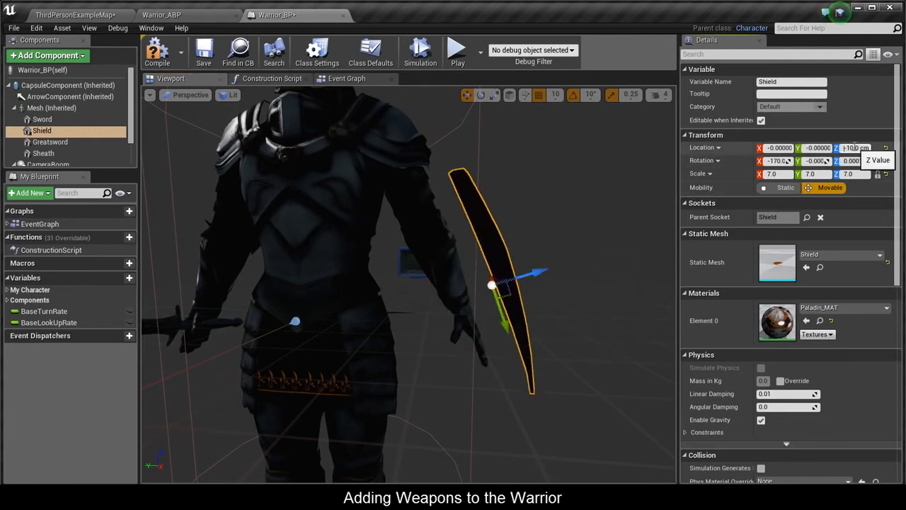
Set the Shield's Z location to -5 cm so it sits closer to the forearm
key("Return")
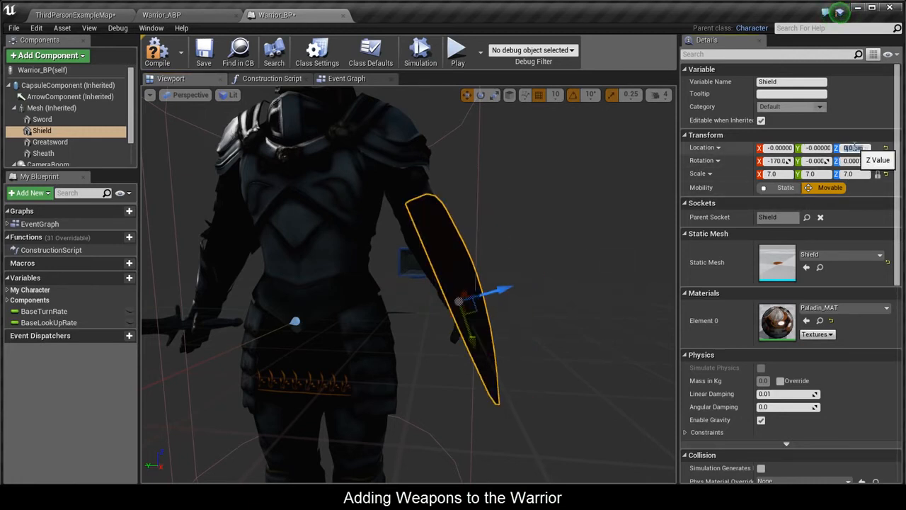
type("-5")
key("Return")
left_click_drag(539, 297, 475, 309)
Replace the Greatsword component's static mesh with the Greatsword mesh
left_click(50, 141)
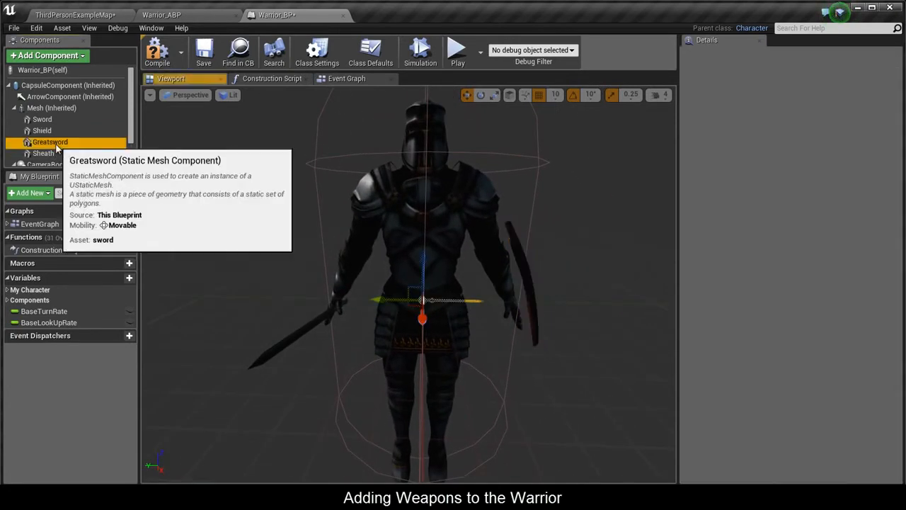
left_click(839, 254)
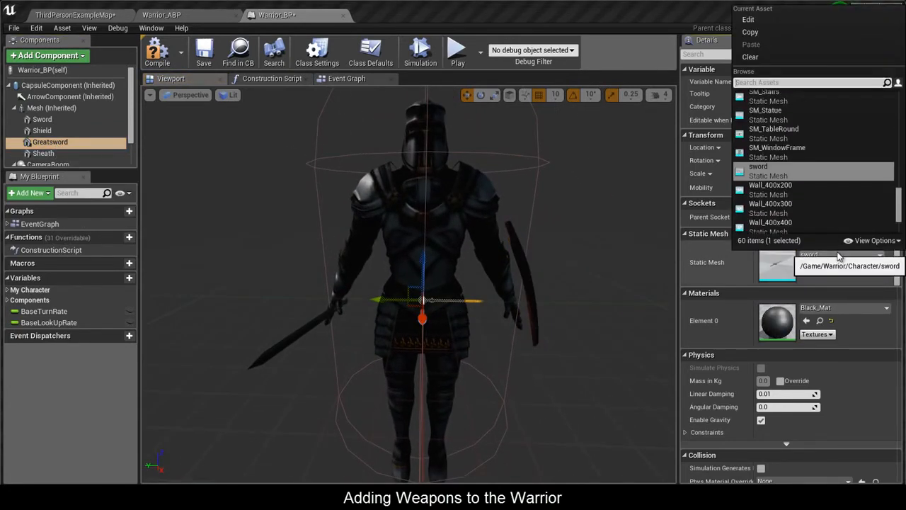
left_click(846, 102)
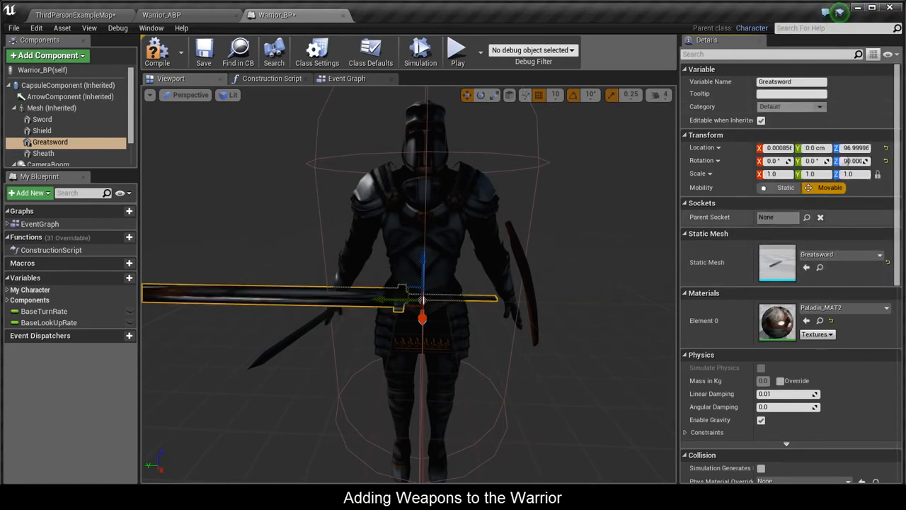
Attach the Greatsword component to the GreatSword socket and set its location and rotation to 0 on all axes
left_click(809, 216)
left_click(802, 229)
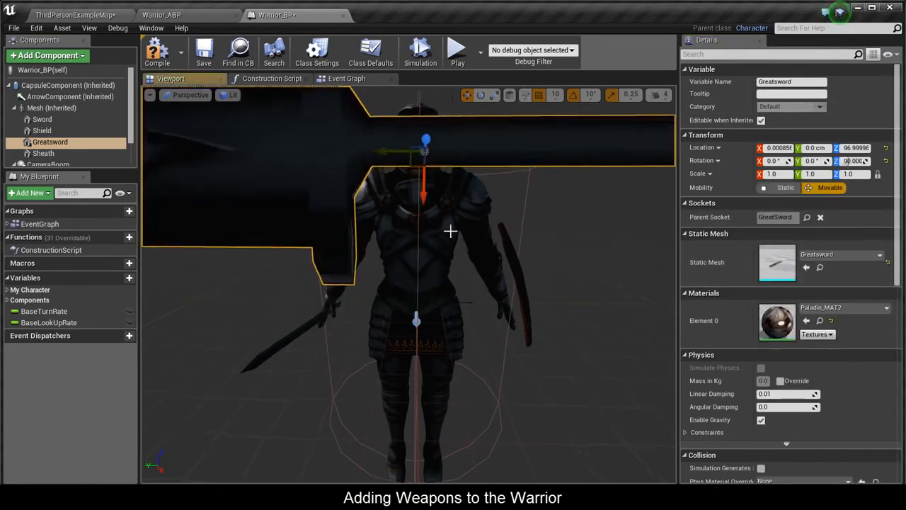
scroll(450, 231, "down", 4)
left_click_drag(466, 231, 725, 155, "alt")
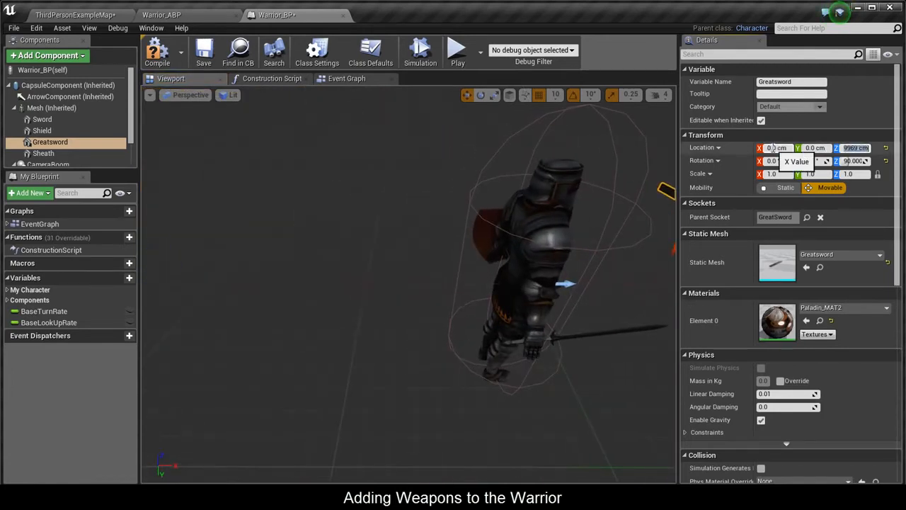
type("0")
key("Return")
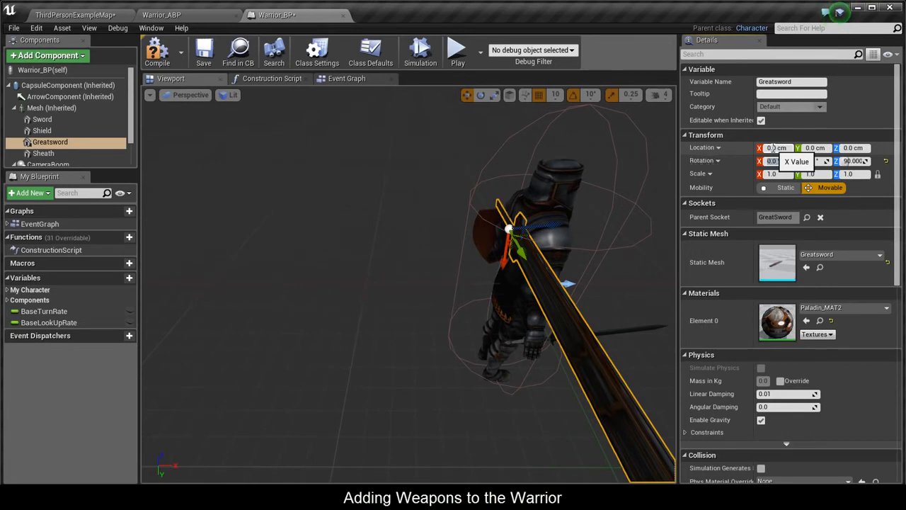
type("0")
key("Return")
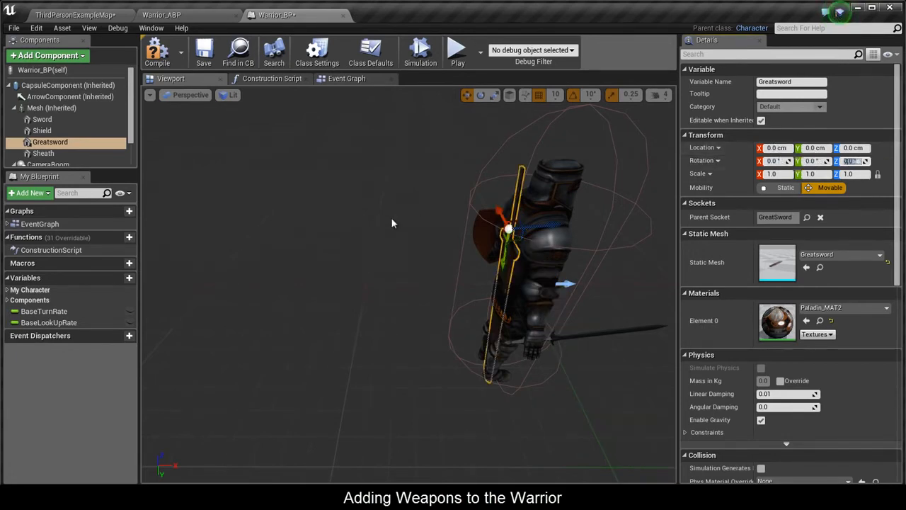
Raise the Greatsword on the Warrior's back to about -20 cm in Y and scale it to 0.75 on all axes
left_click_drag(392, 220, 637, 180, "alt")
key("f")
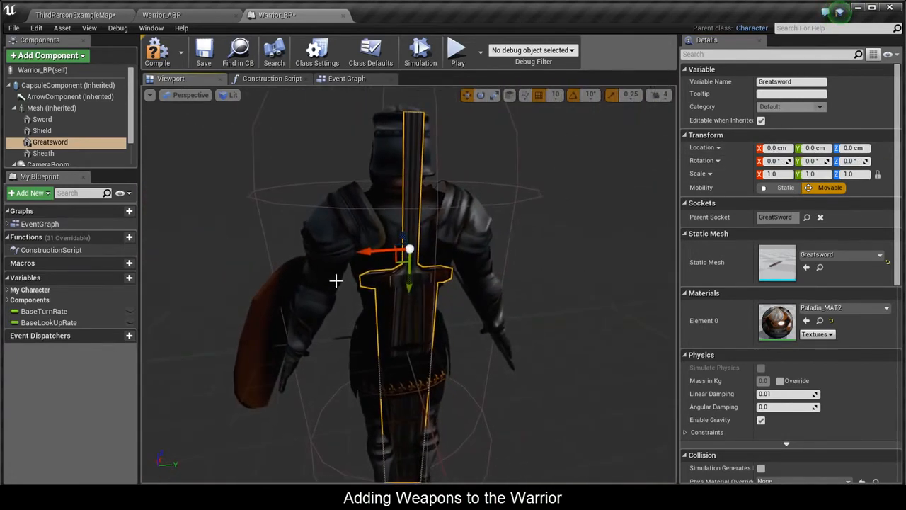
left_click_drag(410, 286, 524, 205)
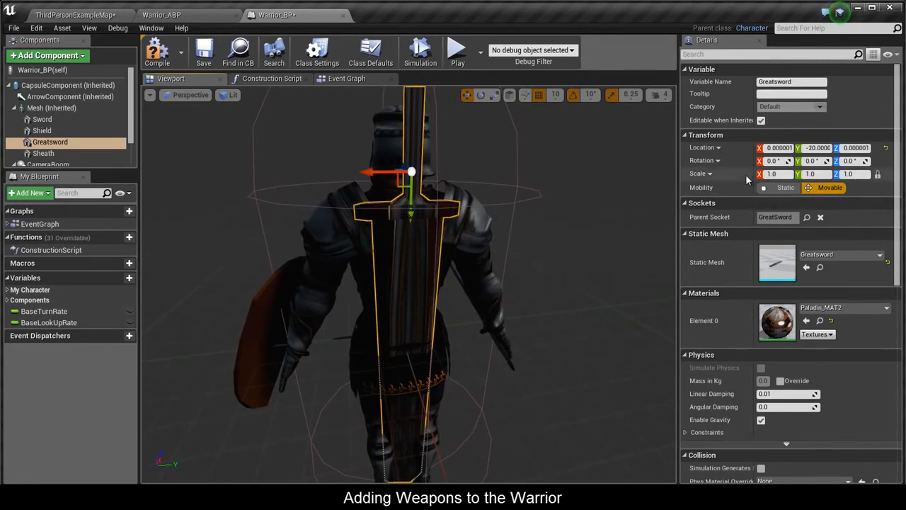
type("0.75")
key("Return")
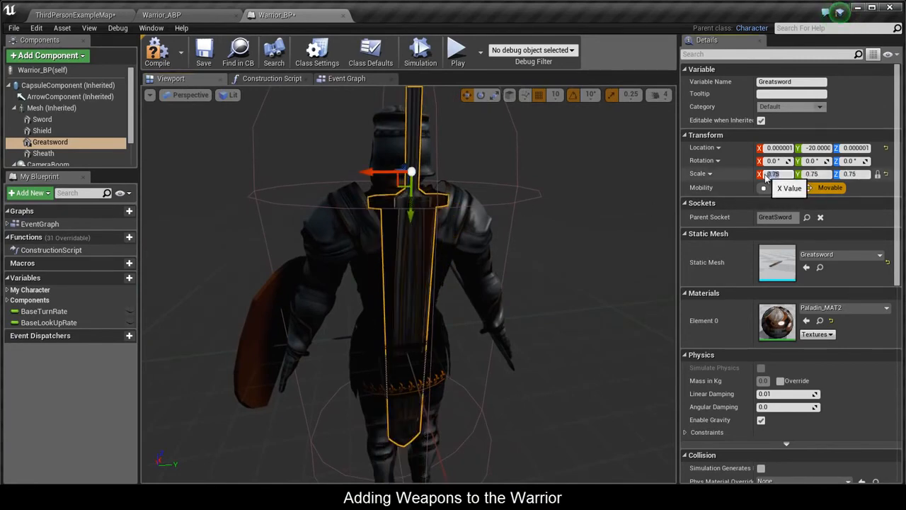
Tilt the Greatsword about 10° around its X axis to follow the Warrior's back
left_click_drag(522, 255, 509, 209, "alt")
key("e")
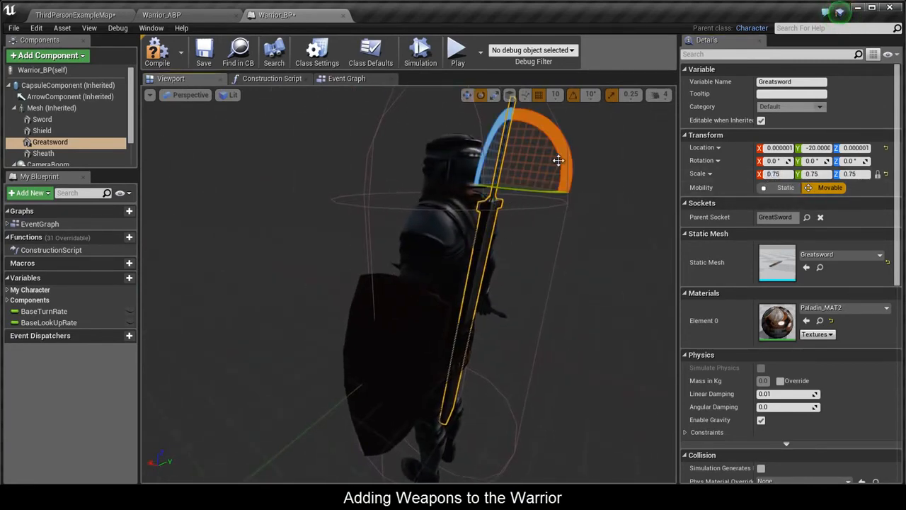
left_click_drag(558, 160, 205, 201)
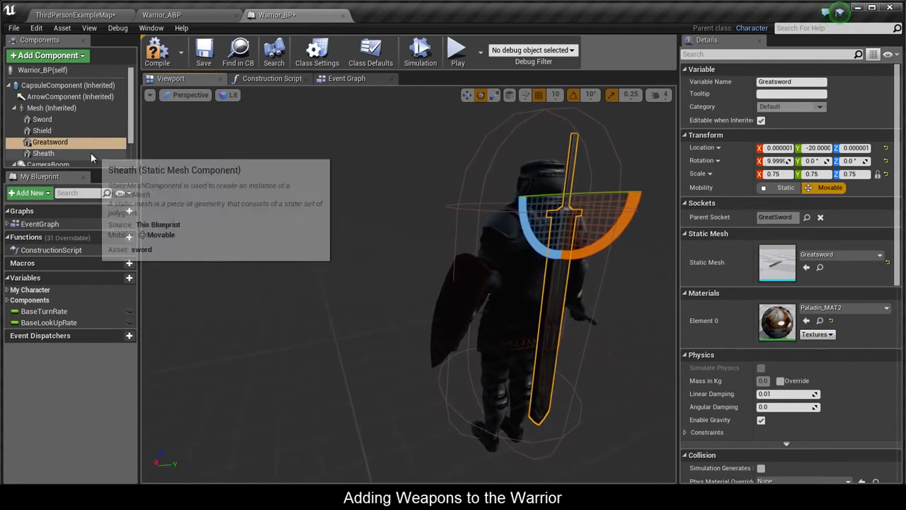
Scale the Sheath component to 2.5 on all three axes
left_click(43, 153)
left_click_drag(533, 258, 871, 314, "alt")
scroll(409, 273, "up", 5)
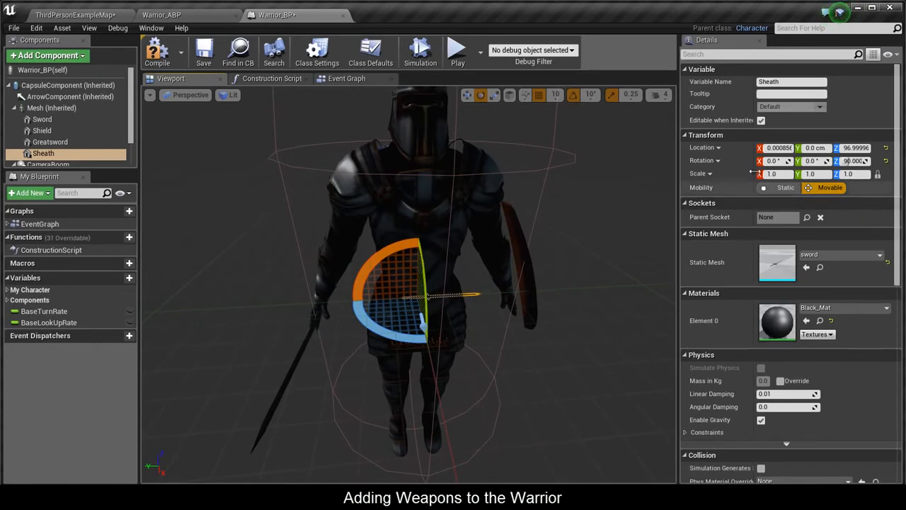
key("Return")
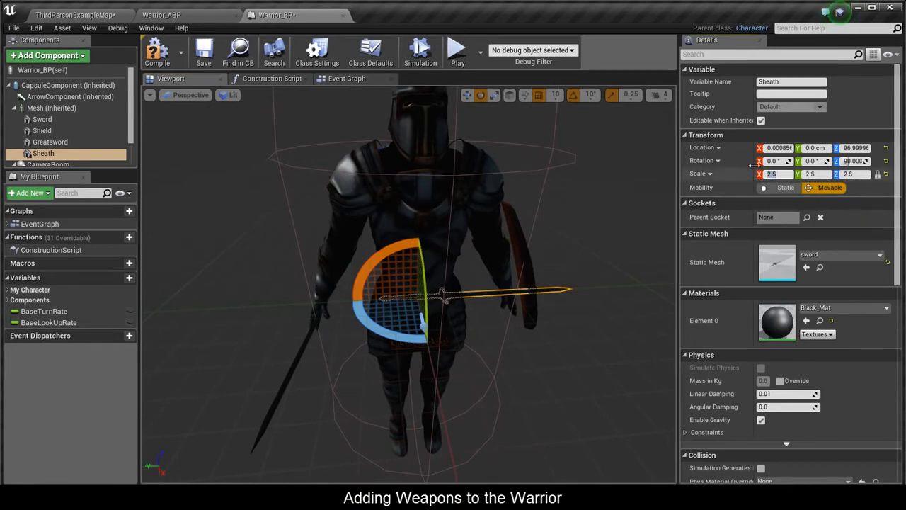
Attach the Sheath component to the Sheath socket and set its location and rotation to 0 on all axes
left_click(807, 217)
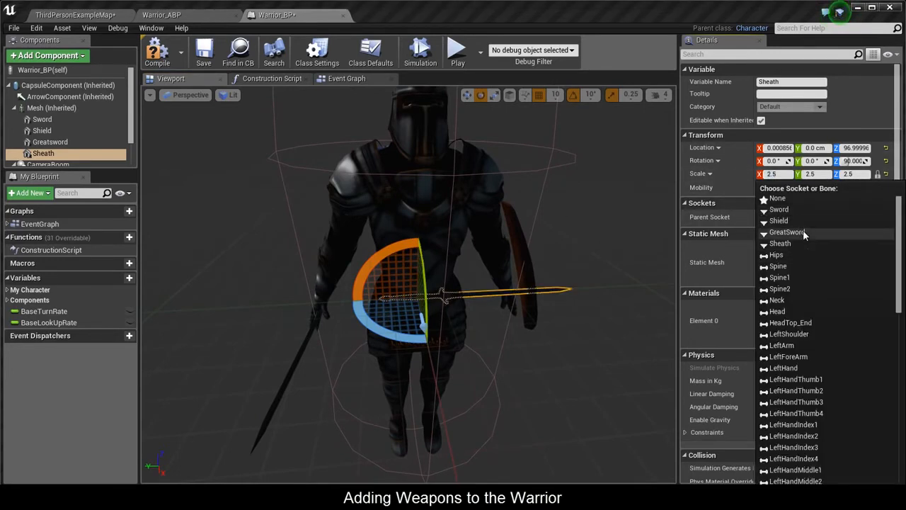
left_click(786, 243)
right_click_drag(537, 374, 527, 362)
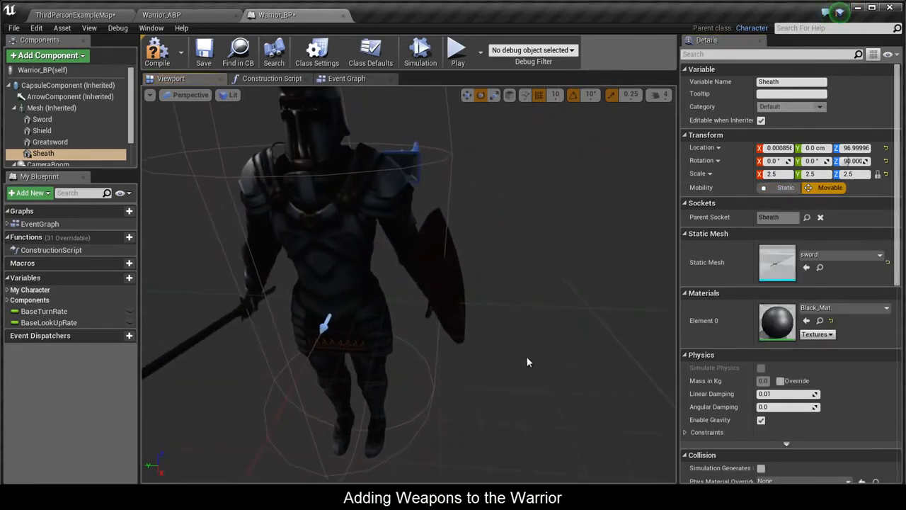
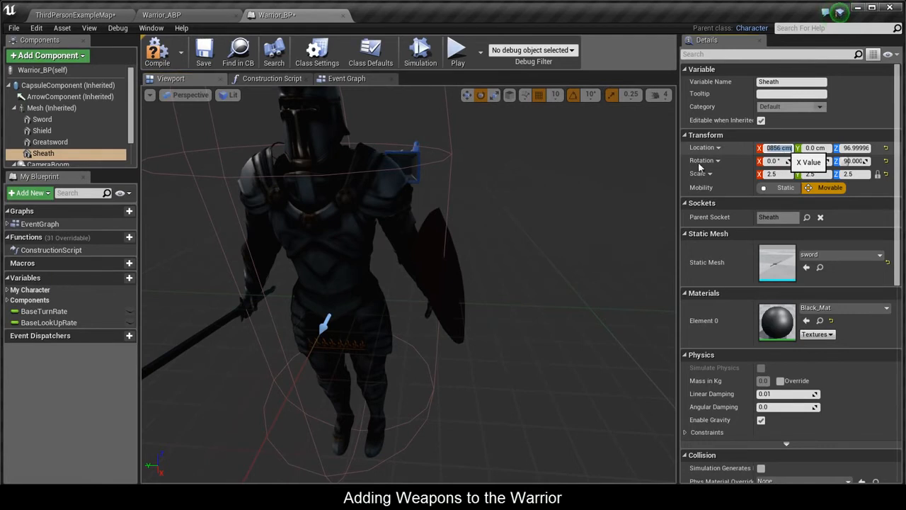
key("Return")
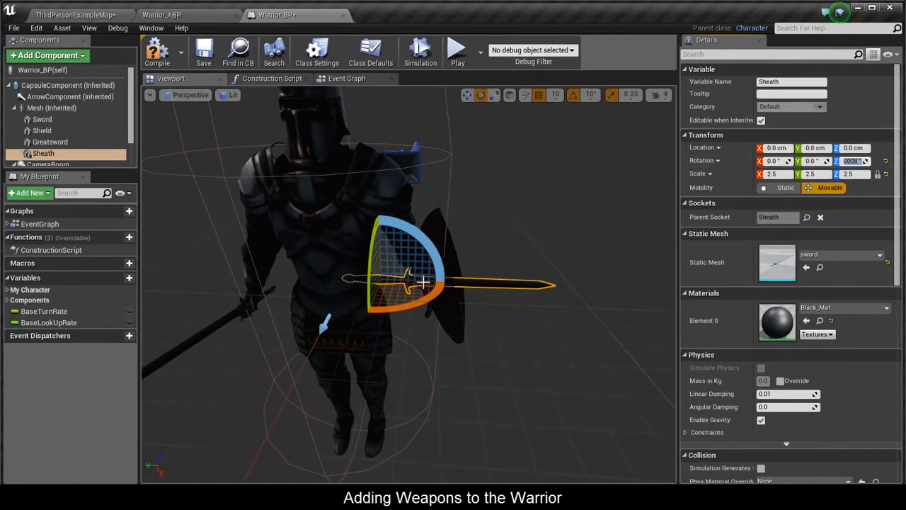
type("0")
key("Return")
Rotate the Sheath sword to about -90° X, 40° Y and 90° Z so it slants backward along the hip
left_click_drag(459, 269, 850, 183, "alt")
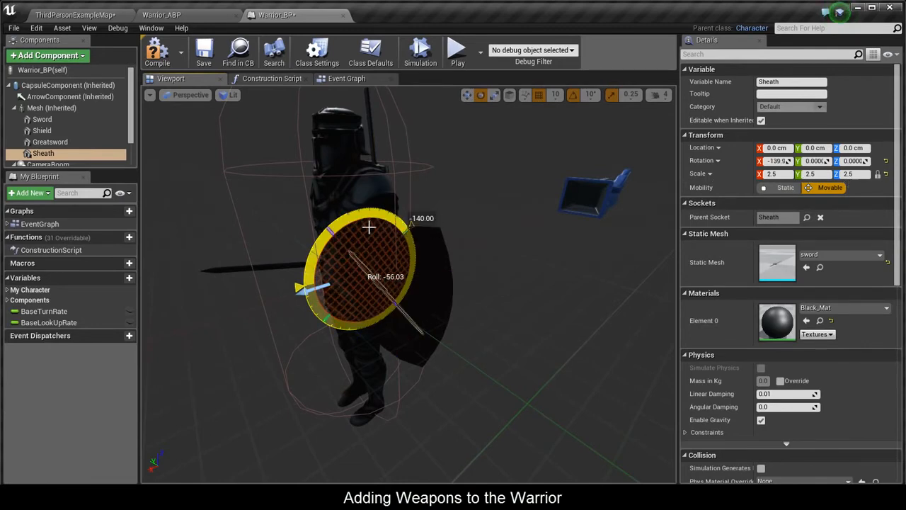
left_click_drag(330, 334, 128, 262, "alt")
key("f")
key("e")
left_click_drag(499, 261, 279, 245)
Move the Sheath sword against the Warrior's left hip, to a location of about 0 X, 1.2 Y and 14.1 Z
key("w")
left_click_drag(369, 244, 495, 236)
scroll(375, 235, "down", 4)
left_click_drag(449, 274, 1, 265, "alt")
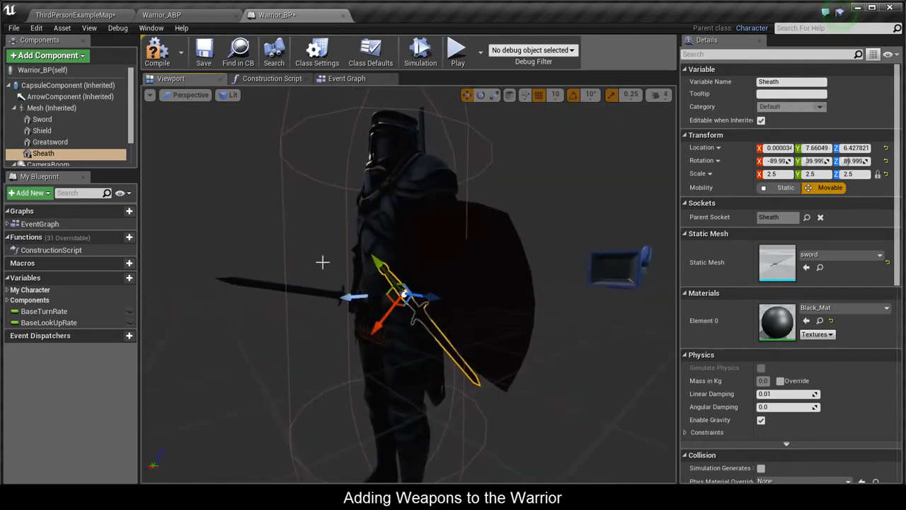
scroll(14, 264, "up", 5)
key("f")
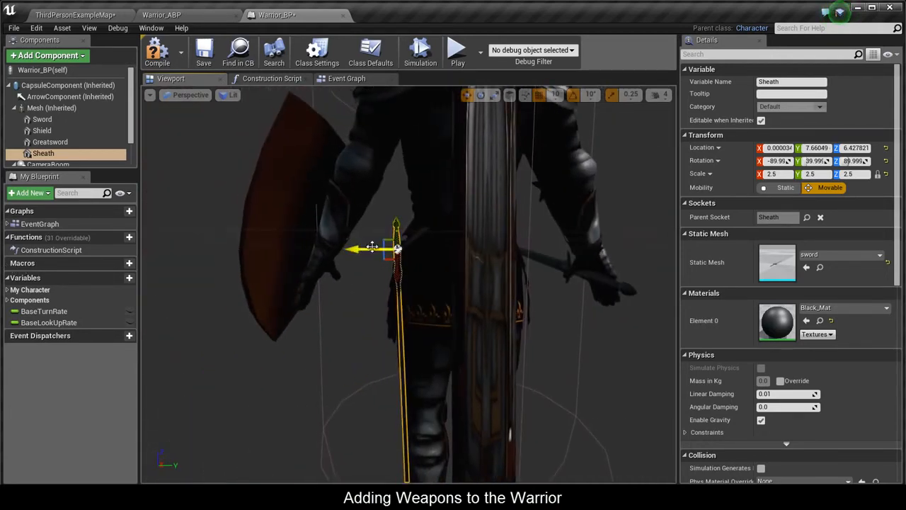
left_click_drag(367, 228, 356, 213)
scroll(660, 228, "down", 5)
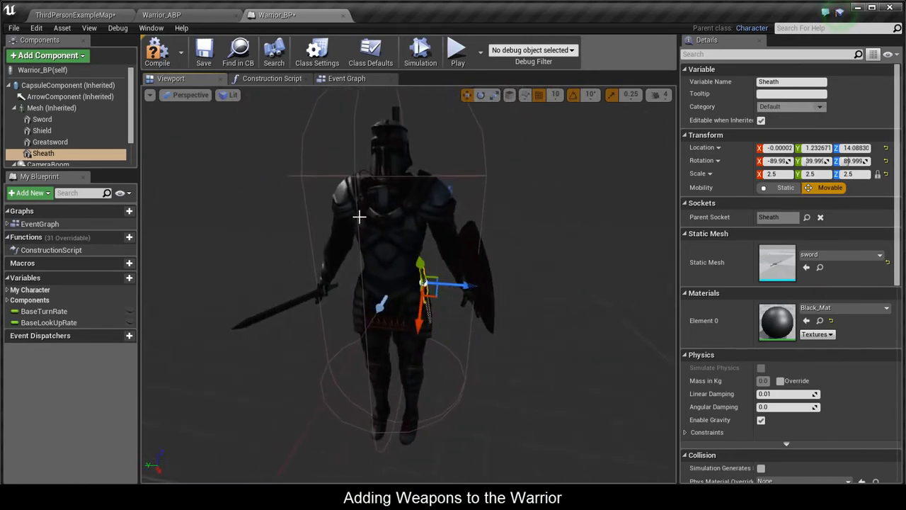
Set the animation mode of the Warrior's inherited mesh to Use Animation Asset
left_click(394, 226)
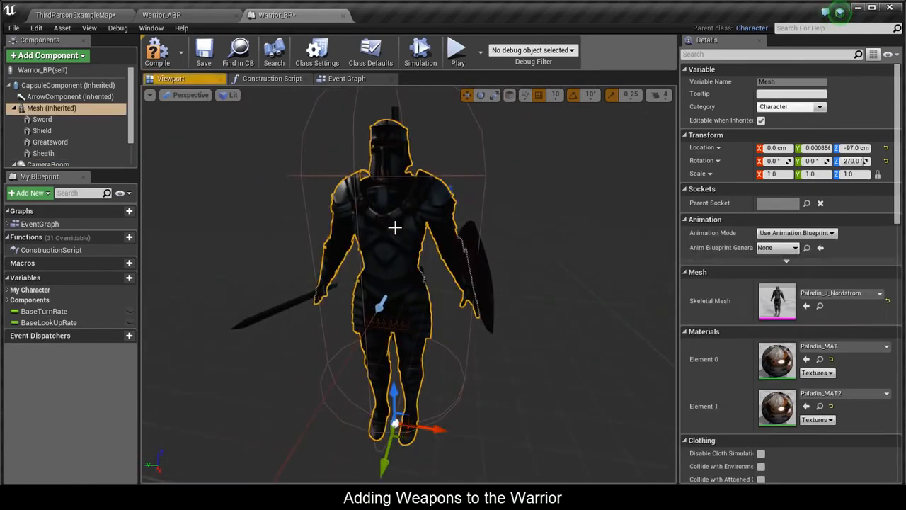
left_click(793, 233)
left_click(814, 252)
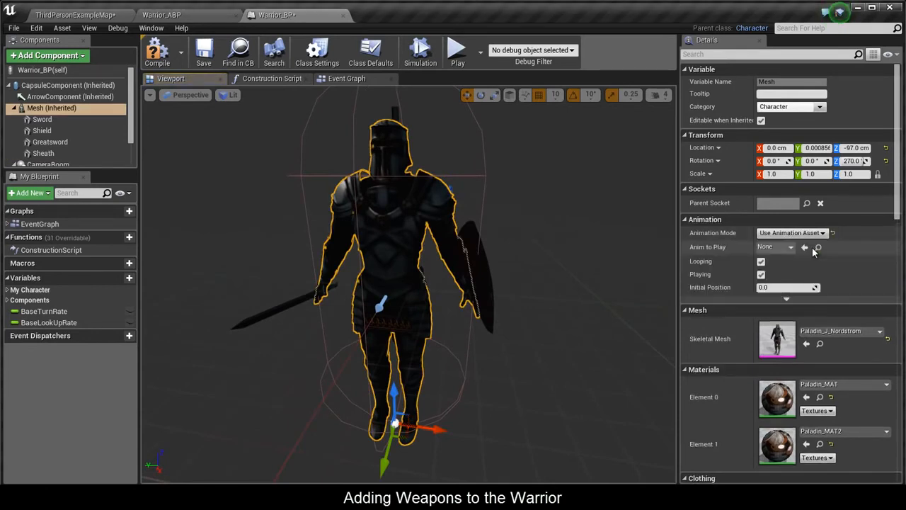
left_click(786, 250)
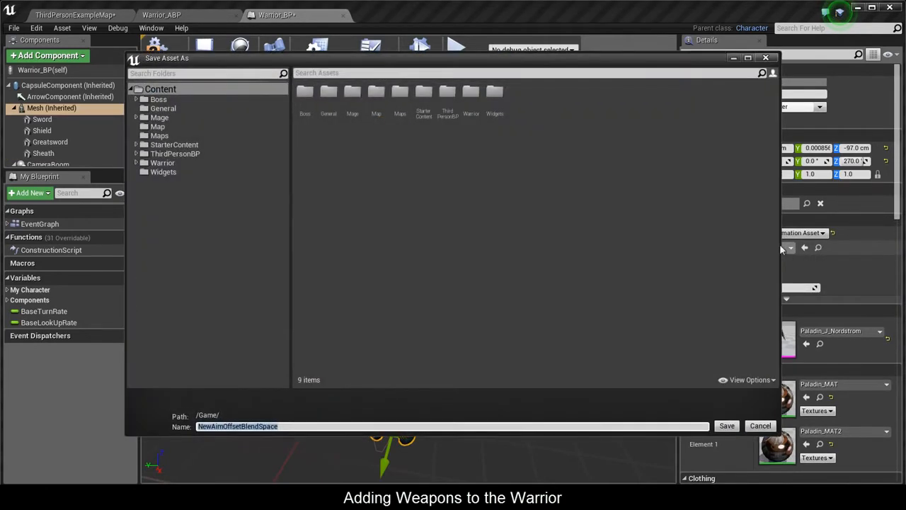
left_click(774, 57)
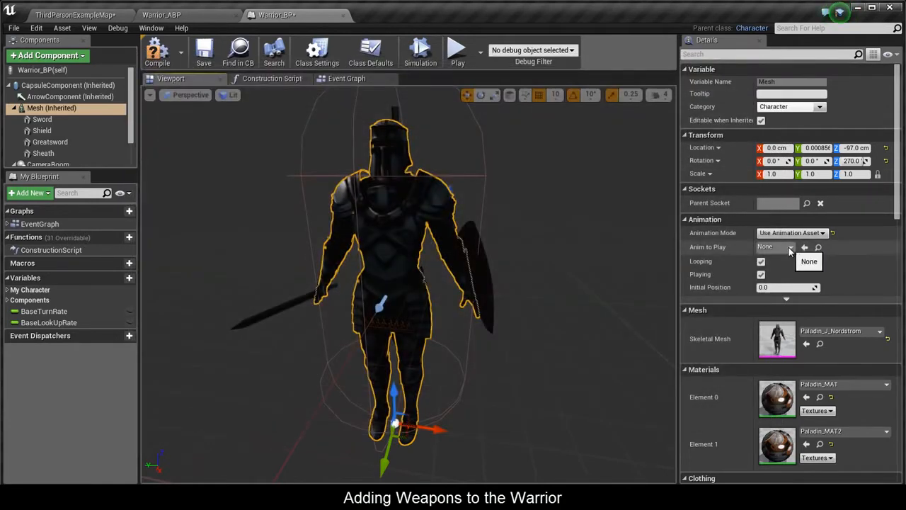
left_click(788, 249)
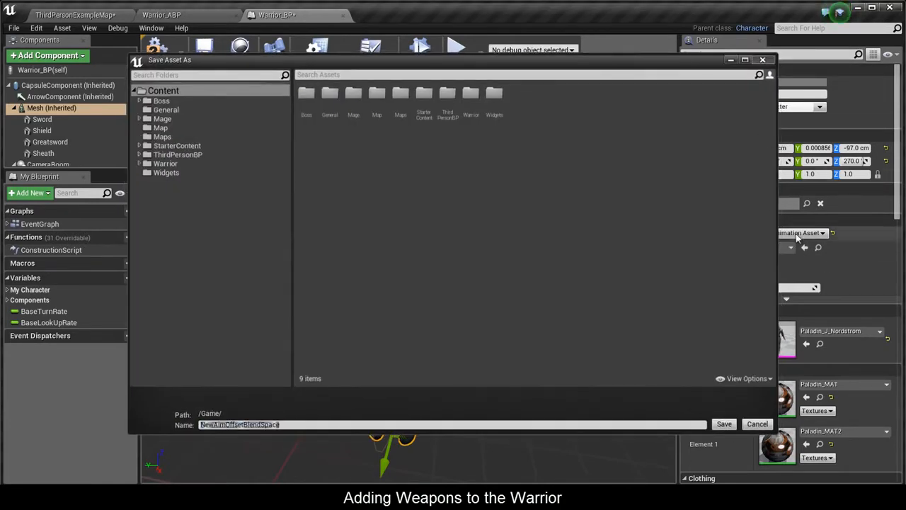
left_click(765, 58)
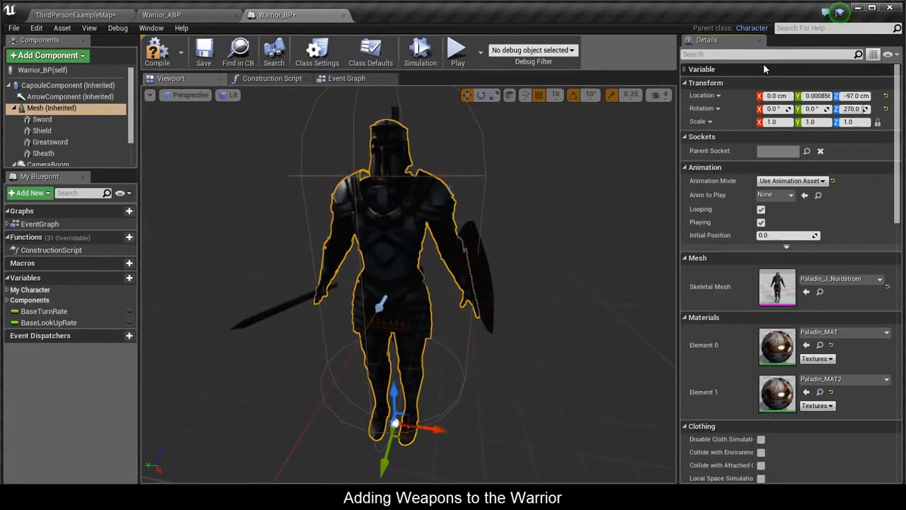
left_click(440, 225)
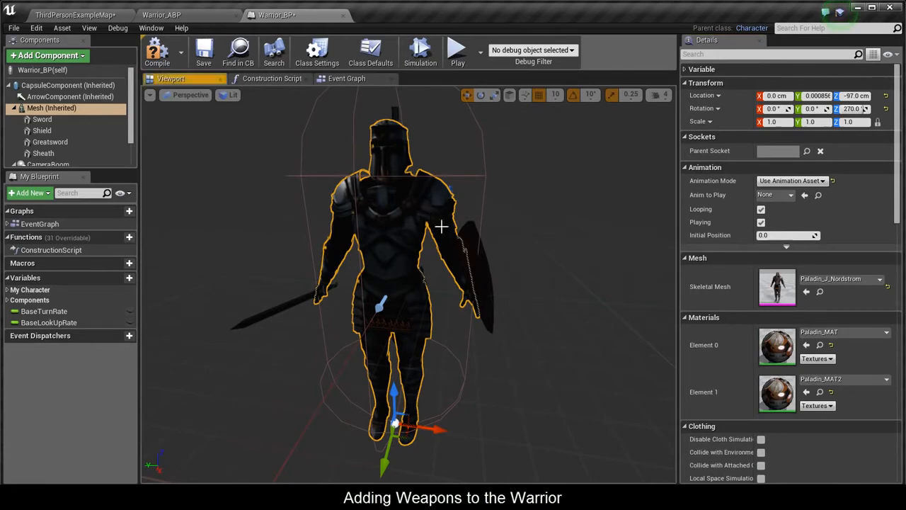
left_click(794, 196)
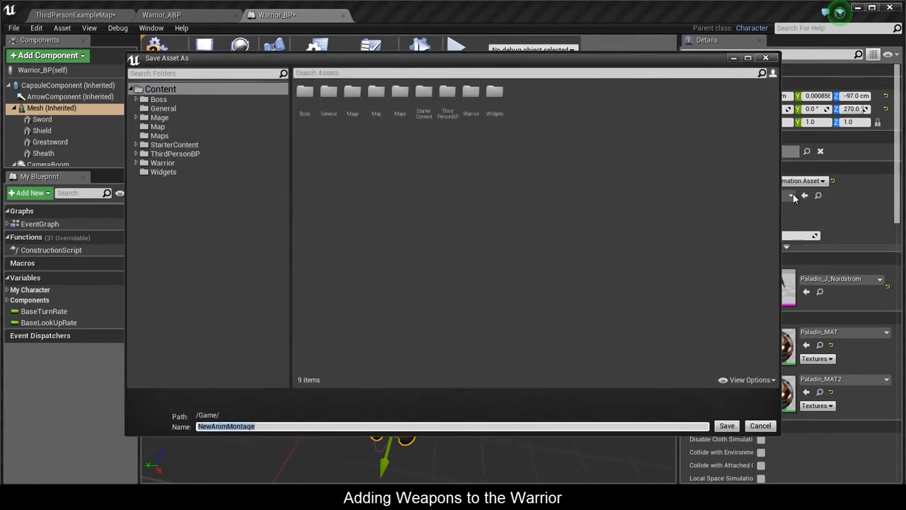
left_click(766, 58)
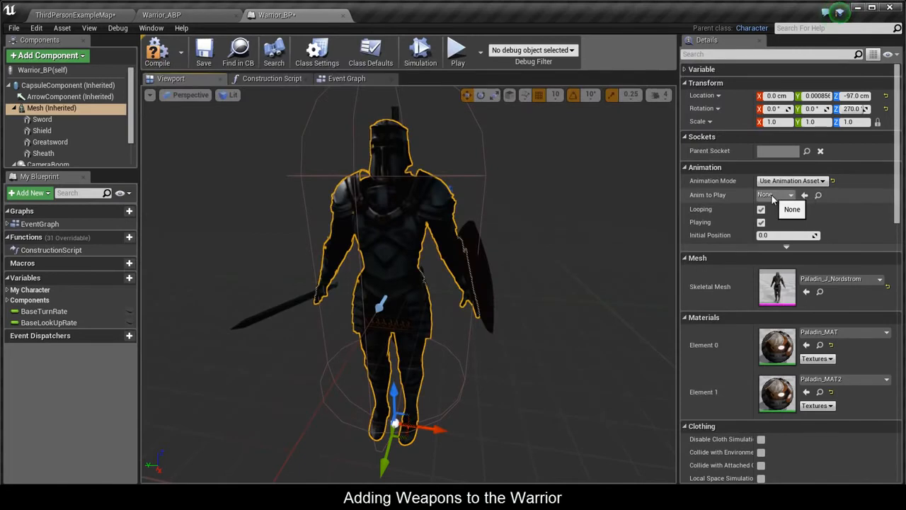
left_click(772, 197)
left_click(772, 194)
left_click(766, 58)
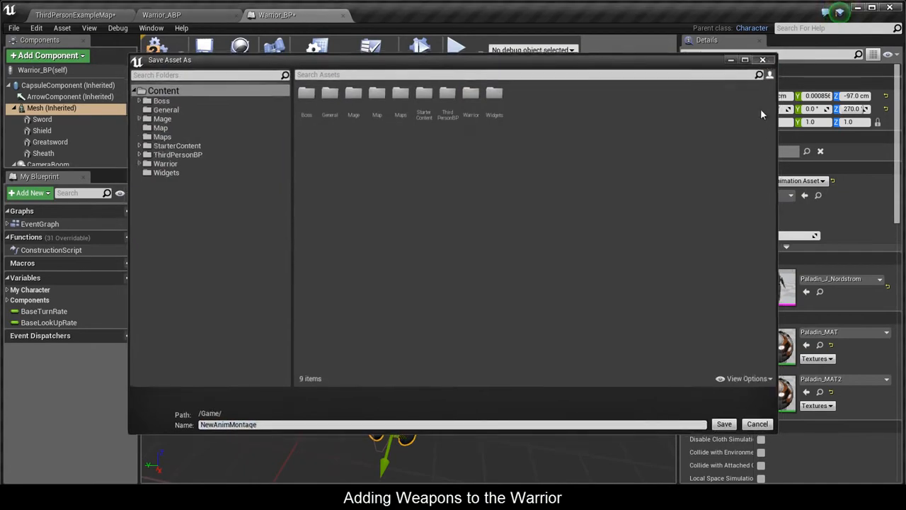
Assign draw_sword_2 as the mesh's animation to play and inspect the Sword and Shield in motion from the front
left_click(775, 195)
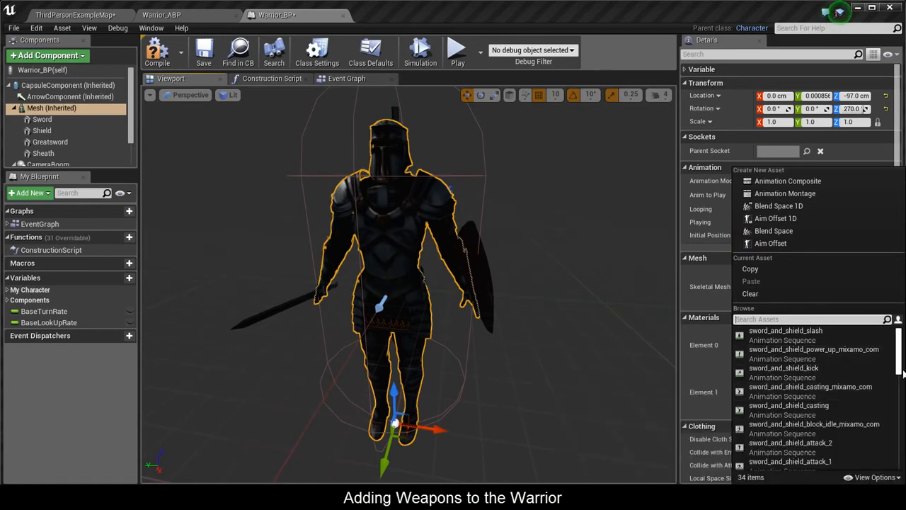
left_click_drag(904, 373, 904, 437)
scroll(901, 352, "up", 1)
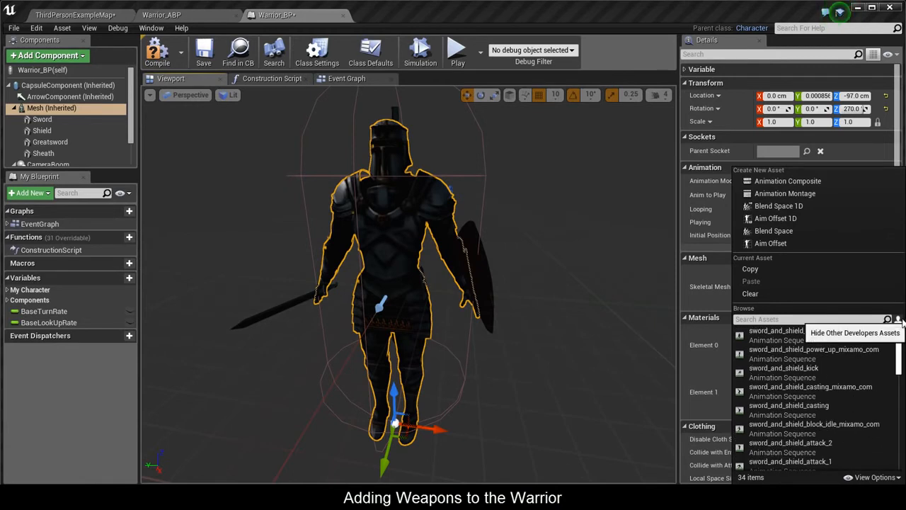
scroll(903, 360, "down", 2)
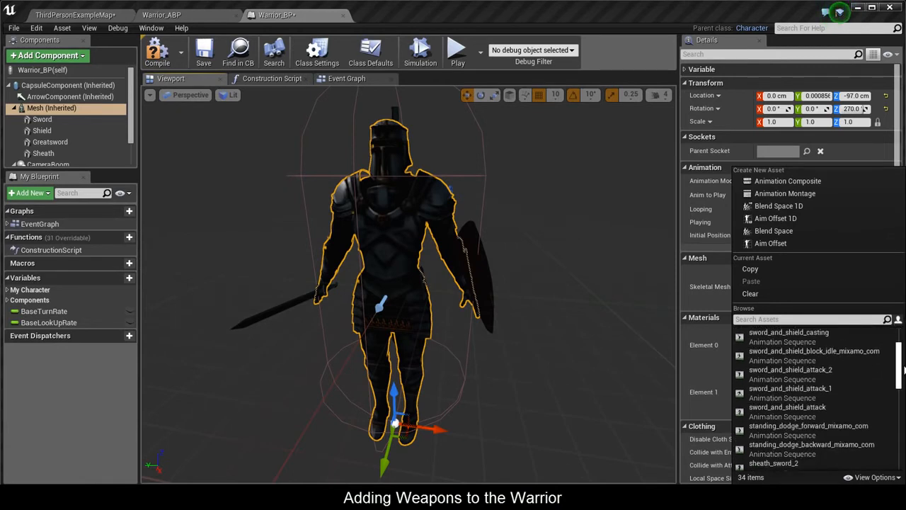
scroll(904, 368, "up", 1)
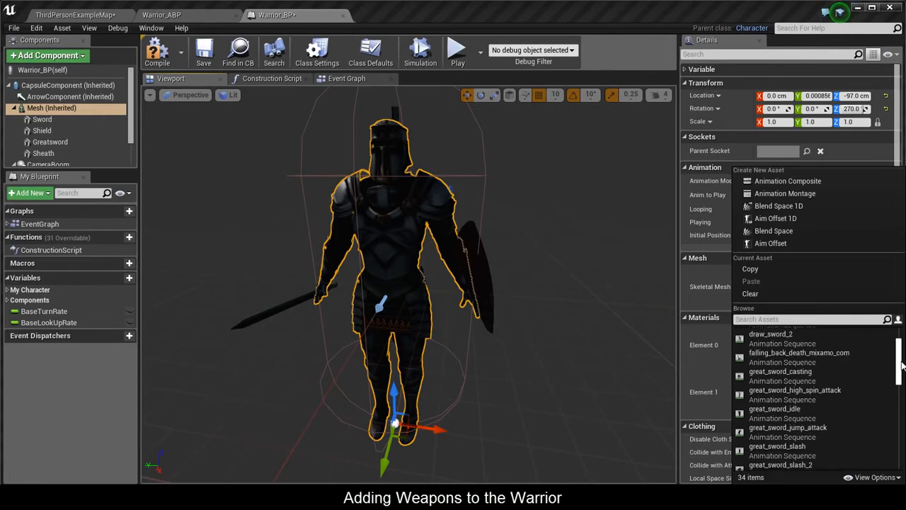
scroll(902, 364, "up", 1)
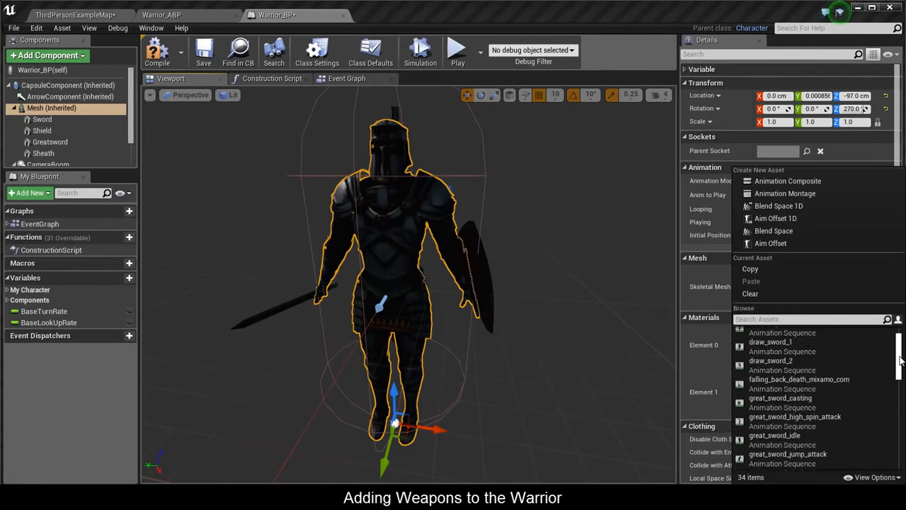
left_click(829, 362)
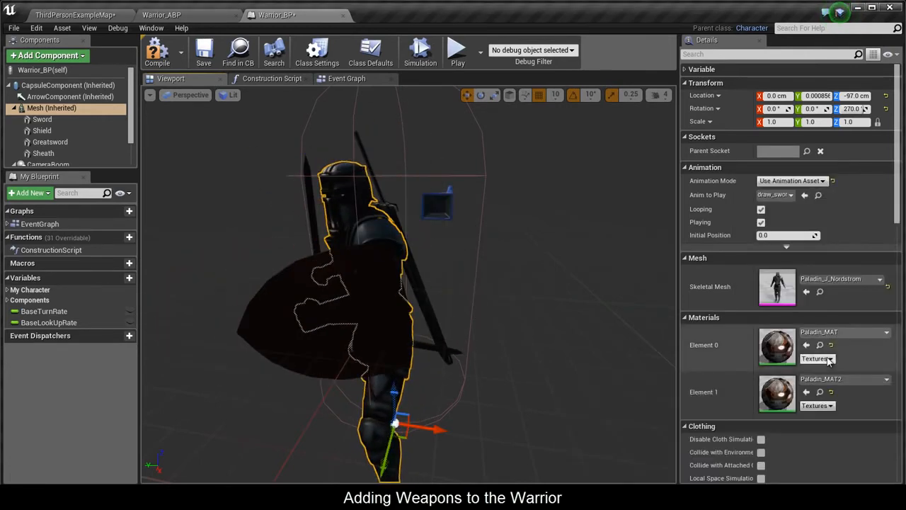
left_click(146, 63)
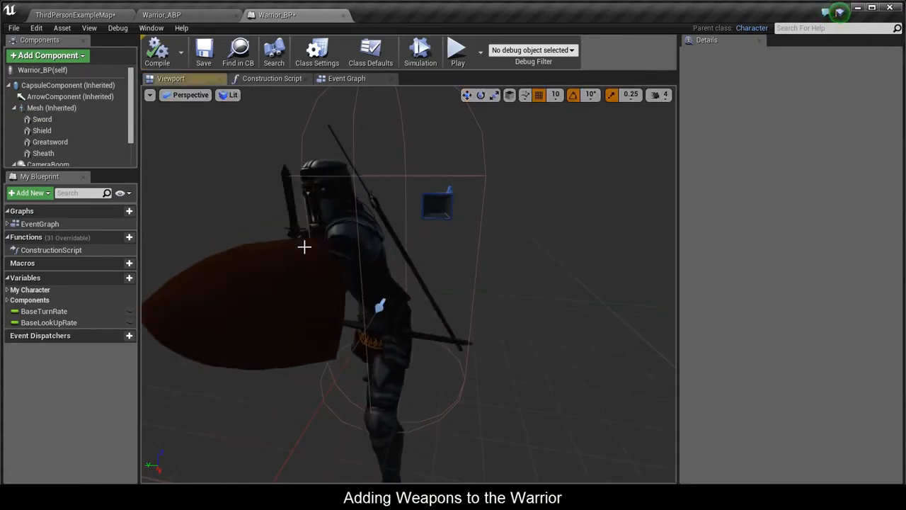
left_click_drag(406, 249, 903, 211)
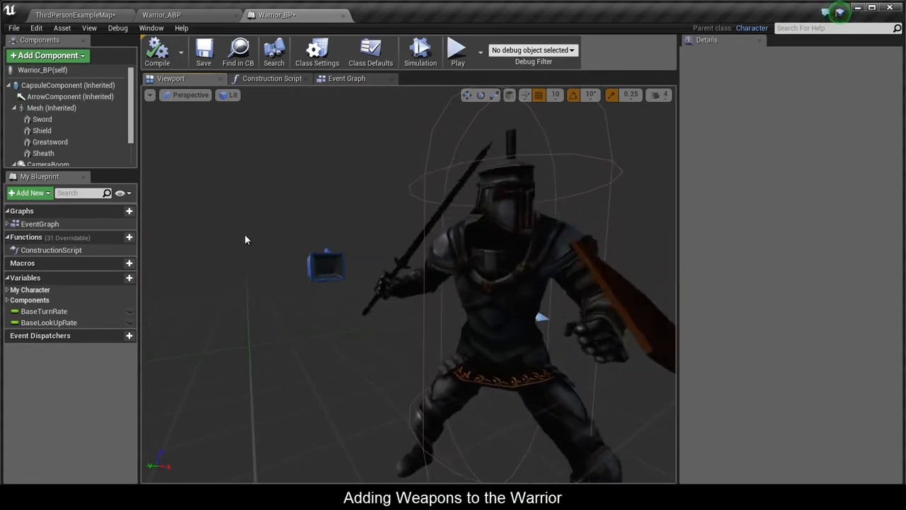
Change the mesh's animation to draw_a_great_sword_2 and check how the weapons follow the Warrior from several sides
left_click(485, 221)
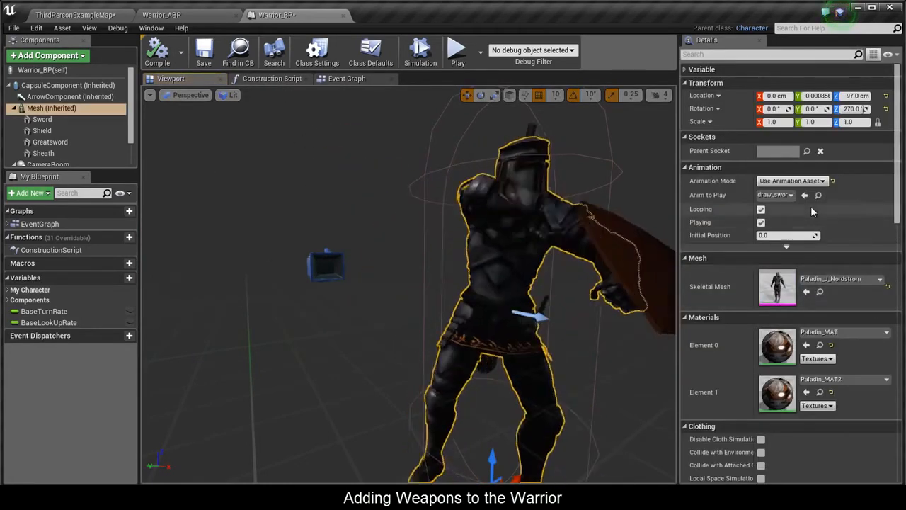
left_click(775, 195)
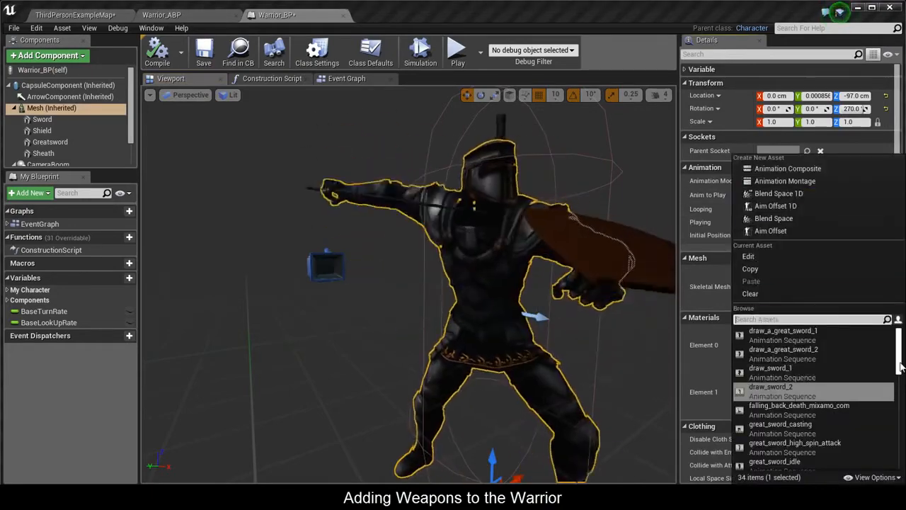
mouse_move(899, 364)
left_mouse_down()
mouse_move(900, 377)
mouse_move(901, 354)
left_mouse_up()
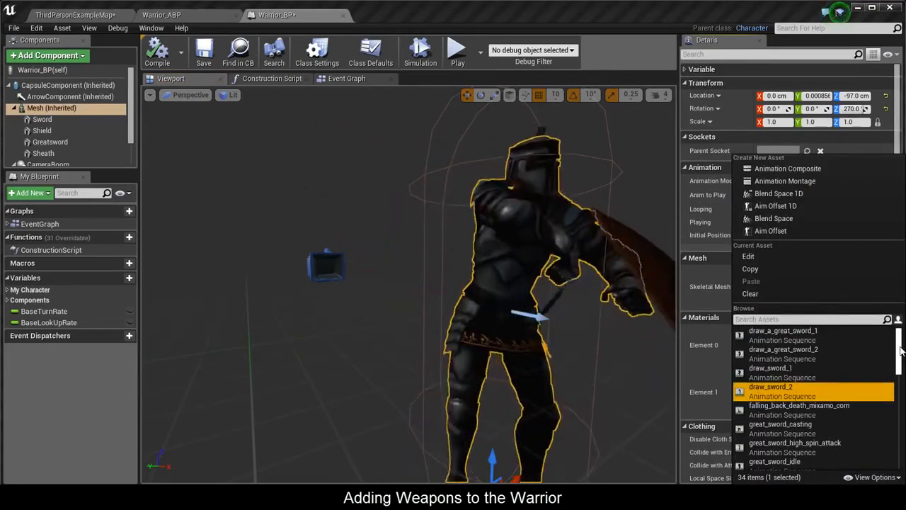
left_click(783, 350)
left_click_drag(470, 207, 356, 190)
left_click(146, 59)
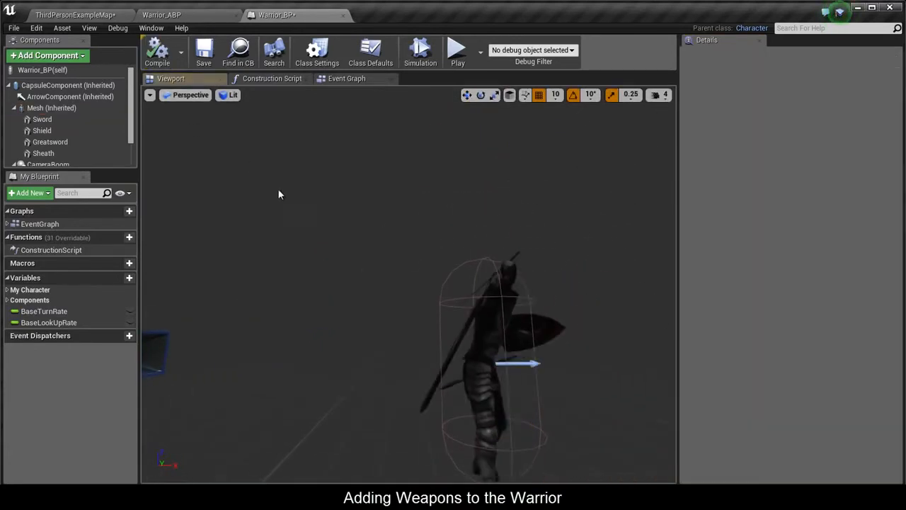
left_click_drag(411, 231, 563, 232)
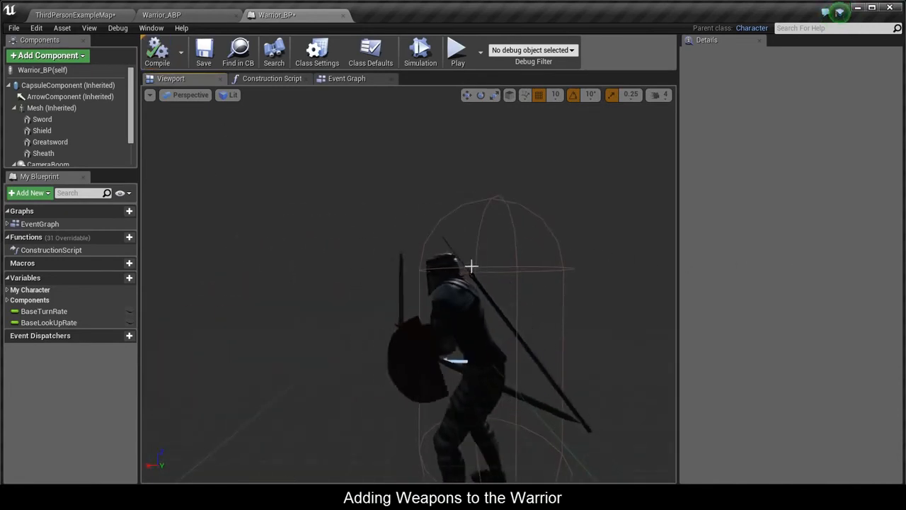
Return the Warrior mesh's animation mode to Use Animation Blueprint, leaving the animation blueprint class at None
left_click(480, 283)
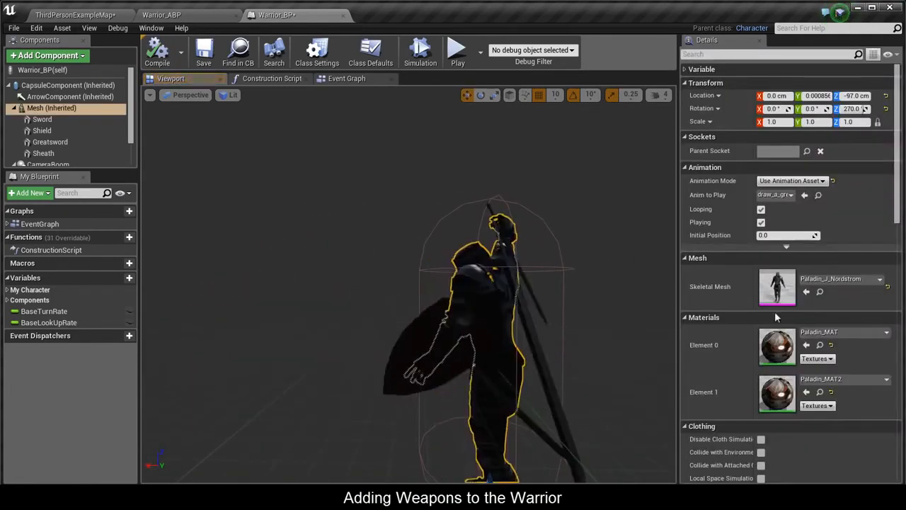
left_click(792, 181)
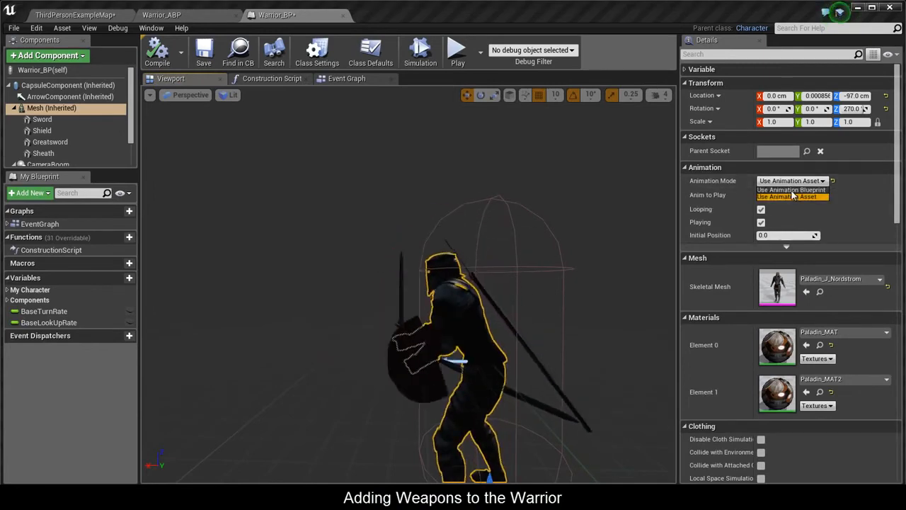
left_click(792, 190)
left_click(778, 195)
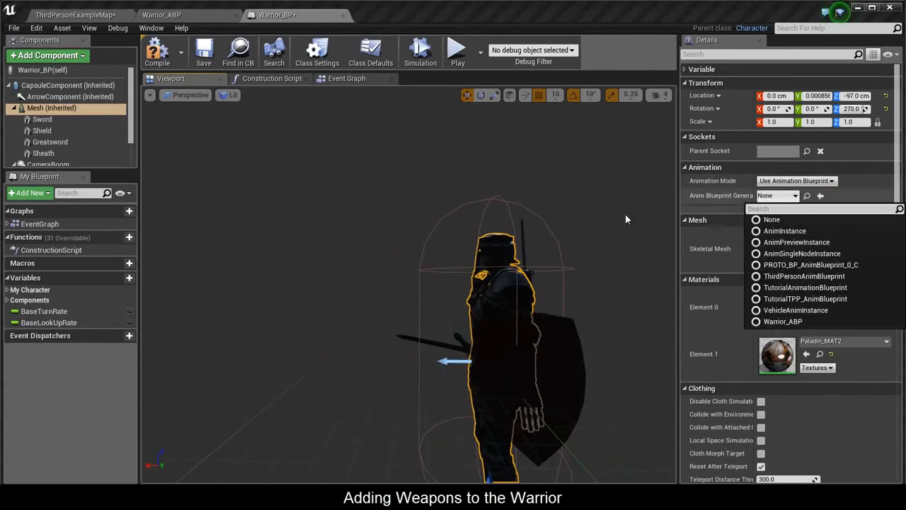
right_click_drag(625, 213, 775, 293)
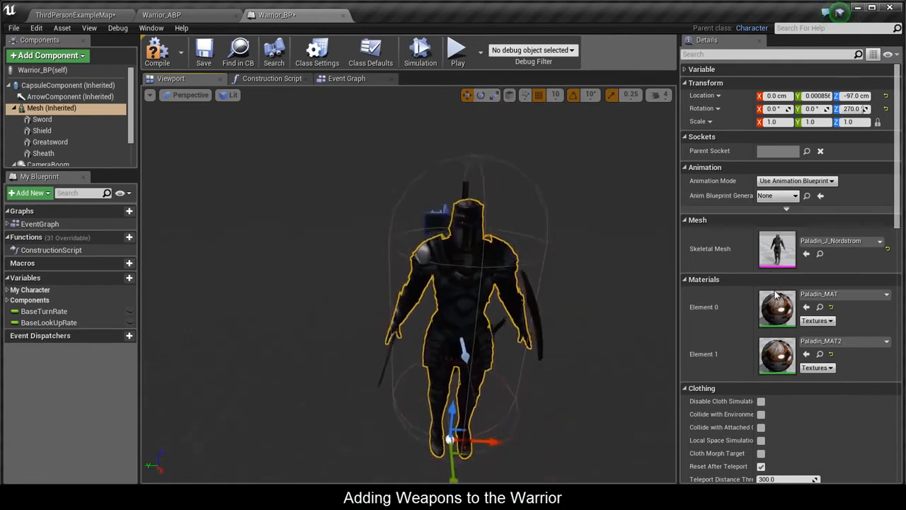
Enable Hidden in Game for the Sheath sword component at the Warrior's hip
right_click_drag(654, 324, 467, 222)
scroll(313, 309, "up", 5)
left_click_drag(387, 253, 849, 209, "alt")
scroll(315, 238, "up", 3)
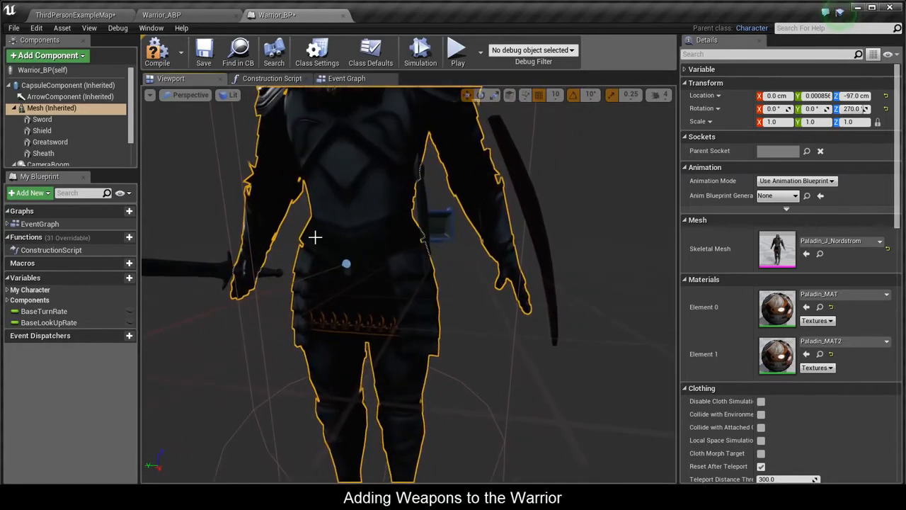
left_click(423, 204)
scroll(902, 394, "down", 5)
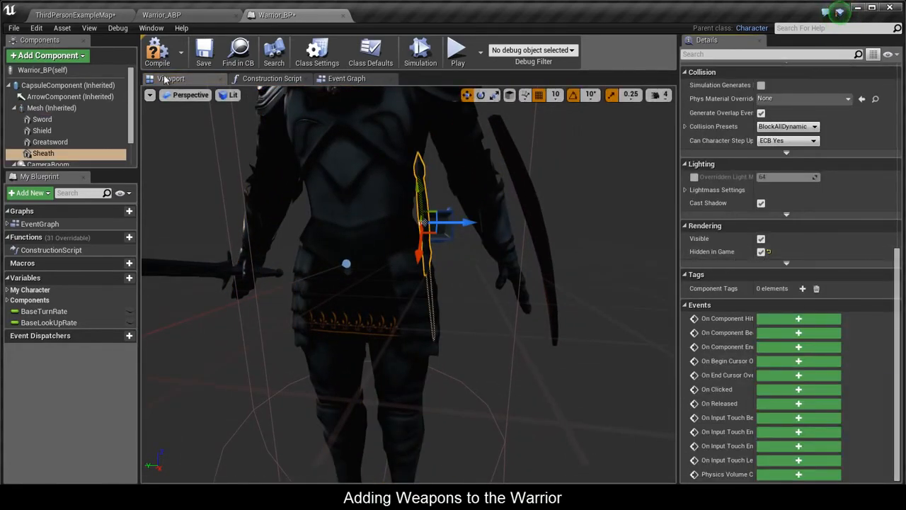
scroll(334, 237, "down", 5)
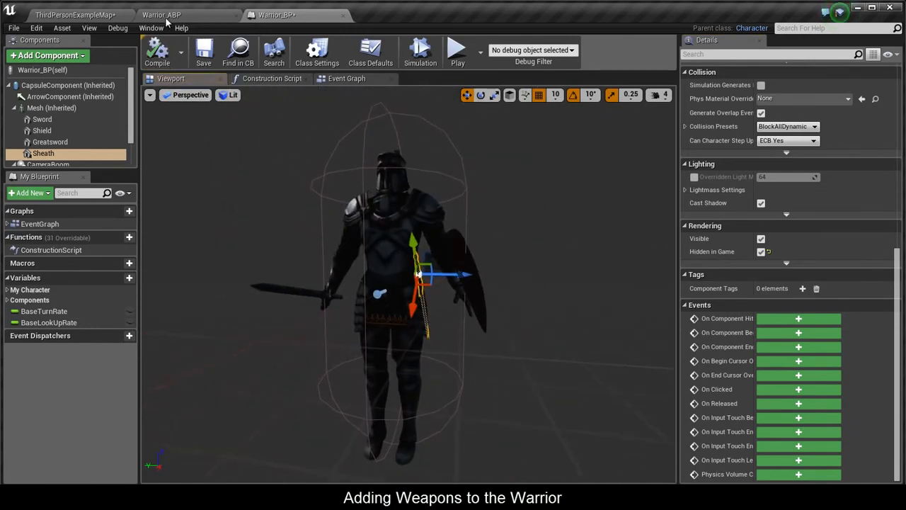
Play ThirdPersonExampleMap and choose the Blue level to test the characters in game
left_click(89, 17)
left_click(496, 56)
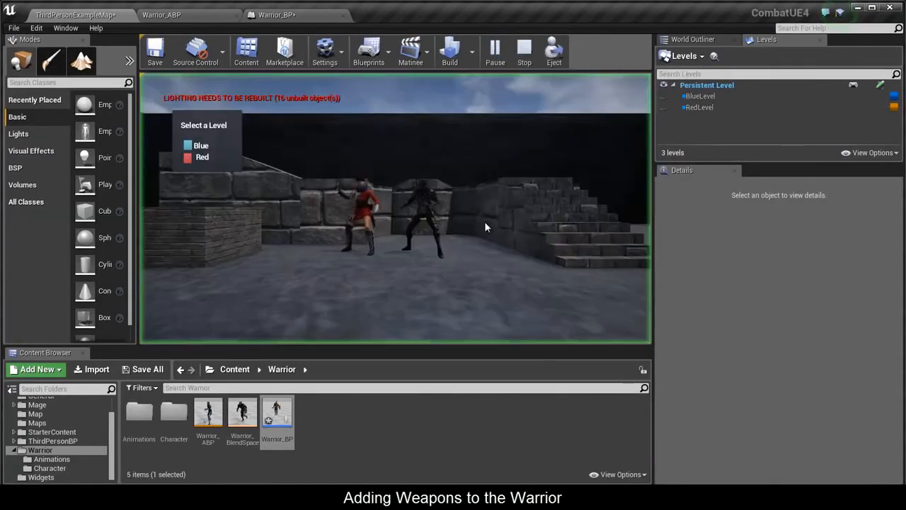
left_click(189, 147)
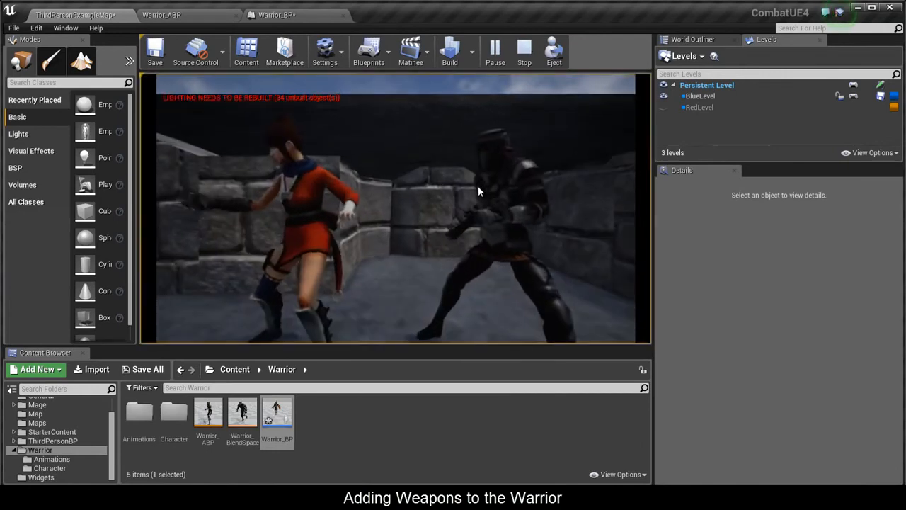
Start the game as the Warrior, check its weapons from several sides in the Blue level, and end the play session
left_click(582, 157)
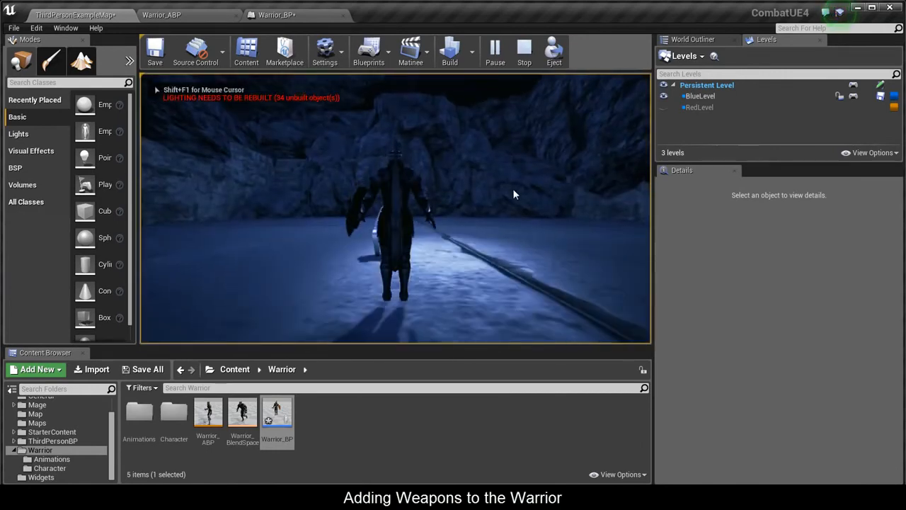
left_click(512, 191)
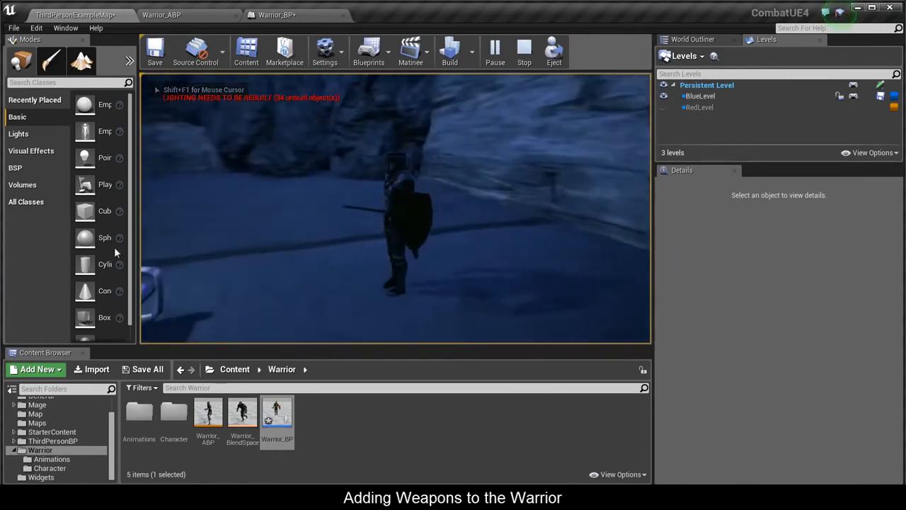
key("s")
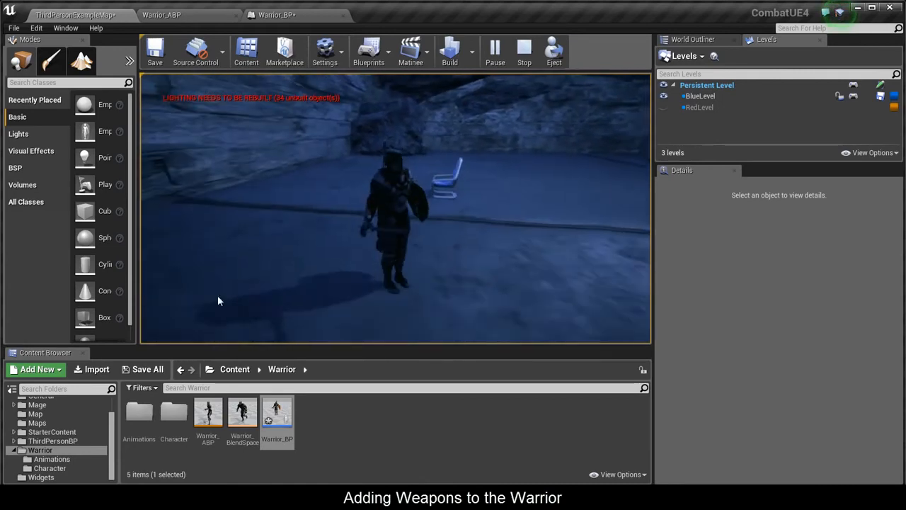
key("a")
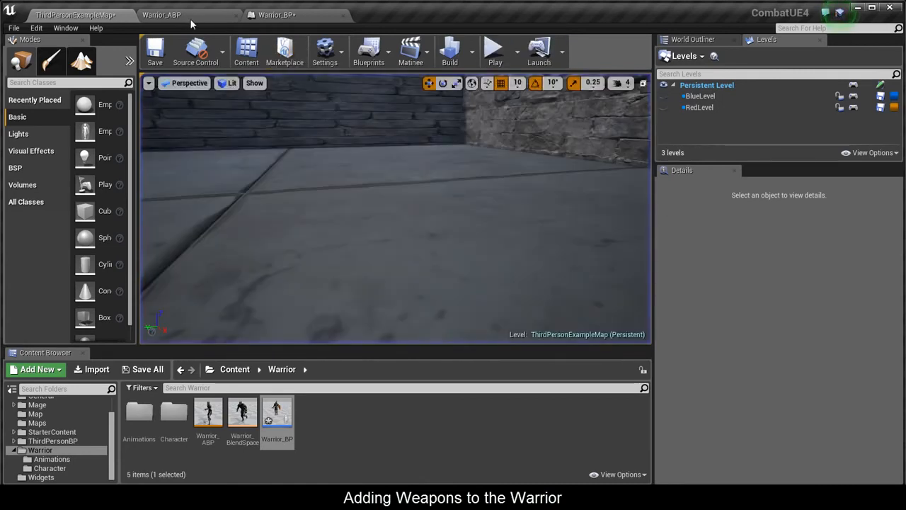
Assign Warrior_ABP as the animation blueprint class of the Warrior mesh in Warrior_BP
left_click(198, 15)
left_click(276, 14)
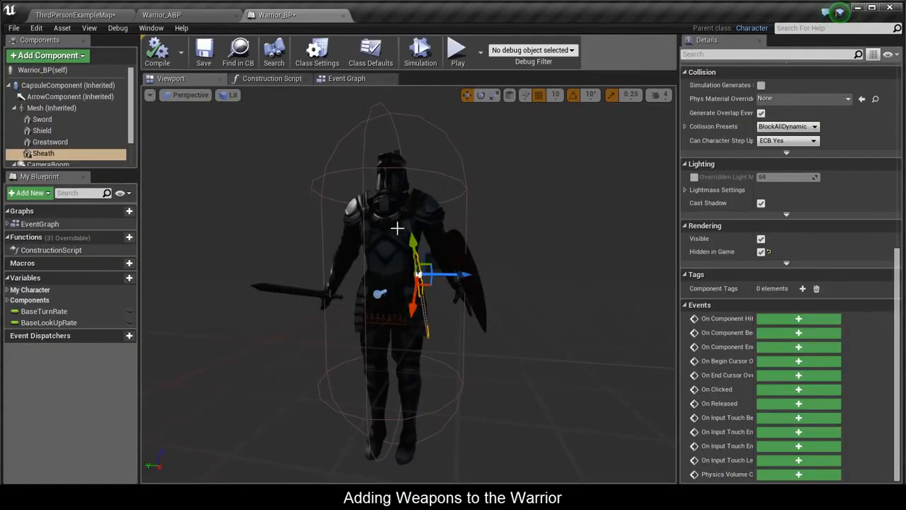
left_click(396, 228)
scroll(898, 191, "up", 5)
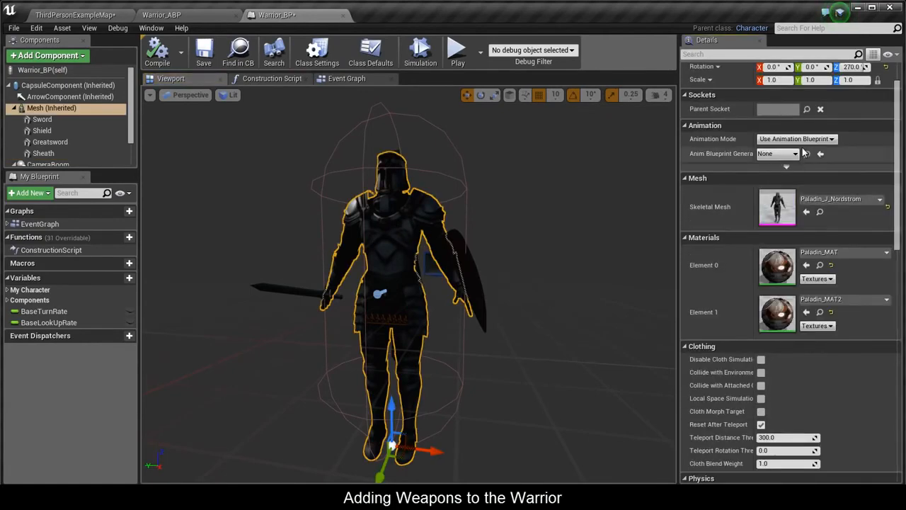
left_click(786, 154)
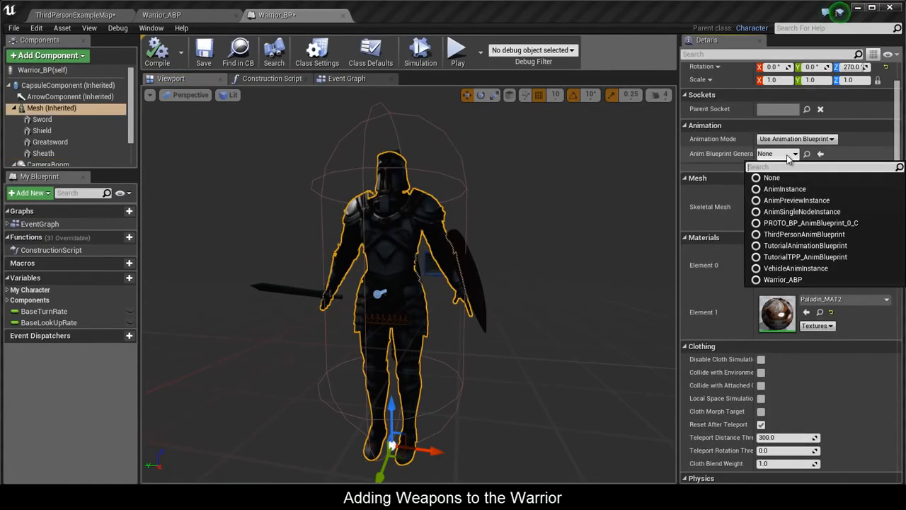
left_click(782, 280)
Play ThirdPersonExampleMap, choose the Blue level and start the game with the Warrior
left_click(99, 16)
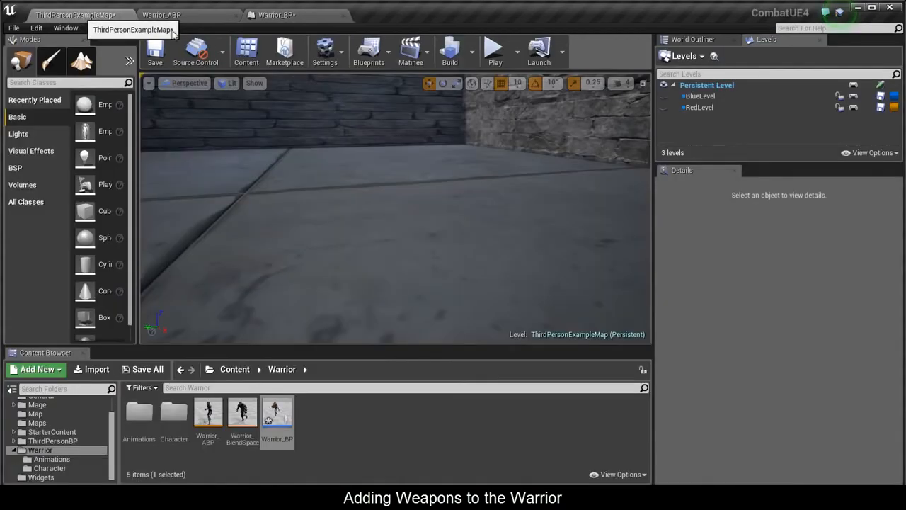
left_click(494, 53)
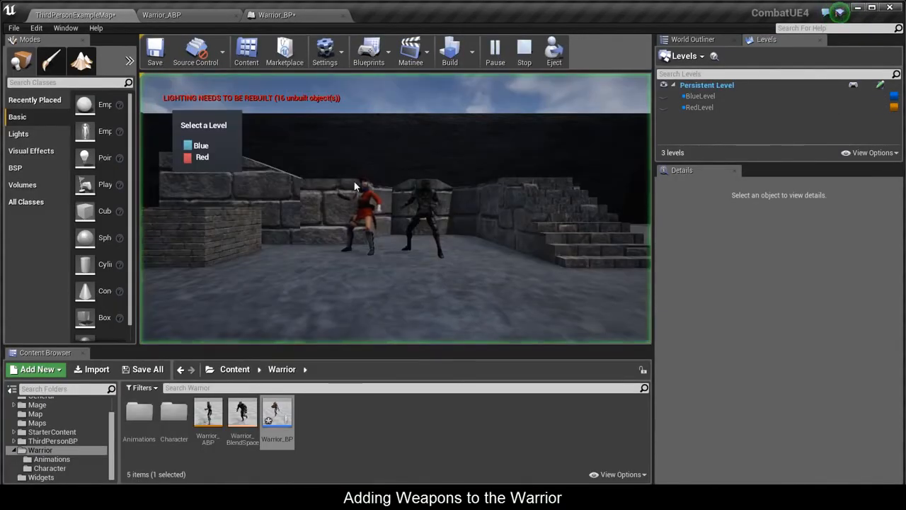
left_click(192, 147)
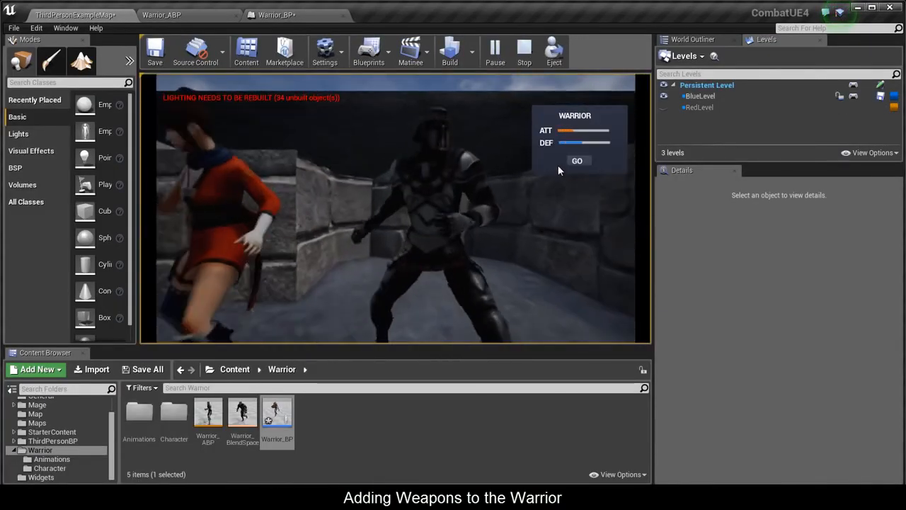
left_click(577, 161)
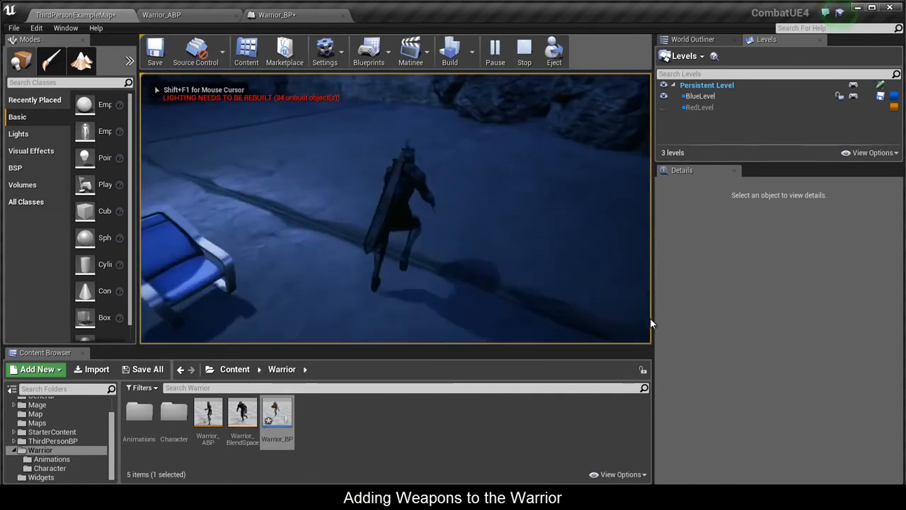
Run the Warrior around the Blue level in different directions and check how the sword, shield and greatsword follow its movement
key("w")
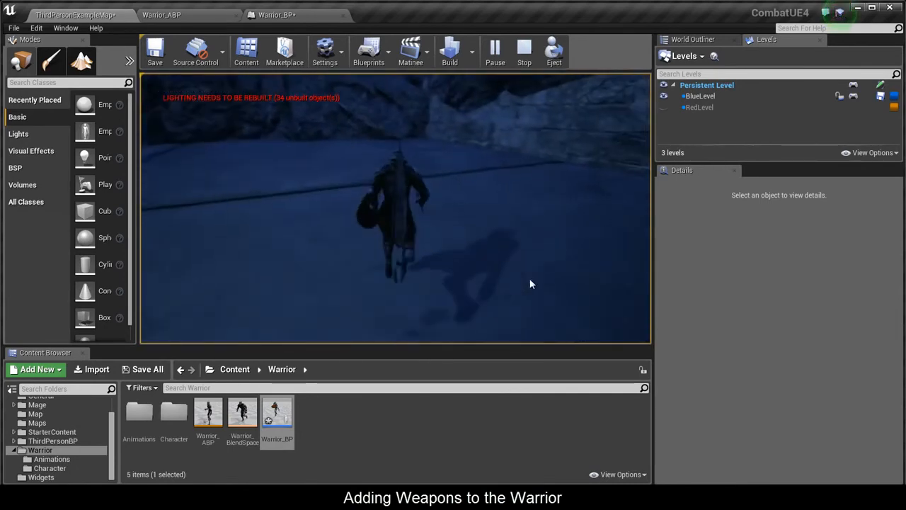
key("a")
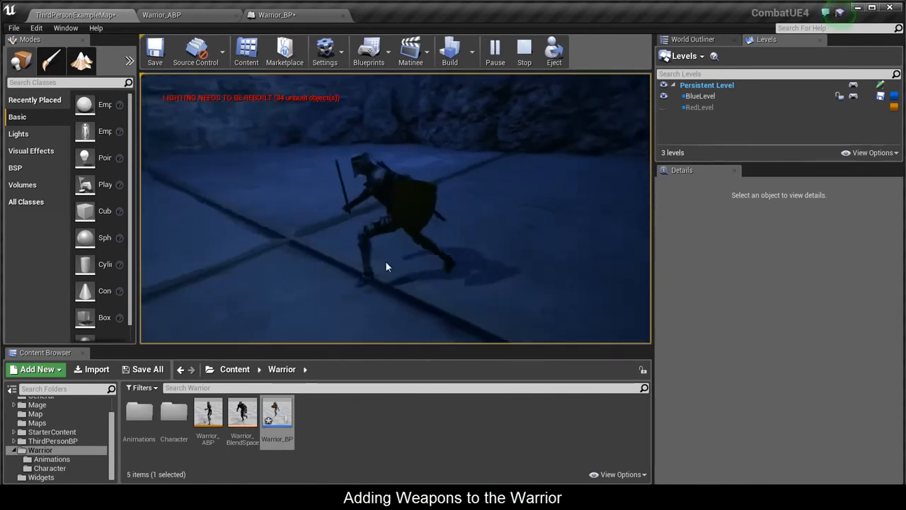
key("w")
key("d")
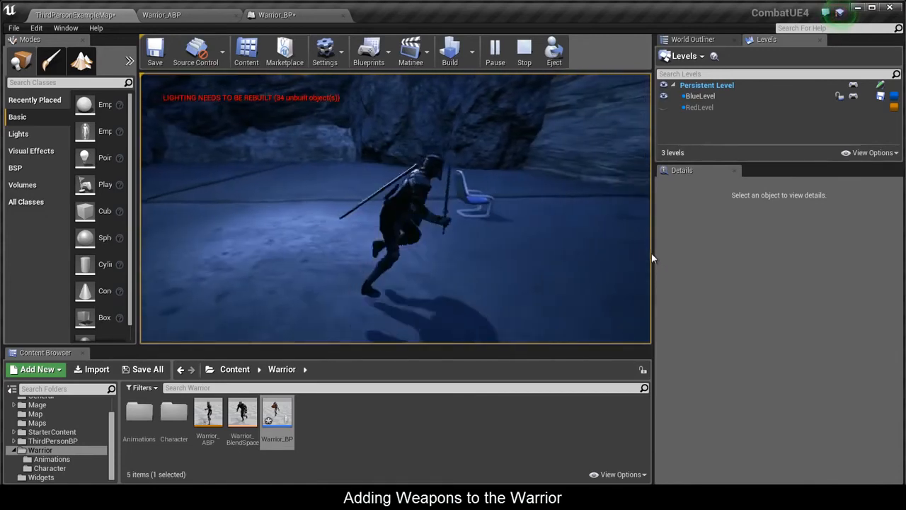
key("w")
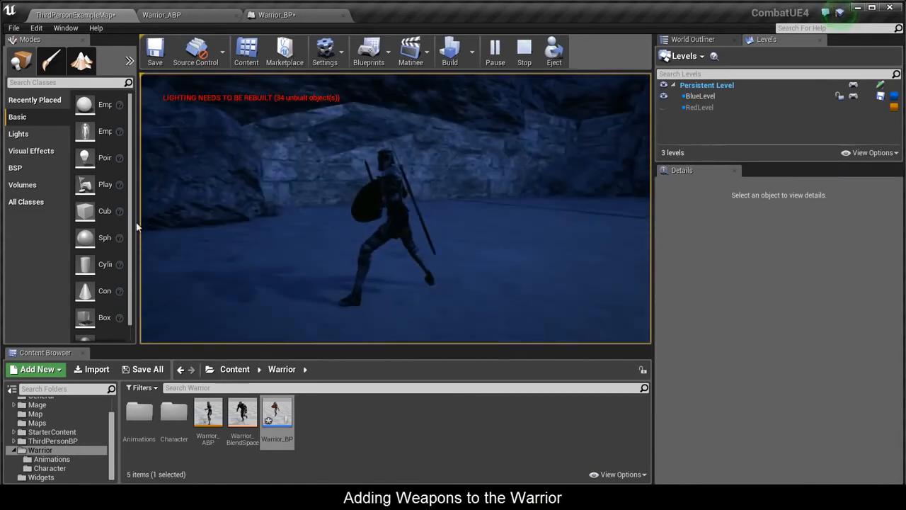
key("w")
key("d")
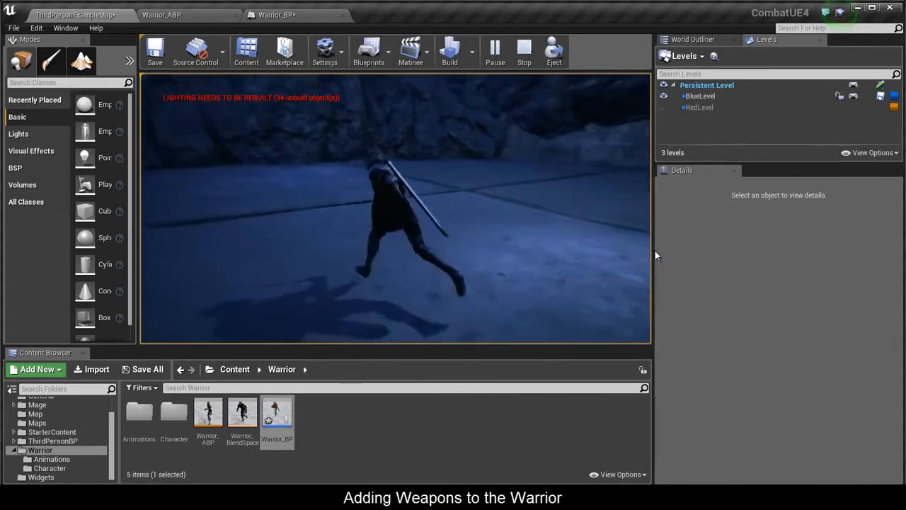
key("w")
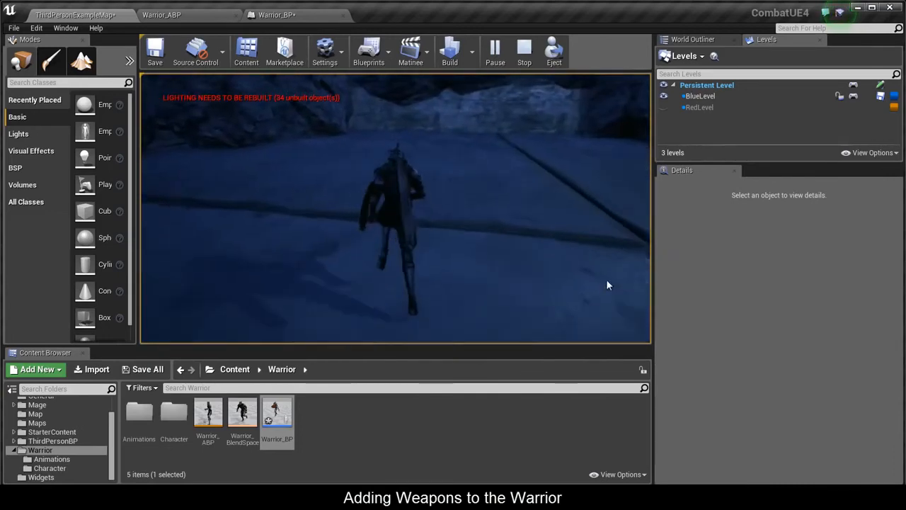
key("w")
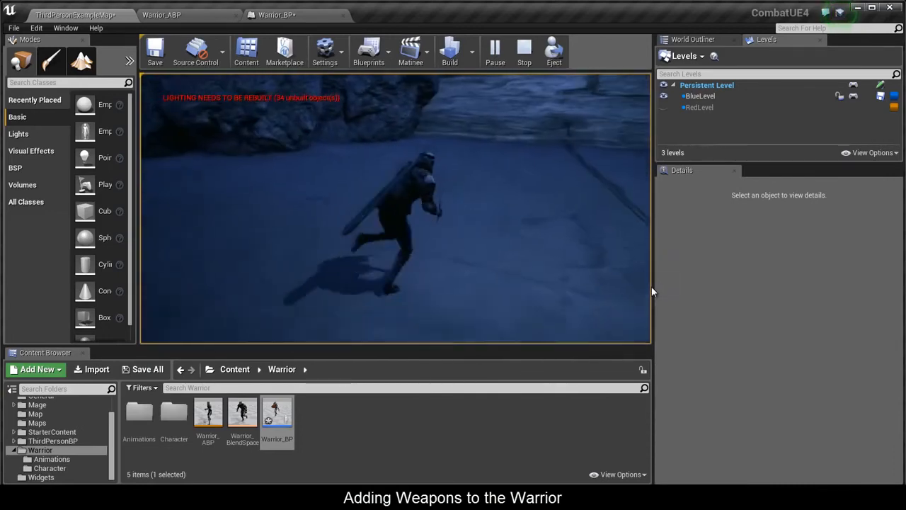
key("w")
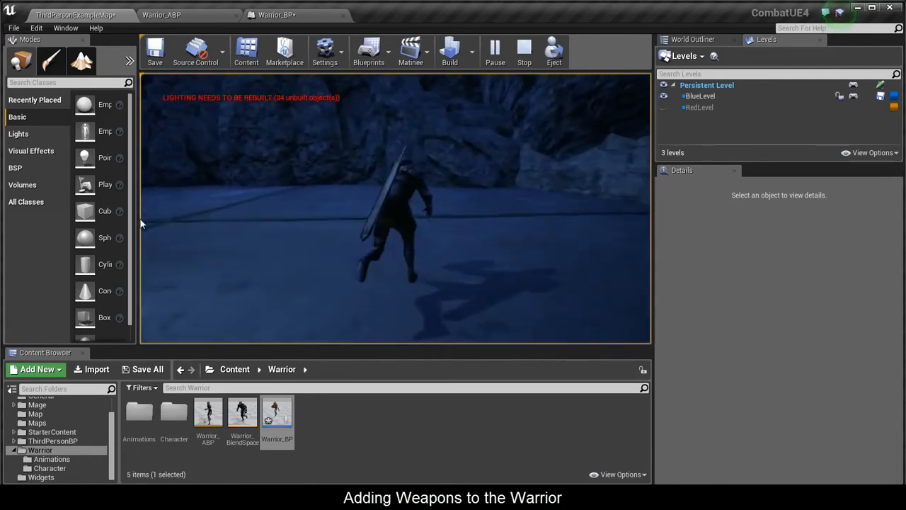
key("w")
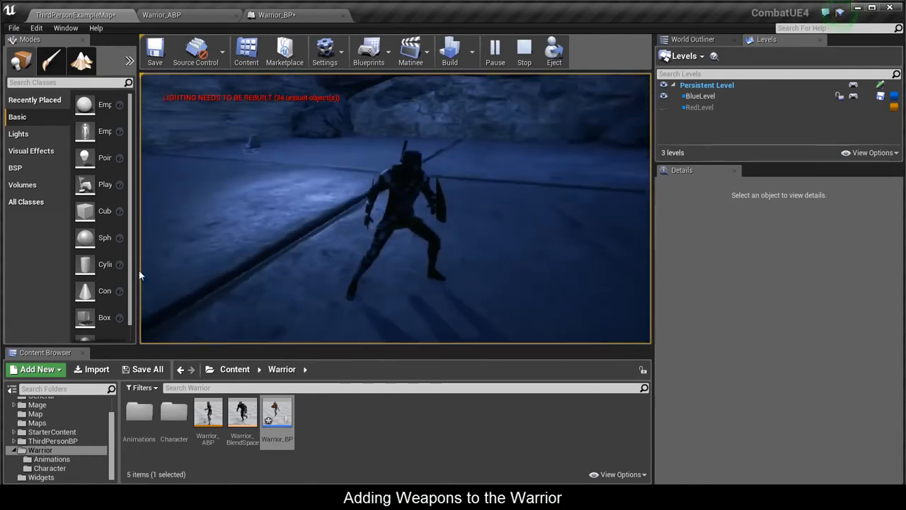
key("w")
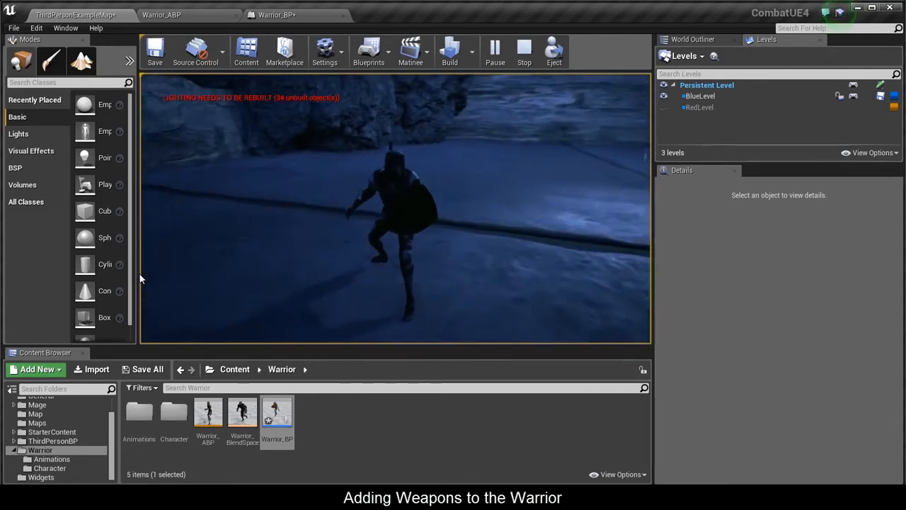
key("w")
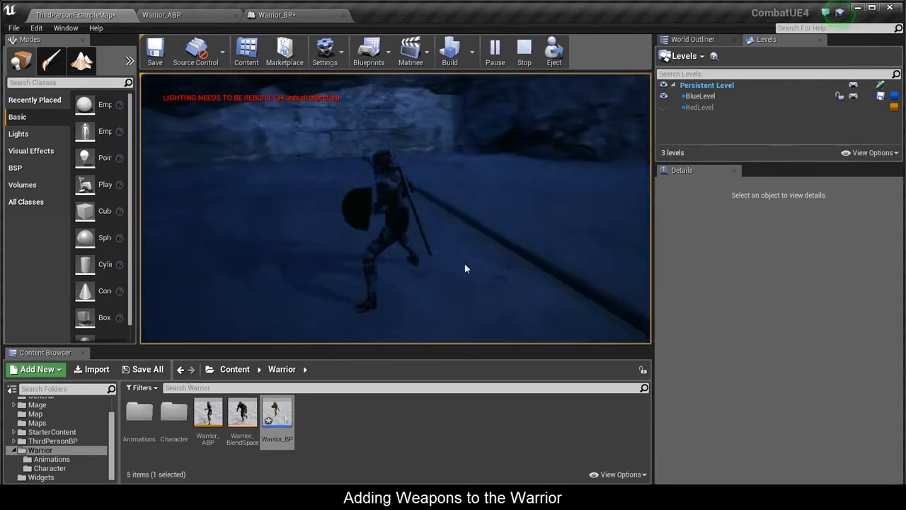
key("w")
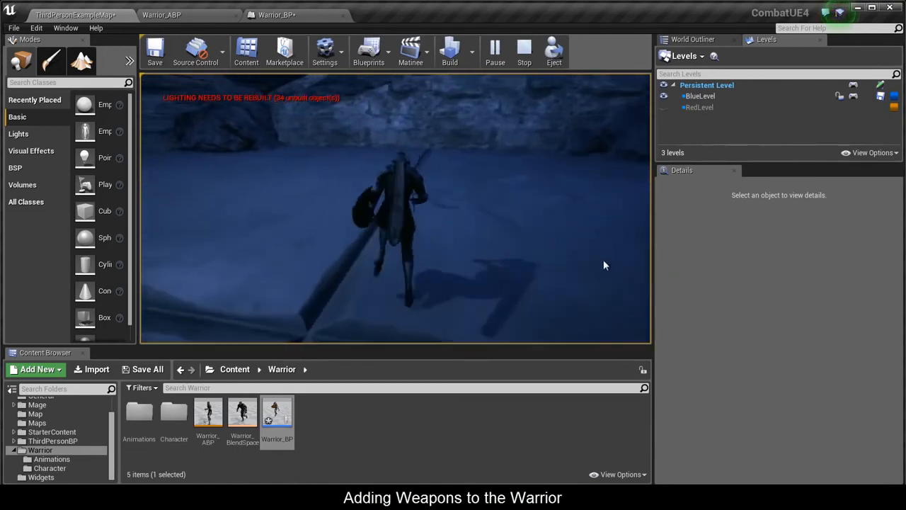
key("w")
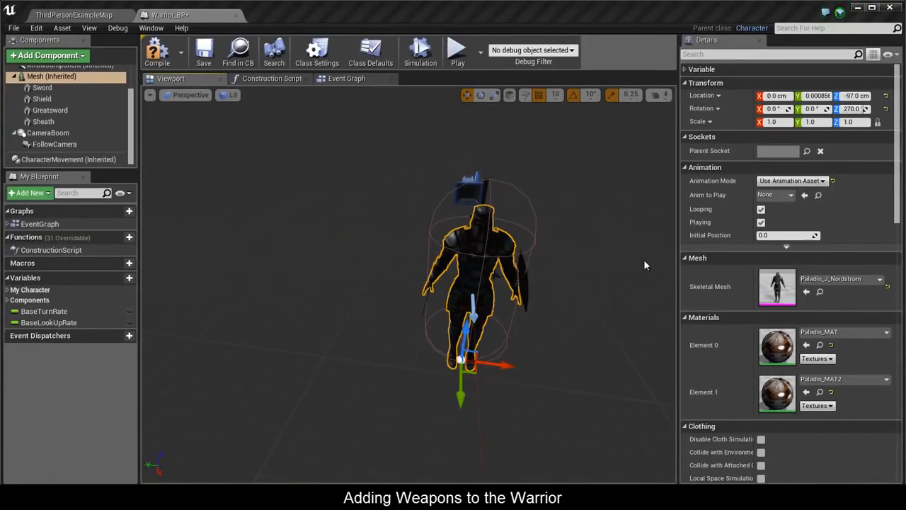
Inspect the Shield and the Greatsword on the Warrior's back from behind and from the side in Warrior_BP
right_click_drag(645, 260, 891, 249)
right_click_drag(462, 279, 500, 277)
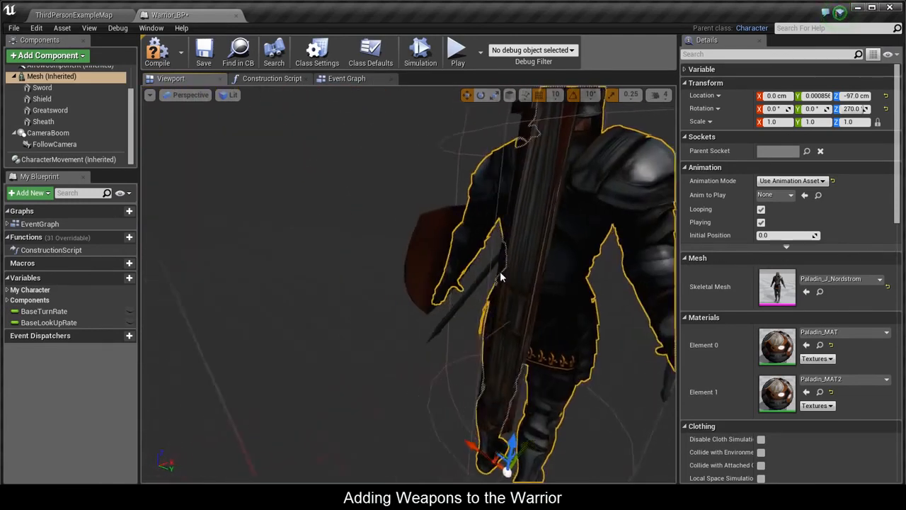
scroll(500, 277, "down", 5)
left_click(411, 279)
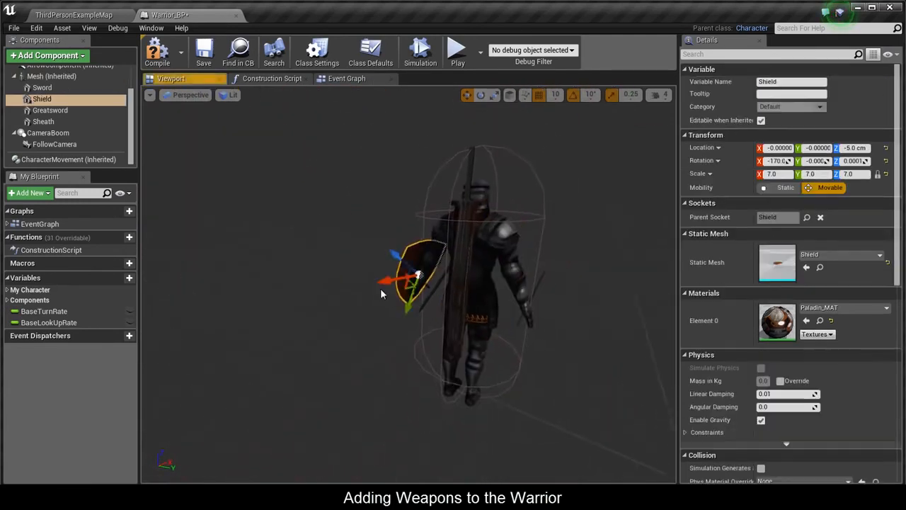
left_click(468, 209)
left_click_drag(469, 209, 425, 221, "alt")
left_click_drag(482, 301, 429, 278, "alt")
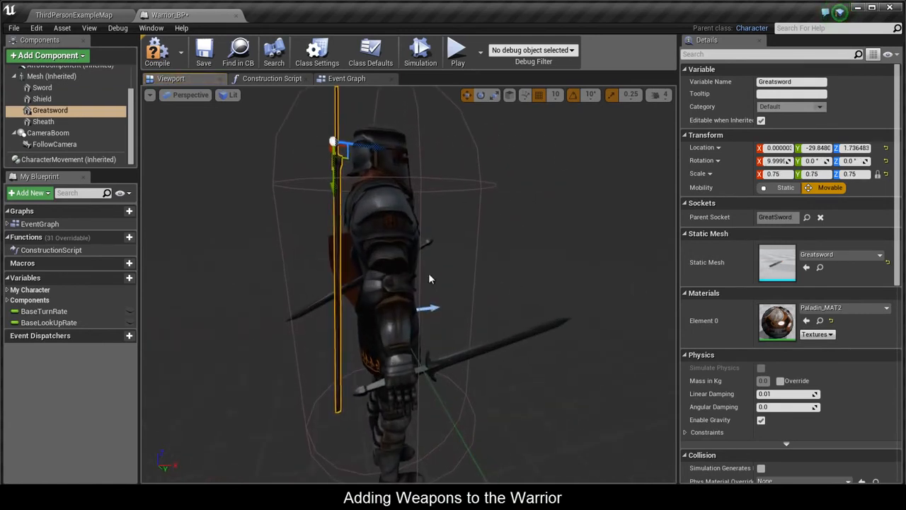
Duplicate the Greatsword component and name the copy Greatsword_ON
left_click(63, 112)
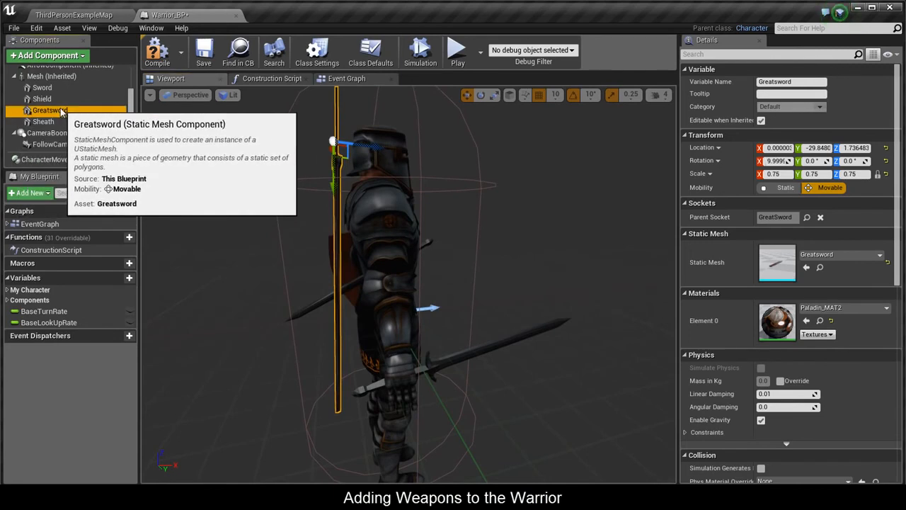
right_click(62, 111)
left_click(84, 176)
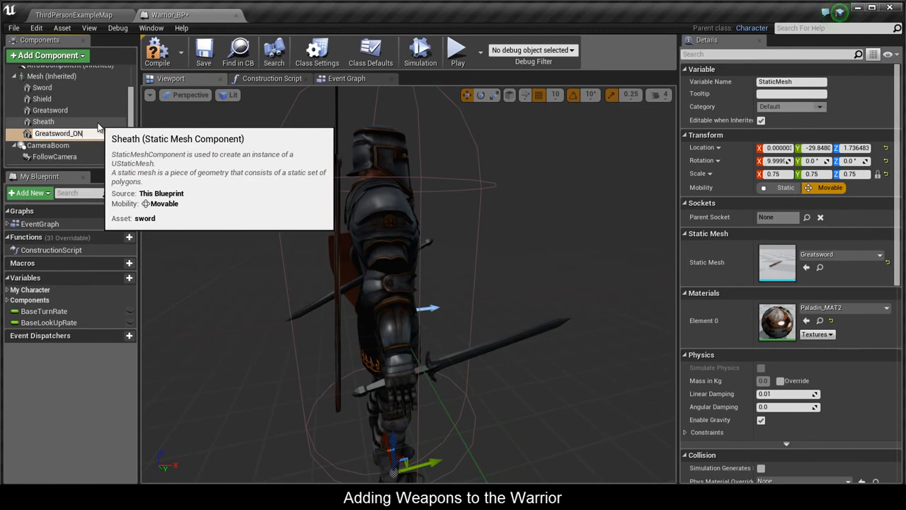
key("Return")
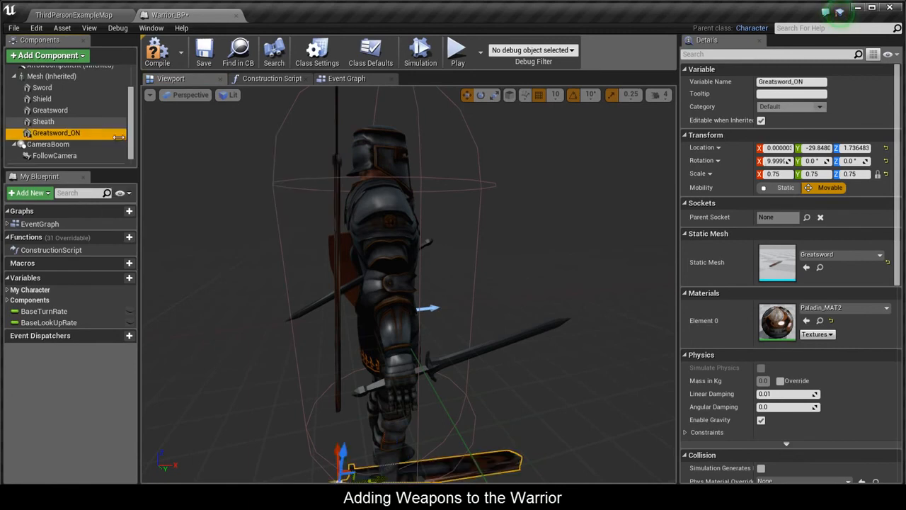
Attach Greatsword_ON to the Sword socket, with its location at 0, 0, 0 and its rotation at 0, 0, 180°
left_click(807, 216)
left_click(806, 214)
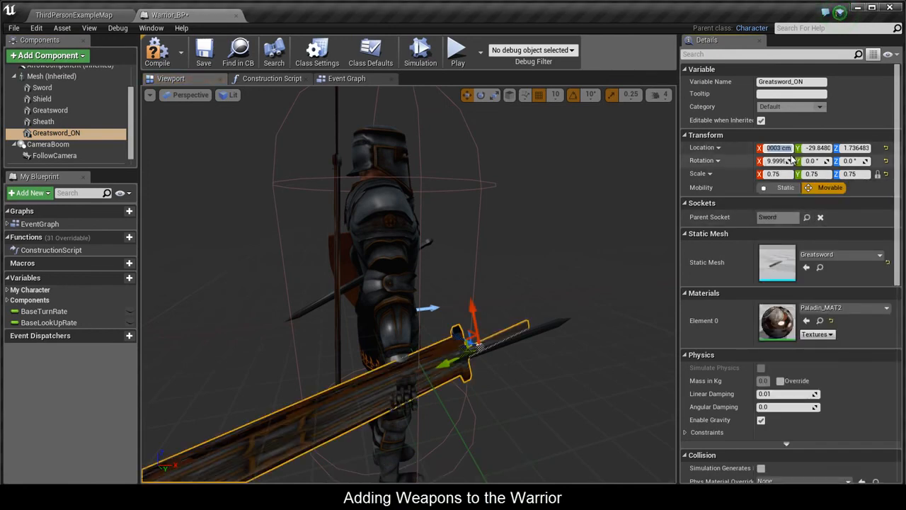
key("Tab")
type("0")
key("Tab")
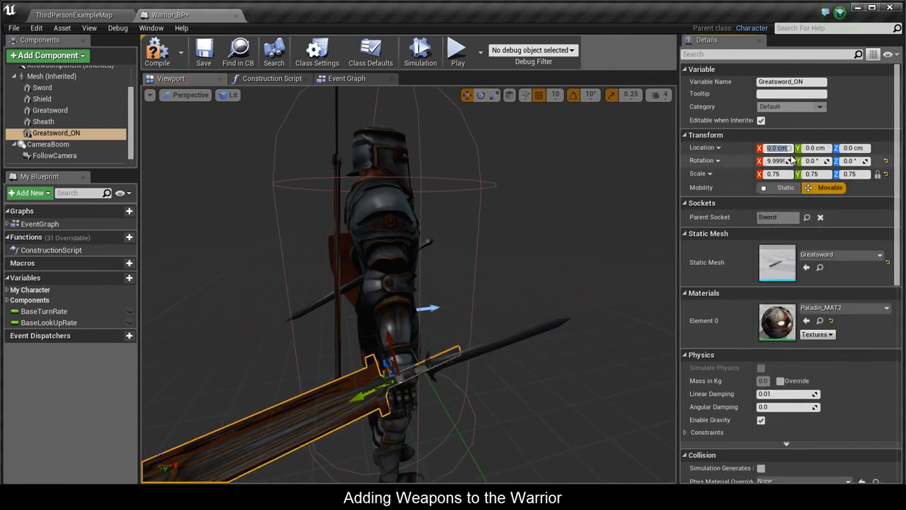
type("0")
key("Tab")
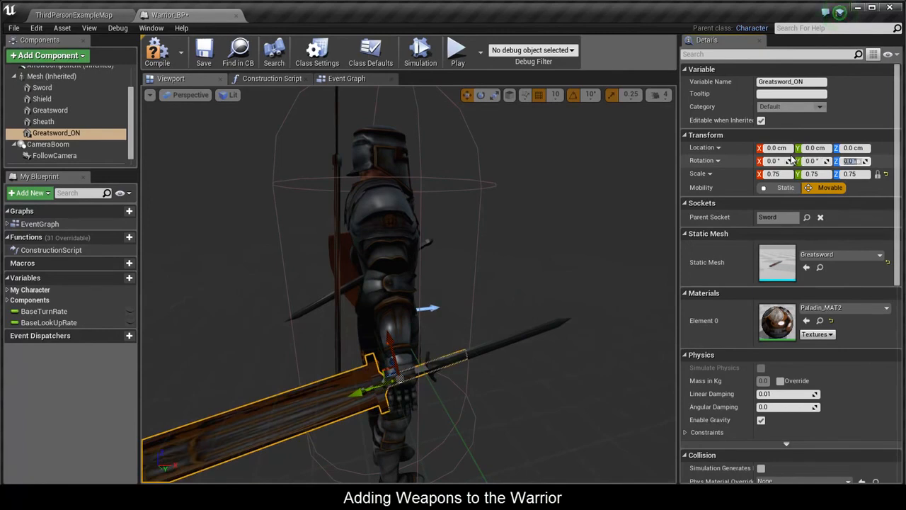
key("Return")
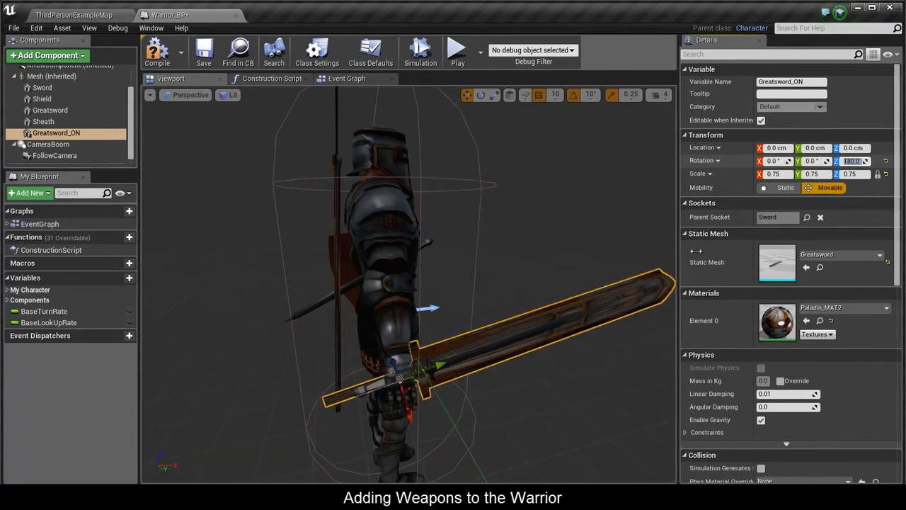
Enable Hidden in Game for the Greatsword_ON component in the Warrior's hand
left_click_drag(595, 354, 505, 334, "alt")
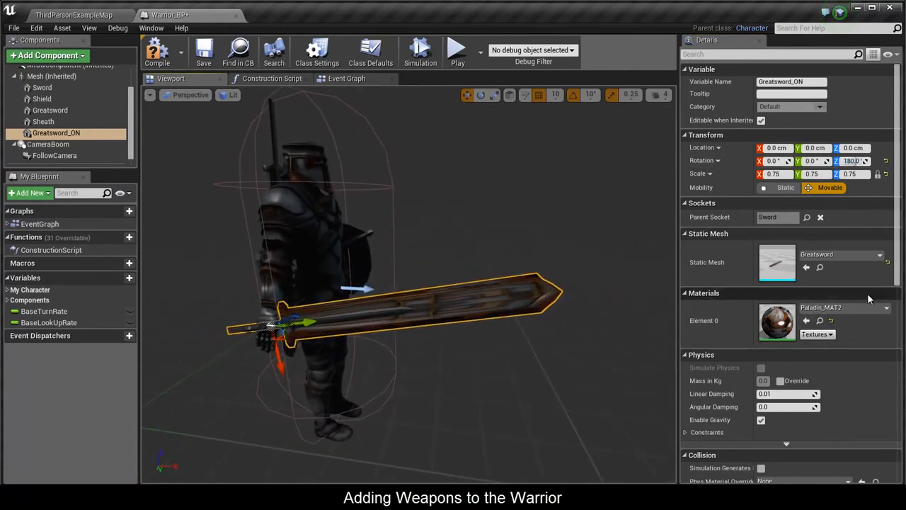
left_click(899, 330)
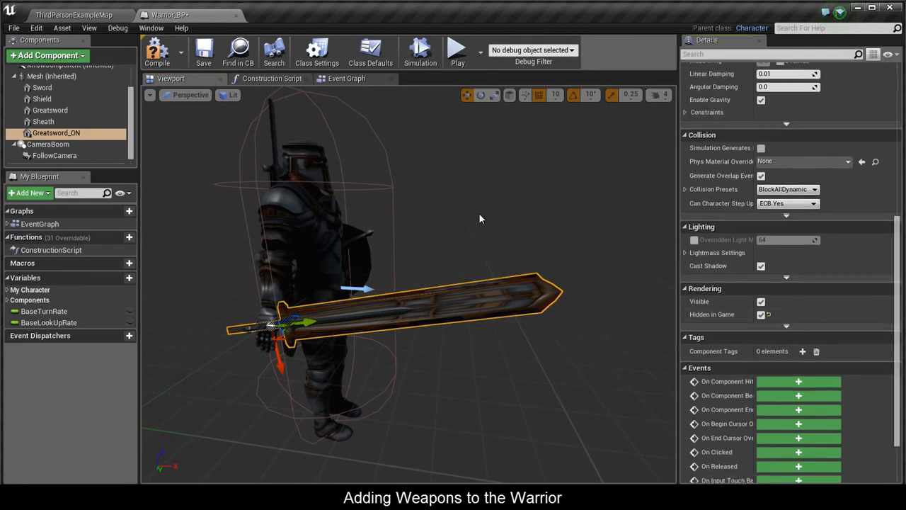
Set the Warrior mesh's animation mode to Use Animation Blueprint with Warrior_ABP, and compile Warrior_BP
left_click(306, 221)
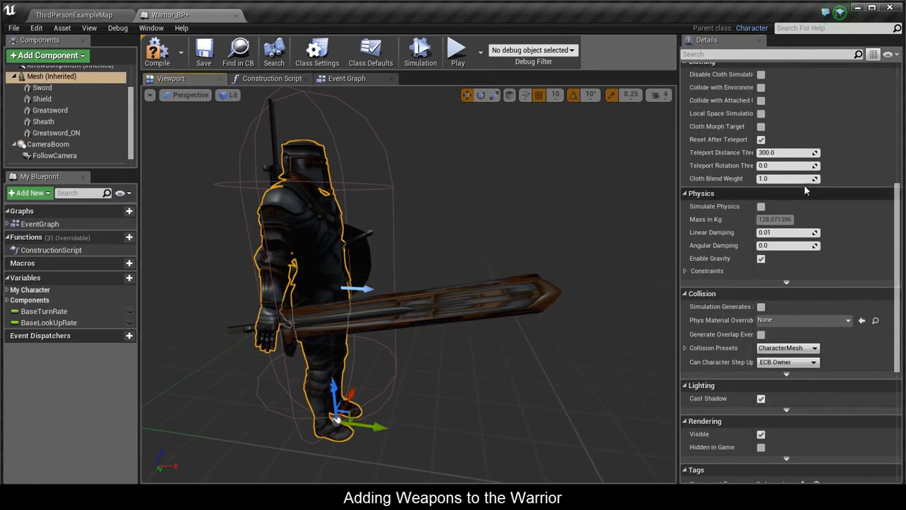
left_click(899, 173)
left_click(793, 155)
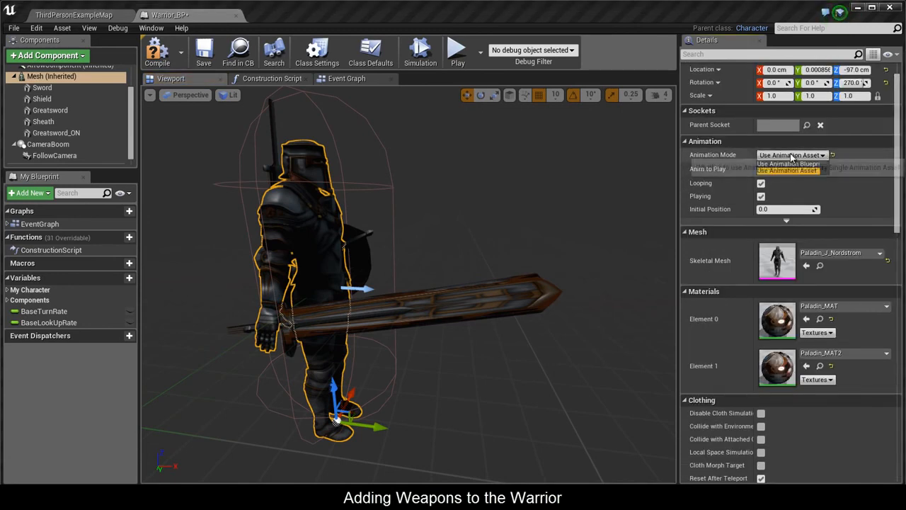
left_click(792, 163)
scroll(534, 221, "down", 5)
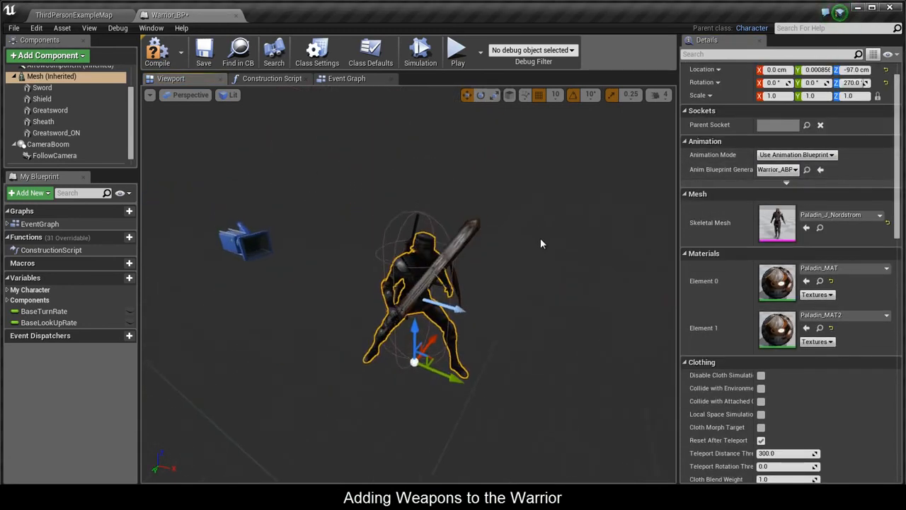
left_click(158, 56)
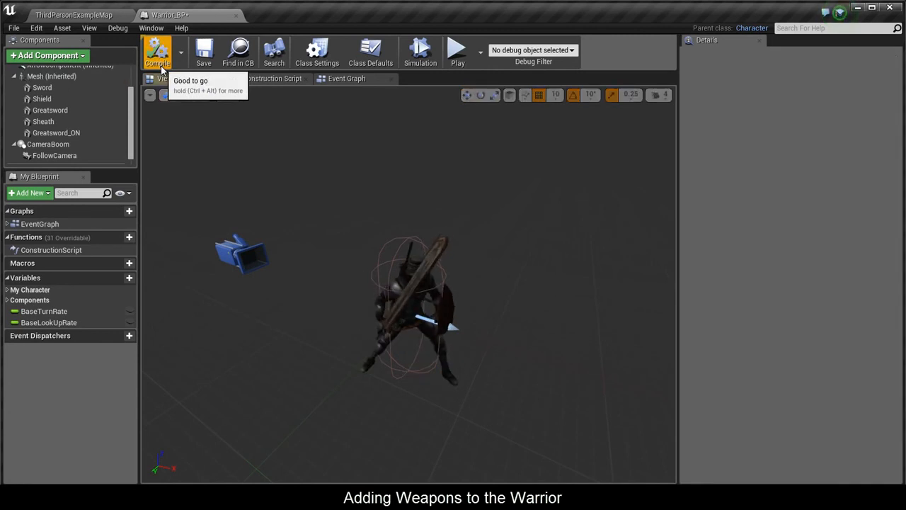